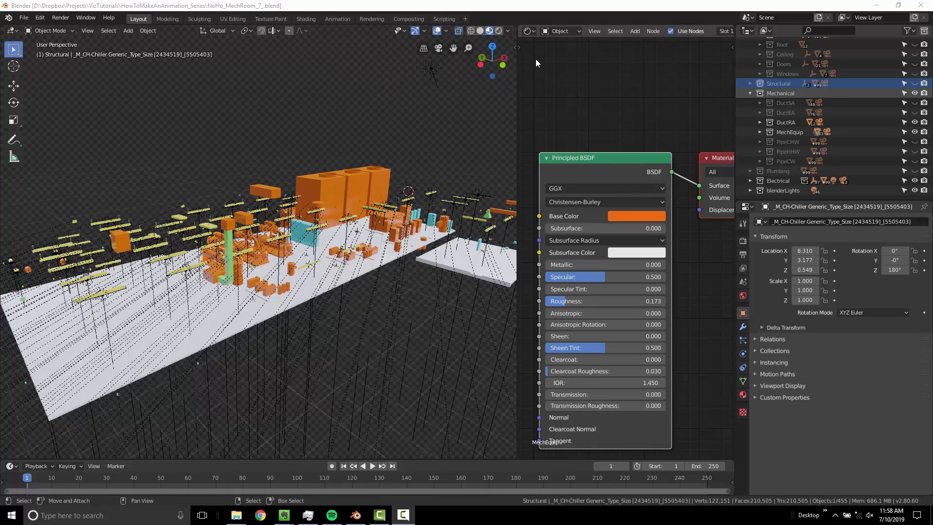
Widen the node editor area and change it into a second 3D viewport
{"action": "left_click_drag", "start_coordinate": [517, 136], "coordinate": [395, 148]}
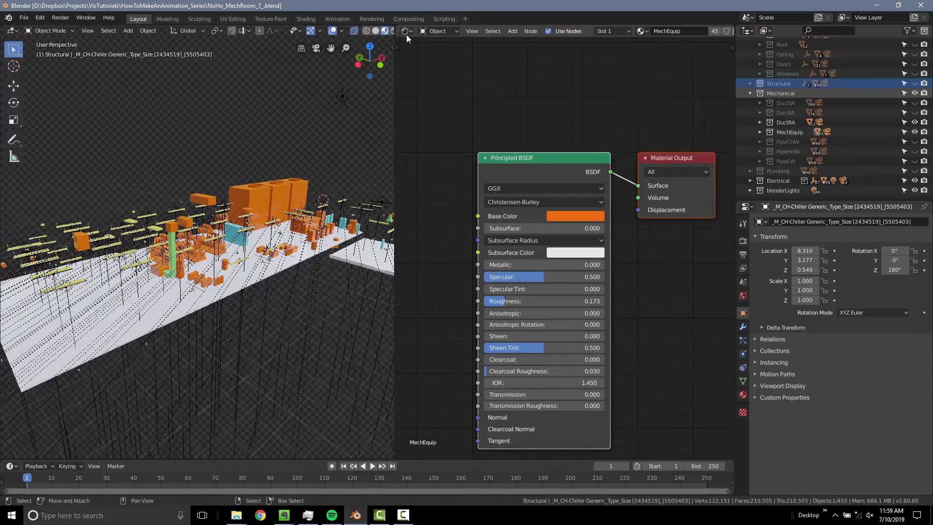
{"action": "left_click", "coordinate": [405, 31]}
{"action": "left_click", "coordinate": [431, 73]}
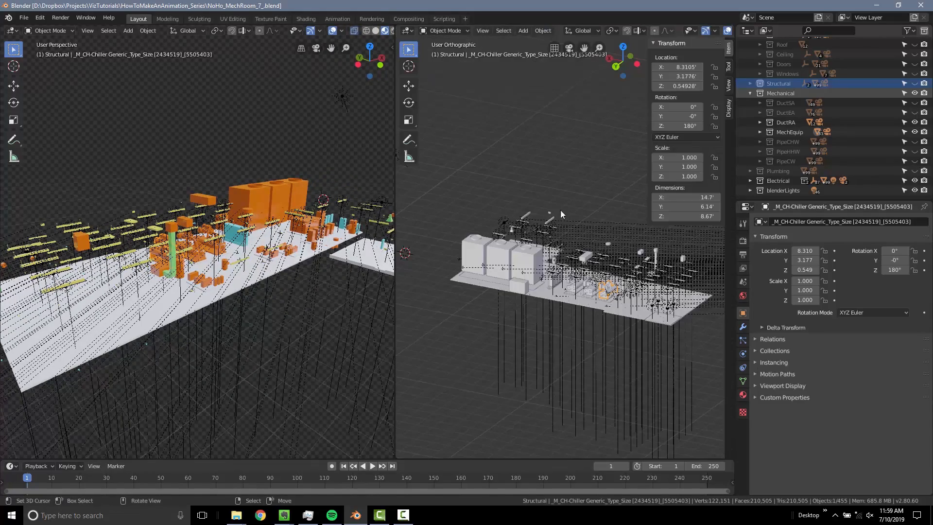
Collapse the Mechanical collection in the outliner and make the Walls, Doors, Windows and Plumbing collections visible
{"action": "middle_click_drag", "start_coordinate": [278, 237], "coordinate": [291, 224]}
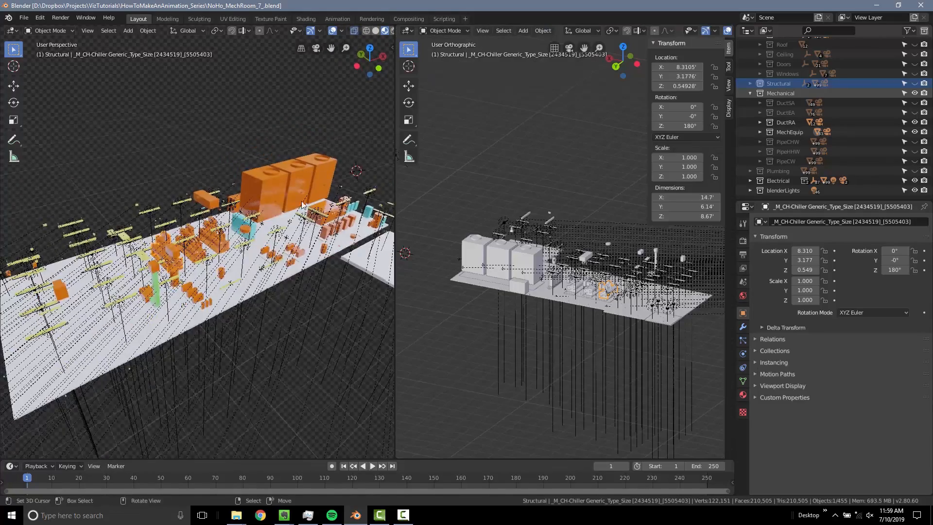
{"action": "left_click", "coordinate": [751, 93]}
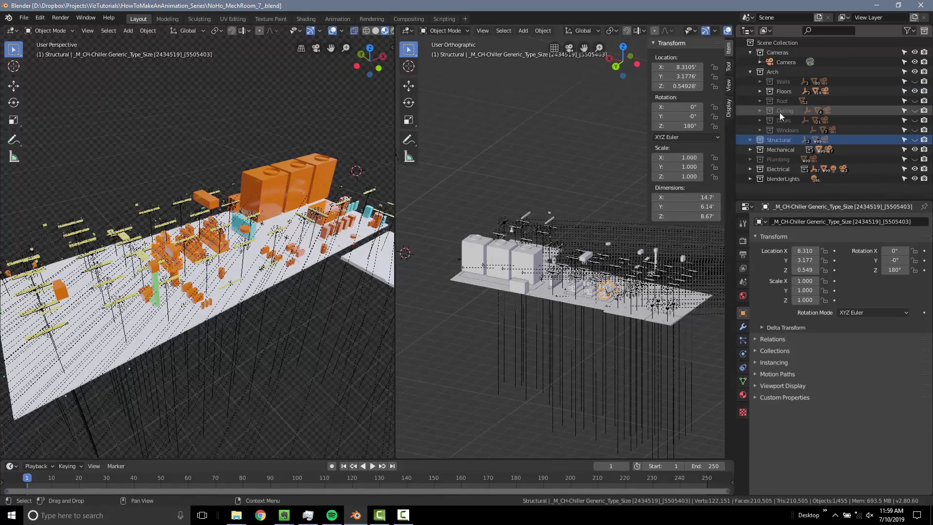
{"action": "left_click", "coordinate": [914, 81]}
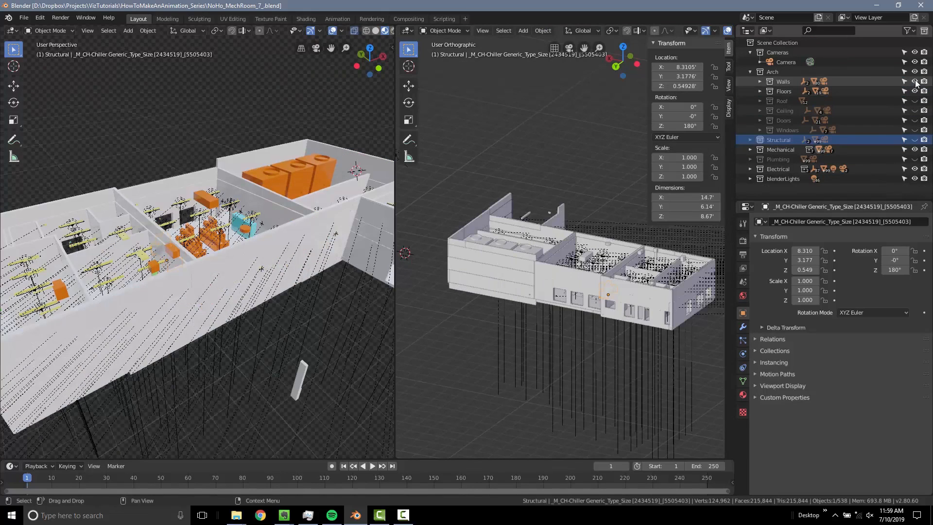
{"action": "left_click", "coordinate": [915, 121]}
{"action": "left_click", "coordinate": [915, 131]}
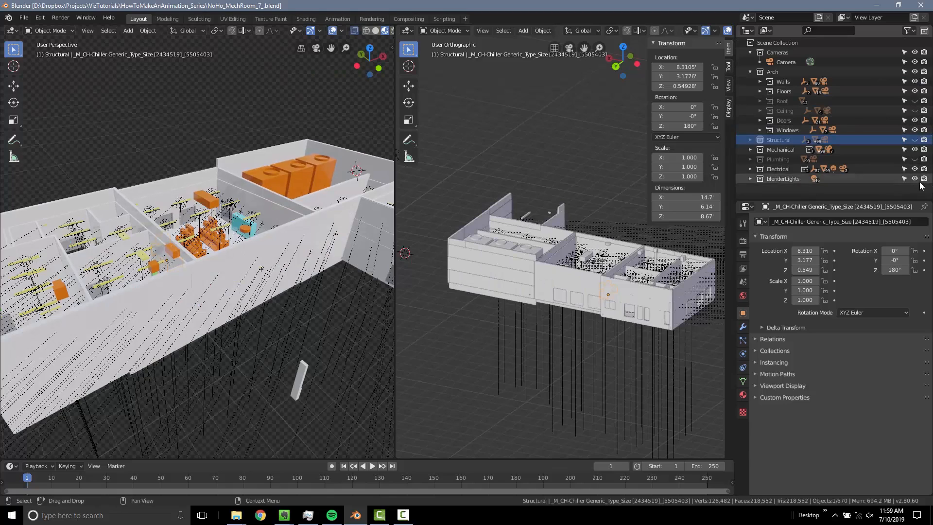
{"action": "left_click", "coordinate": [914, 159]}
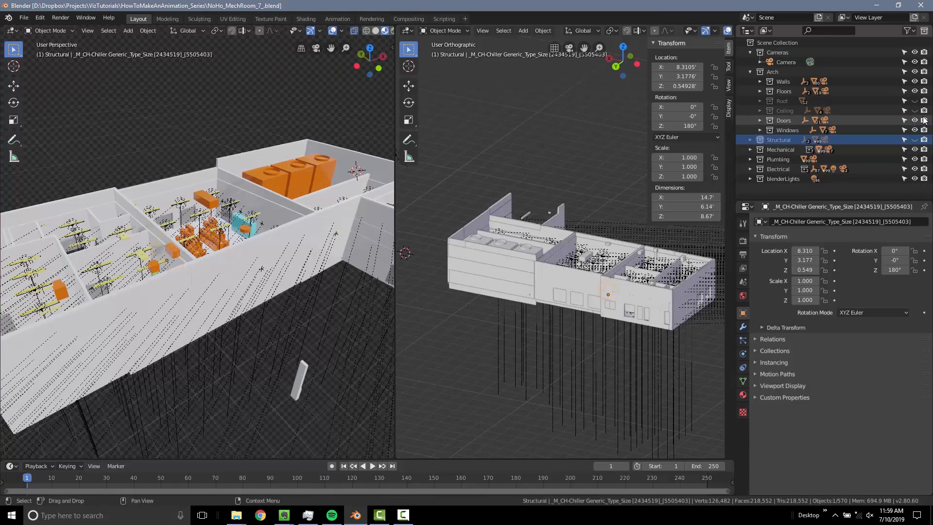
Select the Camera and, in top view, move it horizontally from the origin to the building
{"action": "left_click", "coordinate": [787, 62]}
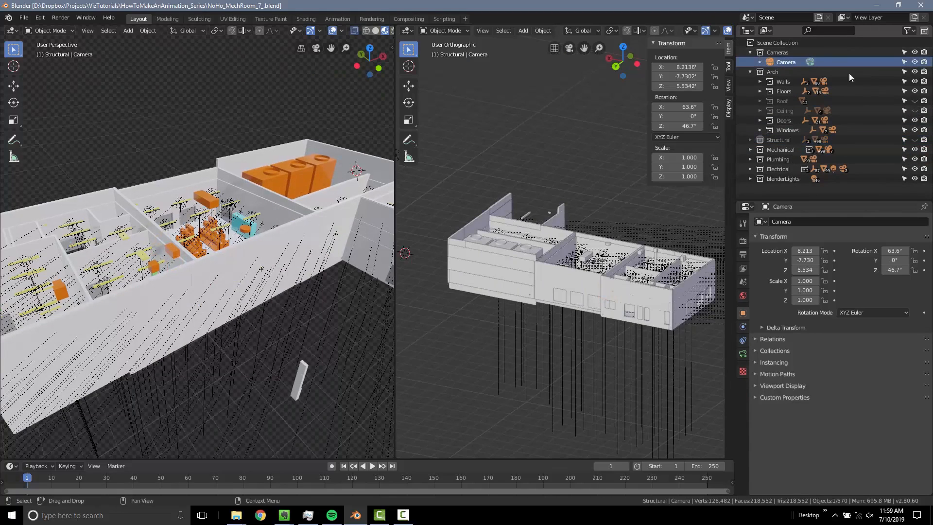
{"action": "scroll", "coordinate": [325, 165], "scroll_direction": "down", "scroll_amount": 5}
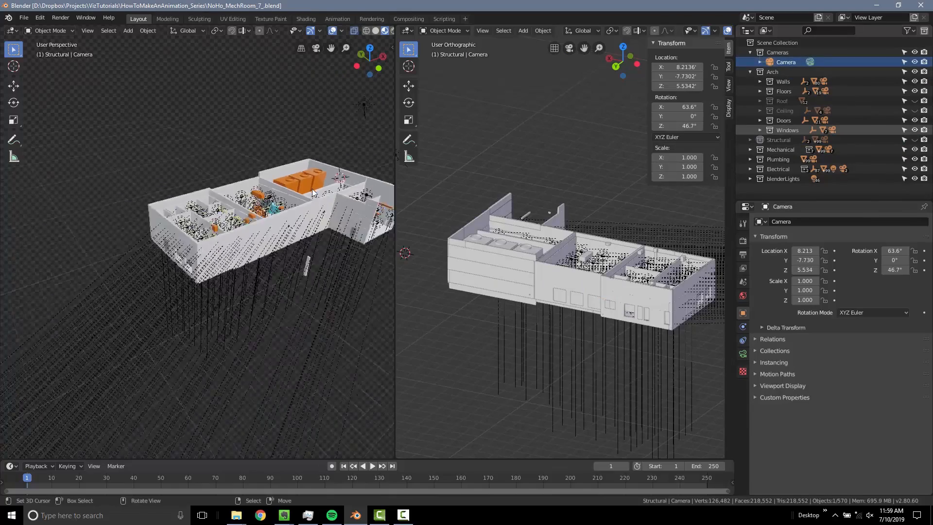
{"action": "middle_click_drag", "start_coordinate": [325, 165], "coordinate": [202, 245]}
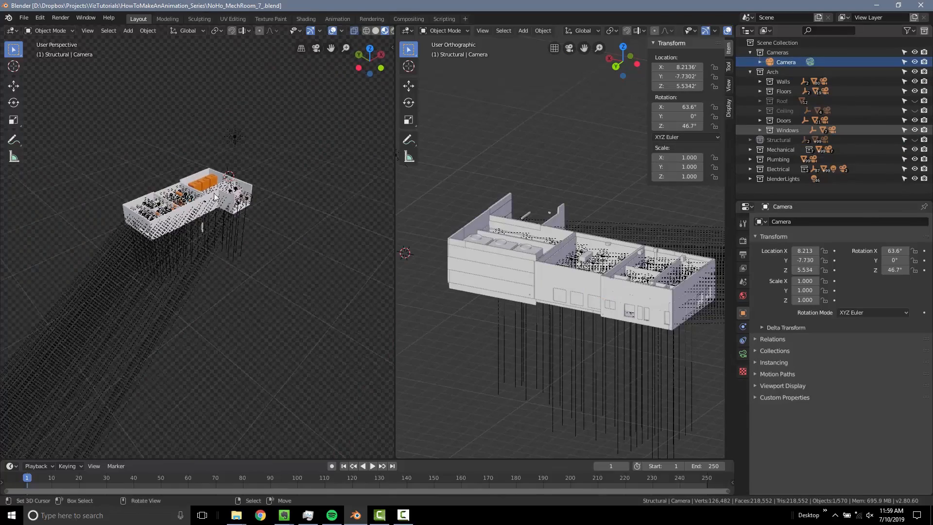
{"action": "key", "text": "KP_Decimal"}
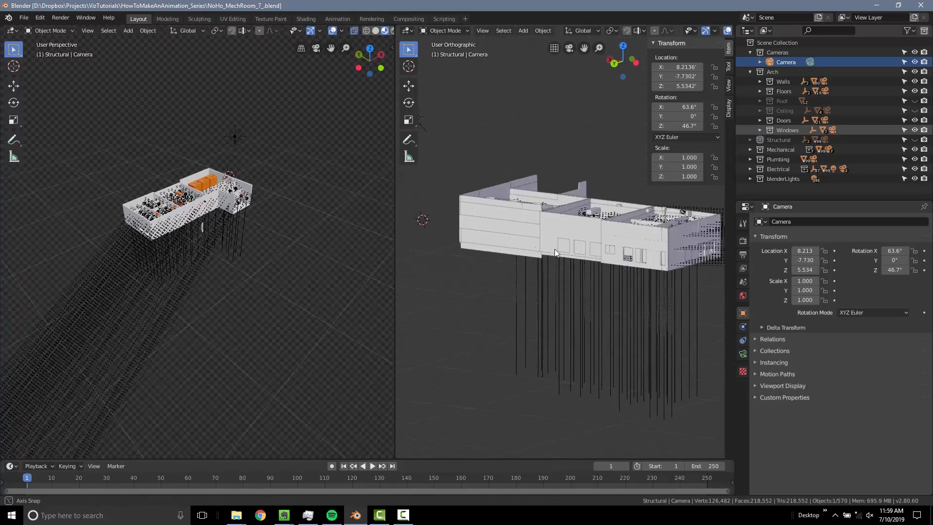
{"action": "scroll", "coordinate": [569, 287], "scroll_direction": "down", "scroll_amount": 5}
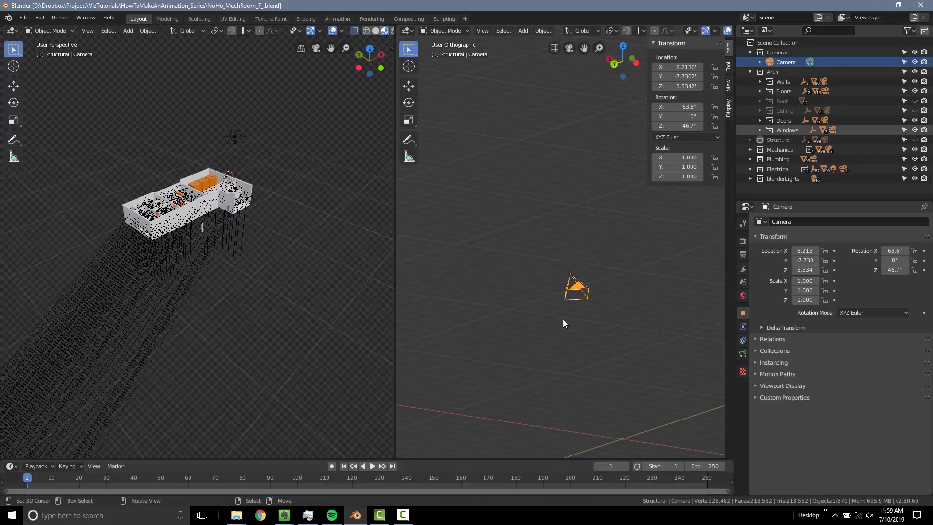
{"action": "middle_click_drag", "start_coordinate": [582, 309], "coordinate": [580, 336]}
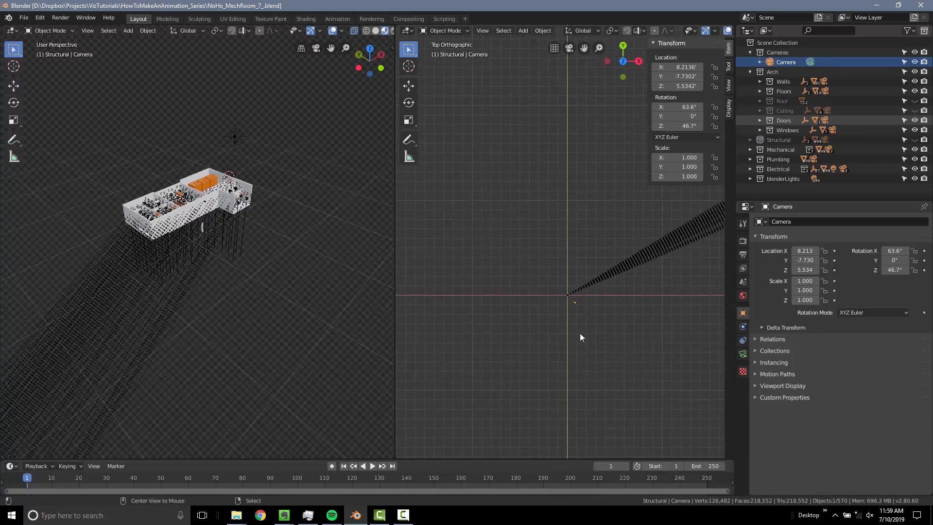
{"action": "scroll", "coordinate": [580, 334], "scroll_direction": "down", "scroll_amount": 4}
{"action": "middle_click_drag", "start_coordinate": [697, 292], "coordinate": [568, 317], "text": "shift"}
{"action": "scroll", "coordinate": [569, 319], "scroll_direction": "down", "scroll_amount": 4}
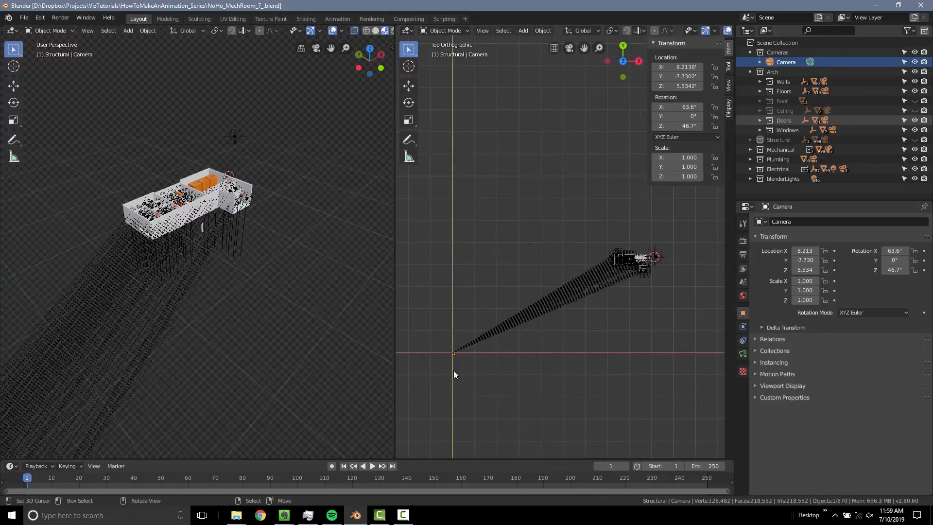
{"action": "key", "text": "g"}
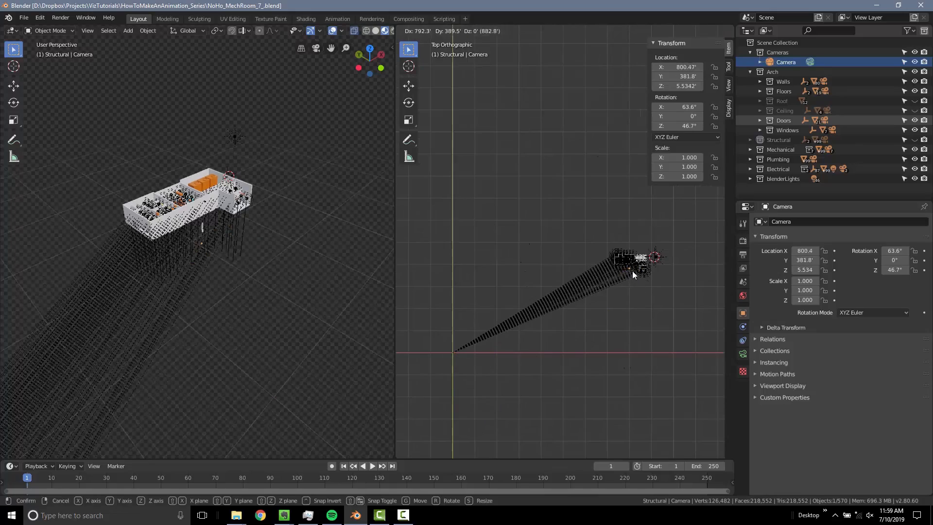
{"action": "left_click", "coordinate": [635, 269]}
Raise the camera along the Z axis to a height of about 51.94'
{"action": "scroll", "coordinate": [658, 271], "scroll_direction": "up", "scroll_amount": 7}
{"action": "scroll", "coordinate": [591, 255], "scroll_direction": "up", "scroll_amount": 7}
{"action": "middle_click_drag", "start_coordinate": [546, 335], "coordinate": [552, 304]}
{"action": "key", "text": "g"}
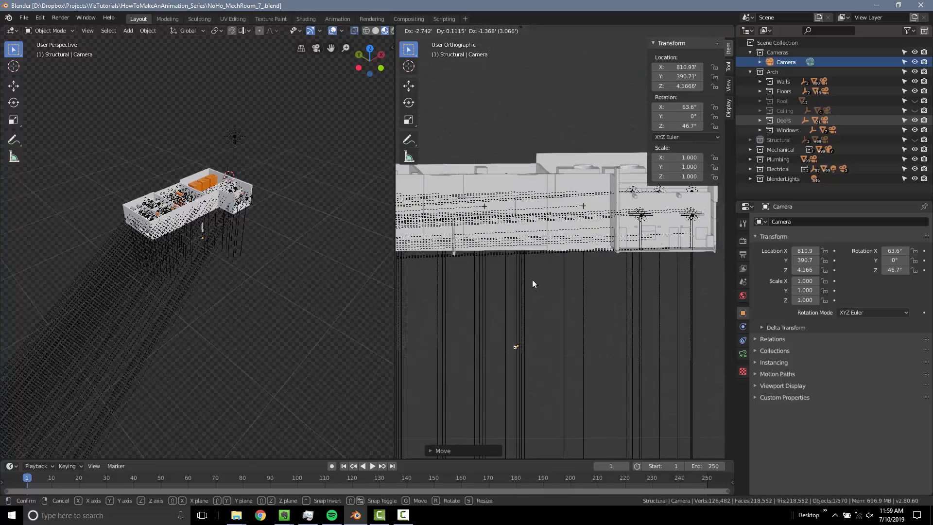
{"action": "key", "text": "z"}
{"action": "left_click", "coordinate": [538, 200]}
Move the camera horizontally into the chiller room, to about X 798.25' and Y 409.8'
{"action": "middle_click_drag", "start_coordinate": [516, 236], "coordinate": [621, 337]}
{"action": "key", "text": "g"}
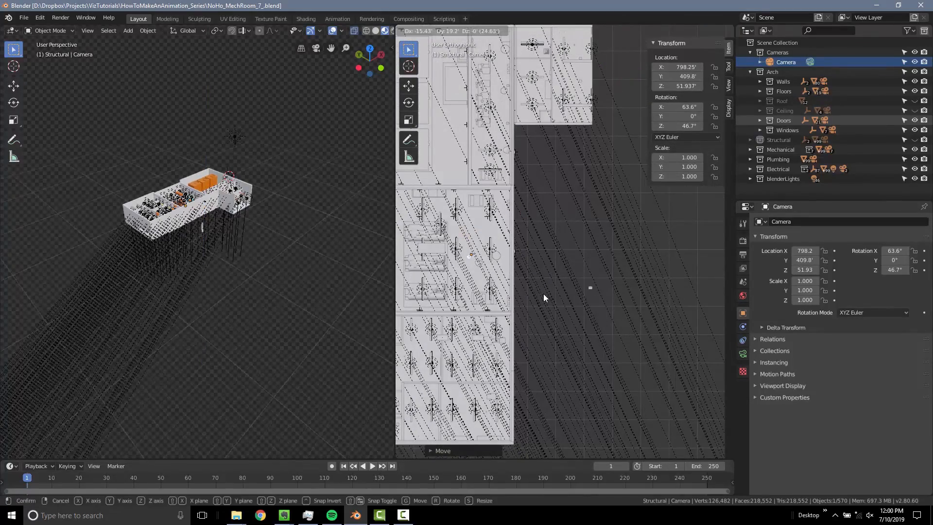
{"action": "left_click", "coordinate": [543, 294]}
{"action": "scroll", "coordinate": [635, 304], "scroll_direction": "up", "scroll_amount": 5}
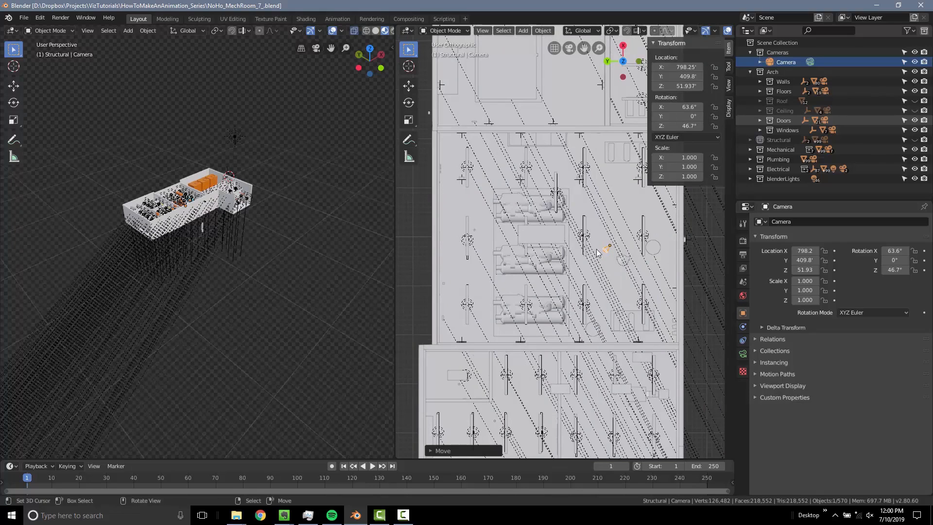
Show the camera's view in the first viewport with the camera frame nearly filling it, and try out a camera move
{"action": "middle_click_drag", "start_coordinate": [160, 180], "coordinate": [212, 235]}
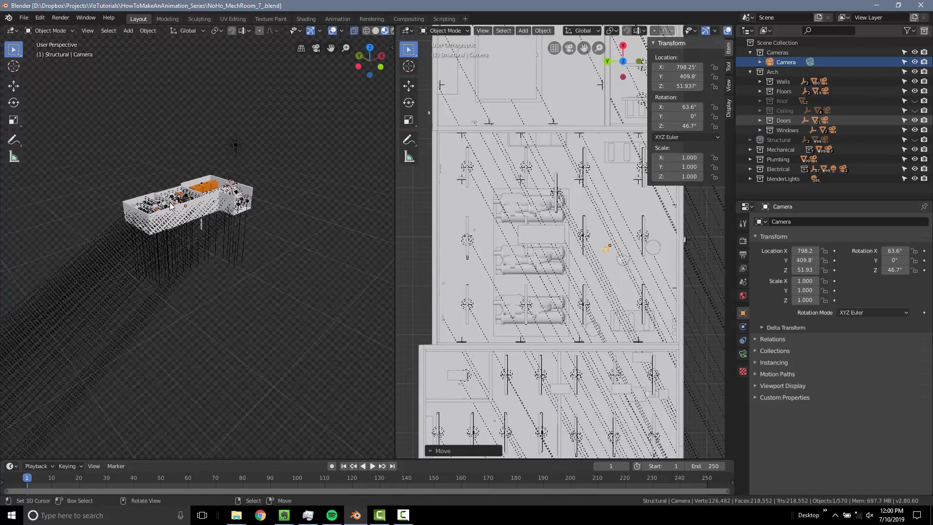
{"action": "key", "text": "KP_0"}
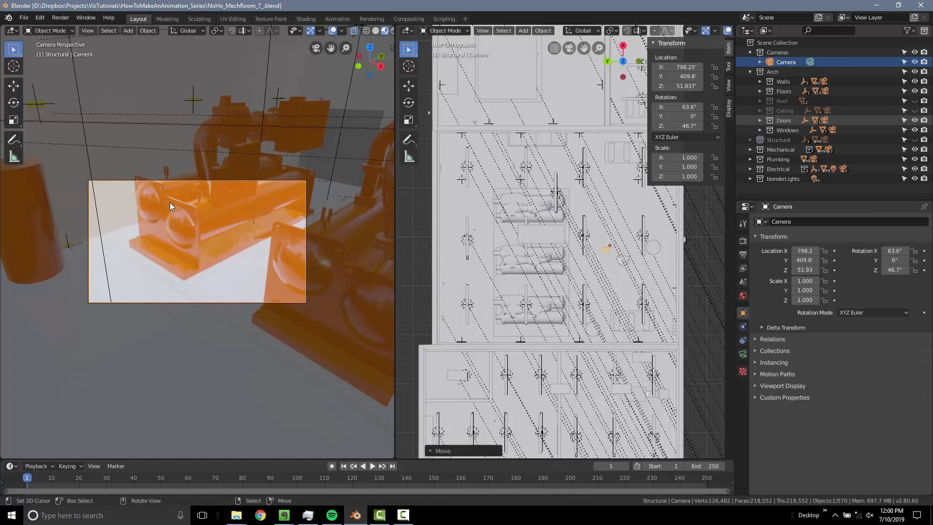
{"action": "scroll", "coordinate": [261, 211], "scroll_direction": "up", "scroll_amount": 2}
{"action": "scroll", "coordinate": [232, 252], "scroll_direction": "up", "scroll_amount": 3}
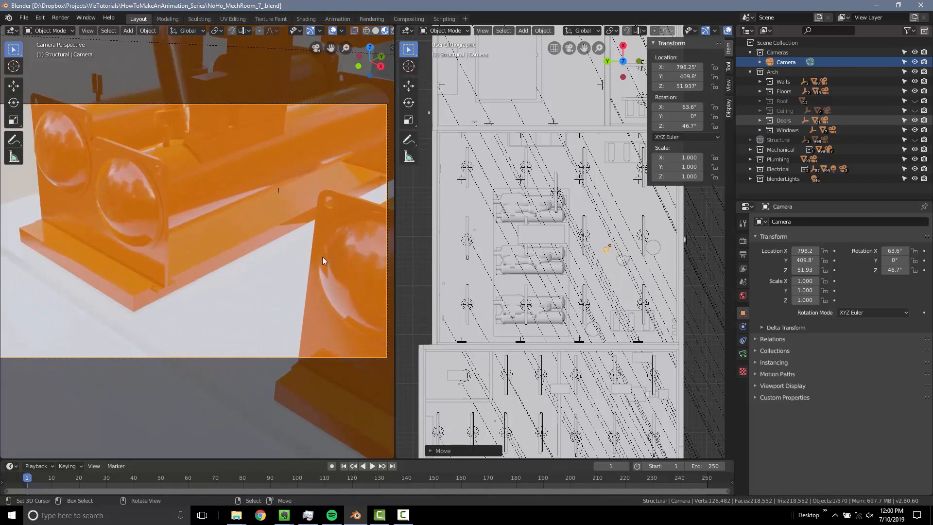
{"action": "scroll", "coordinate": [322, 257], "scroll_direction": "down", "scroll_amount": 3}
{"action": "scroll", "coordinate": [205, 247], "scroll_direction": "up", "scroll_amount": 2}
{"action": "scroll", "coordinate": [259, 227], "scroll_direction": "down", "scroll_amount": 1}
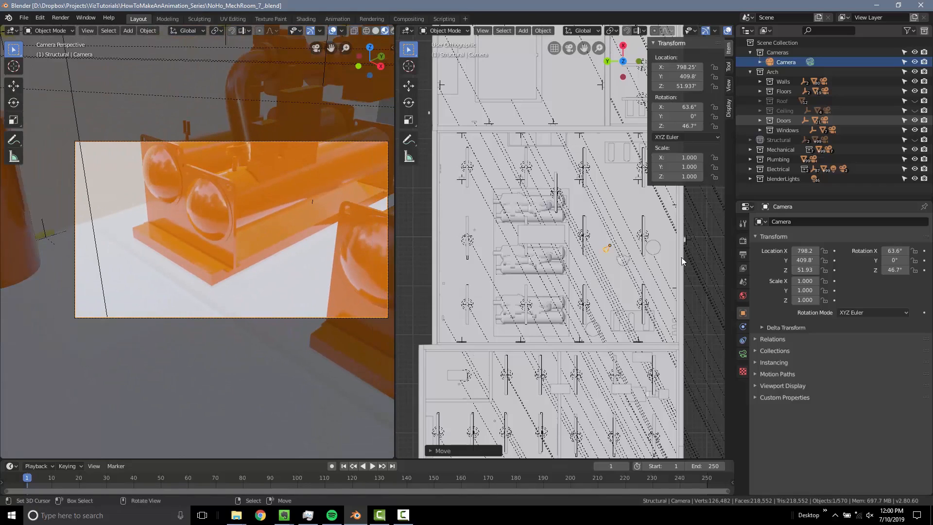
{"action": "key", "text": "g"}
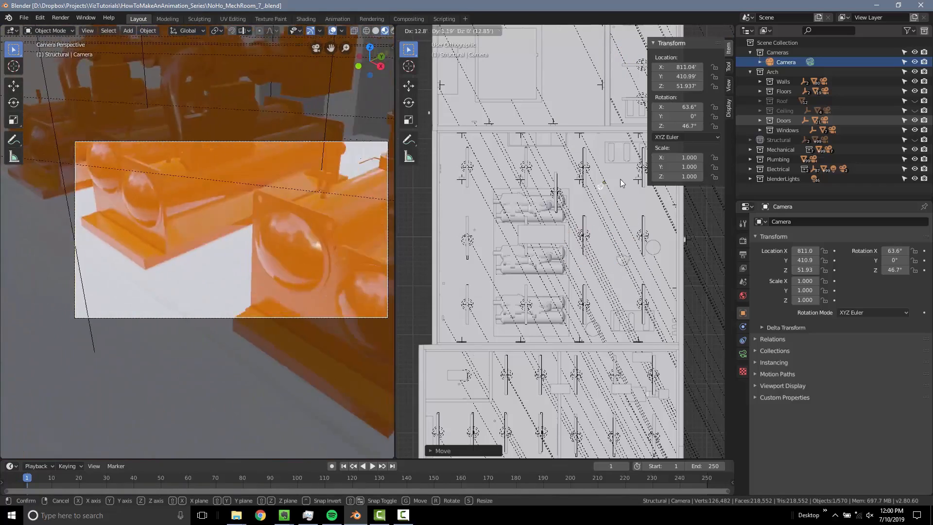
{"action": "right_click", "coordinate": [687, 179]}
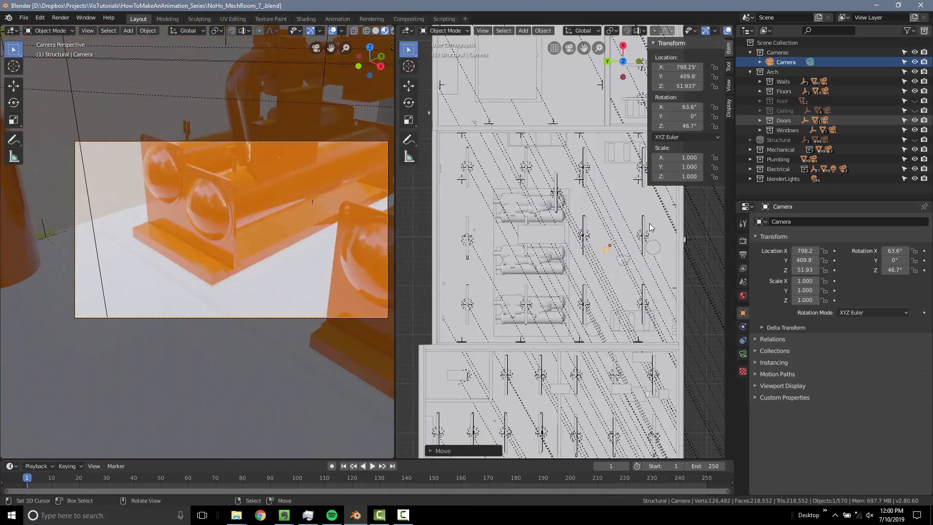
Set the camera's X rotation to 90° so that it looks horizontally
{"action": "key", "text": "n"}
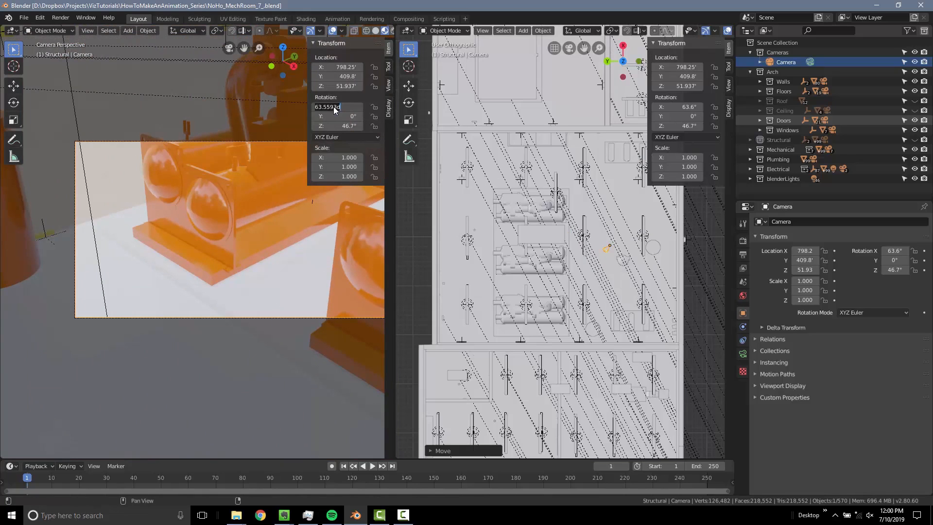
{"action": "type", "text": "90"}
{"action": "key", "text": "Return"}
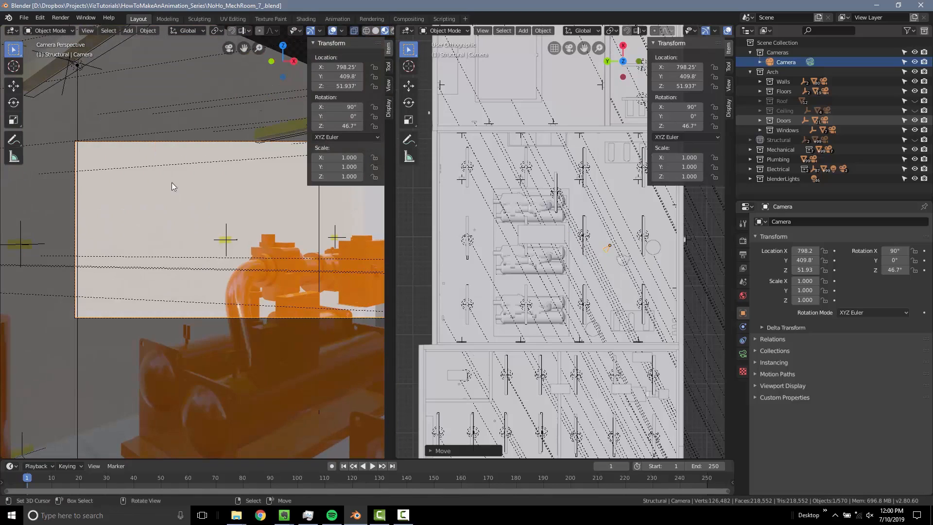
{"action": "key", "text": "n"}
Lower the camera along the Z axis to a height of about 47.26'
{"action": "key", "text": "g"}
{"action": "key", "text": "z"}
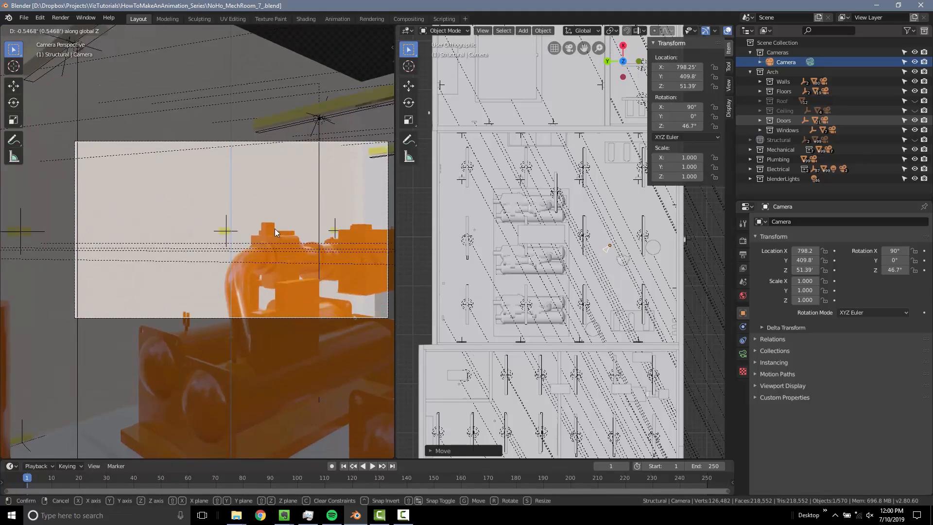
{"action": "left_click", "coordinate": [264, 50]}
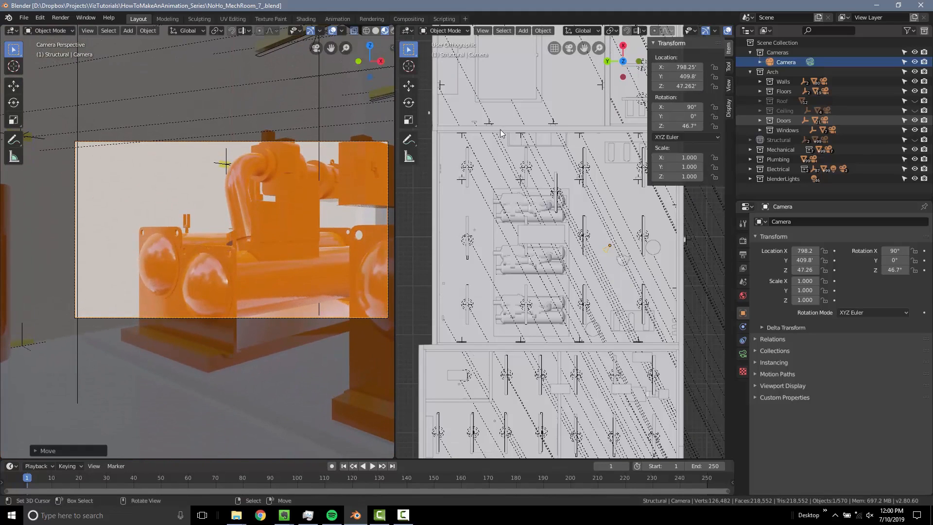
Move the camera back into the room's corner, to about X 819.77' and Y 397.5', to frame all the chillers
{"action": "middle_click_drag", "start_coordinate": [621, 225], "coordinate": [606, 303], "text": "shift"}
{"action": "key", "text": "g"}
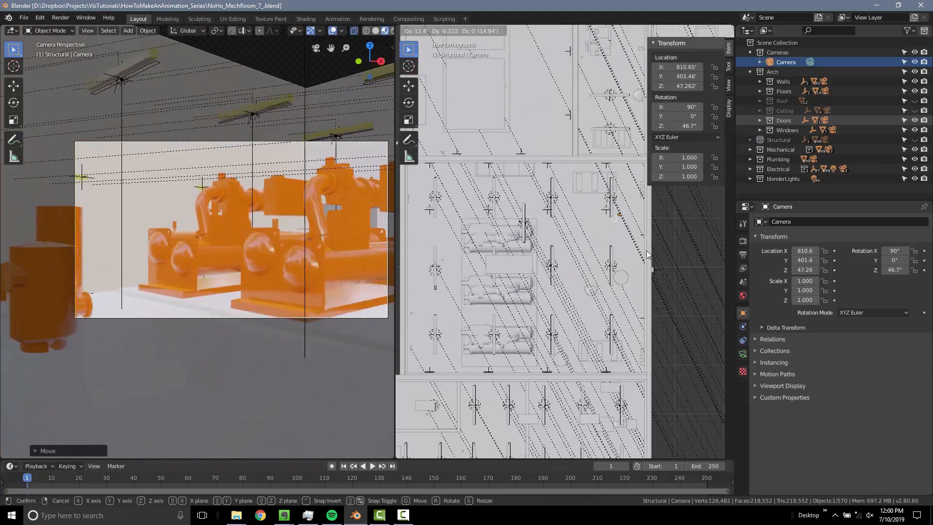
{"action": "left_click", "coordinate": [663, 212]}
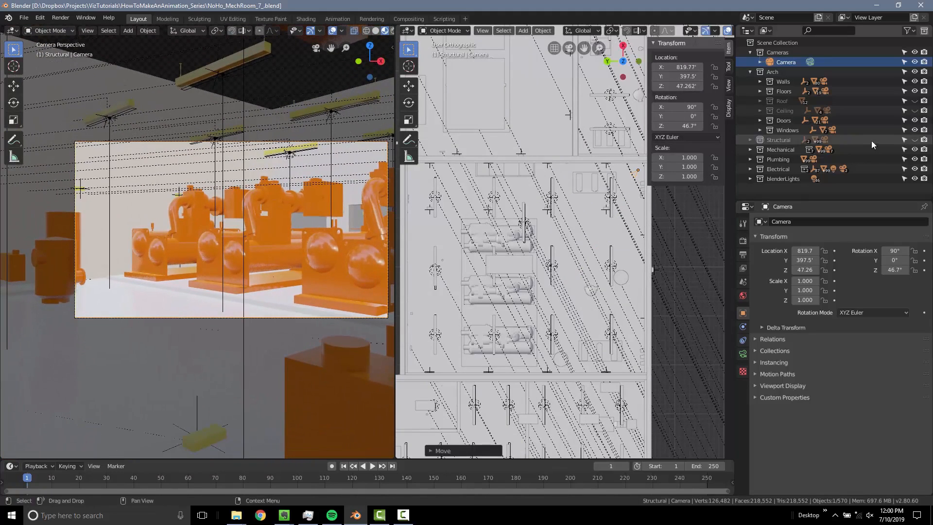
Expand the Mechanical collection and make DuctSA, DuctEA, PipeCHW, PipeHHW and PipeCW visible
{"action": "left_click", "coordinate": [751, 150]}
{"action": "scroll", "coordinate": [901, 160], "scroll_direction": "down", "scroll_amount": 3}
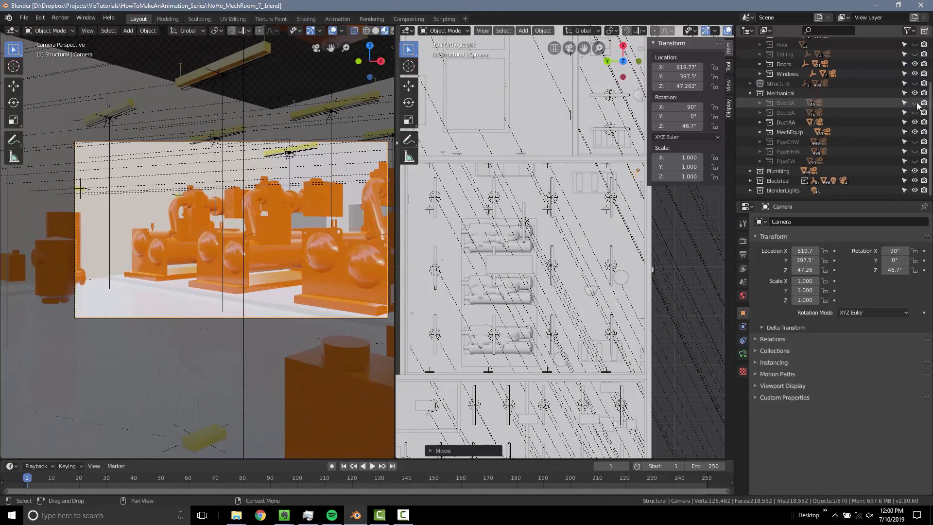
{"action": "left_click", "coordinate": [915, 103]}
{"action": "left_click", "coordinate": [915, 112]}
{"action": "left_click", "coordinate": [914, 141]}
{"action": "left_click", "coordinate": [915, 151]}
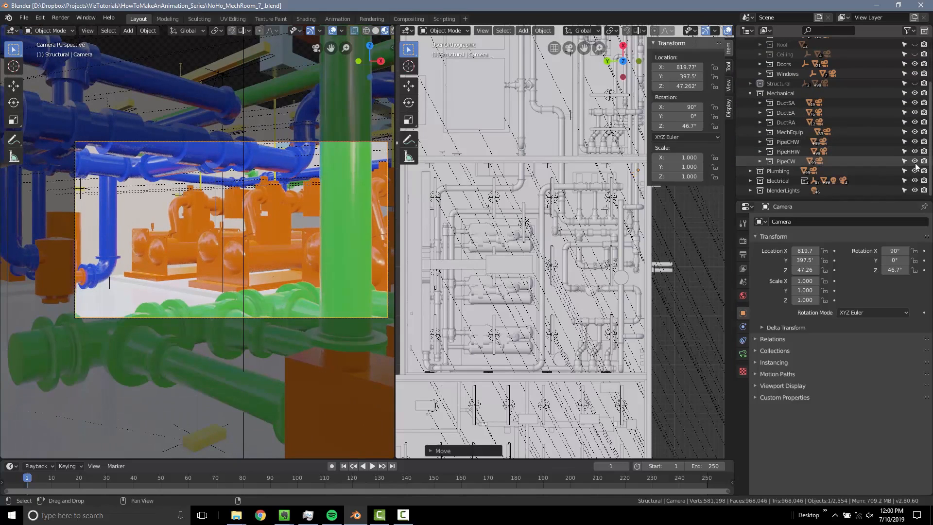
{"action": "left_click", "coordinate": [915, 161]}
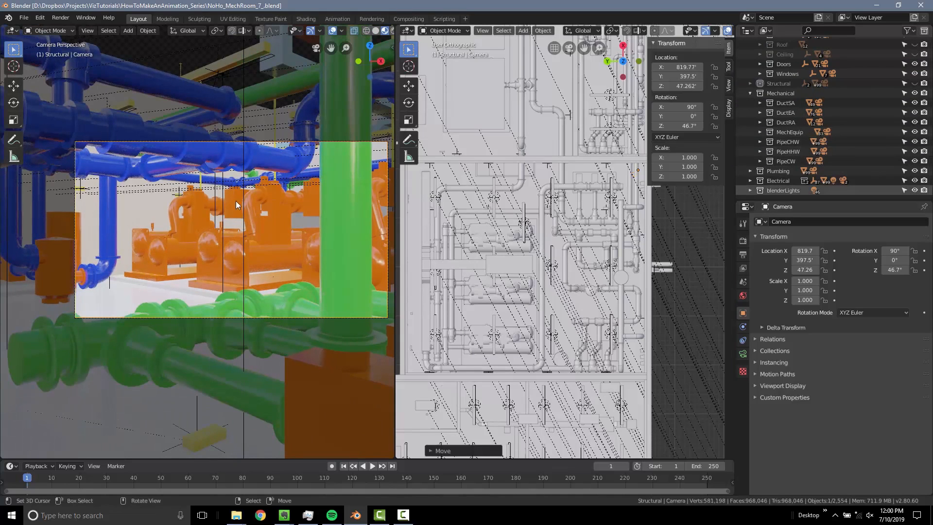
{"action": "left_click", "coordinate": [749, 190]}
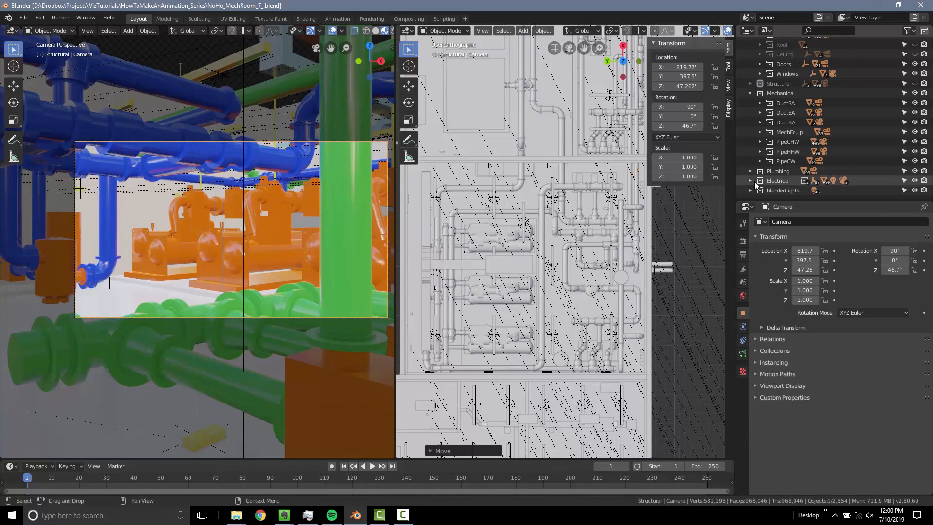
{"action": "middle_click_drag", "start_coordinate": [306, 241], "coordinate": [273, 239], "text": "shift"}
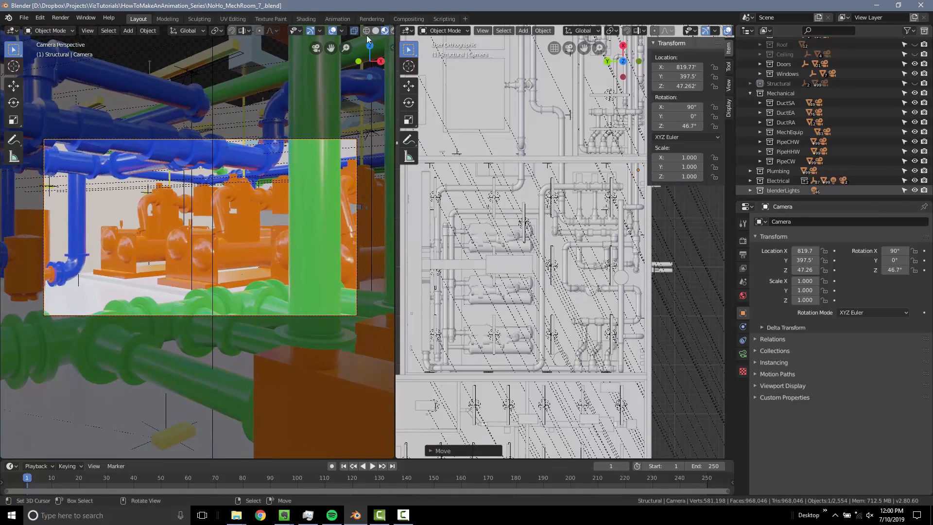
Open the camera's lens settings and set the focal length to 35 mm
{"action": "scroll", "coordinate": [336, 33], "scroll_direction": "right", "scroll_amount": 2}
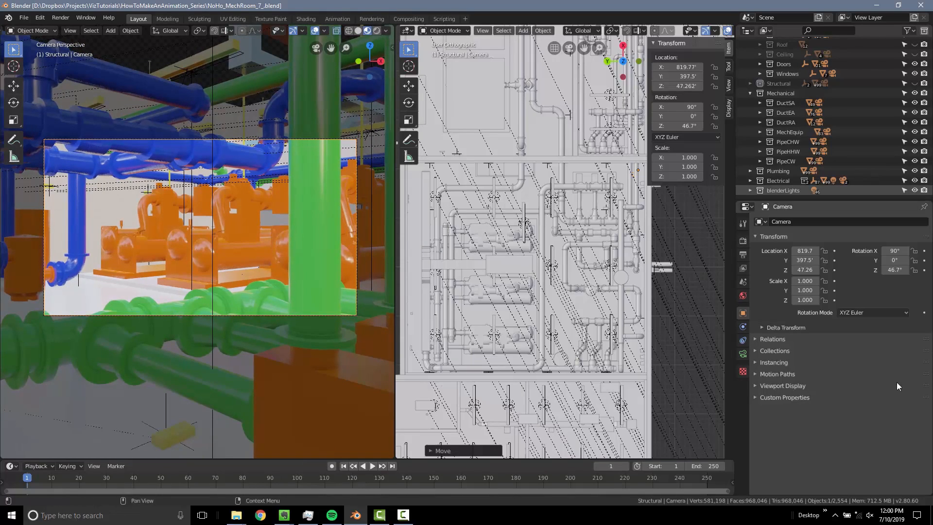
{"action": "left_click", "coordinate": [743, 355]}
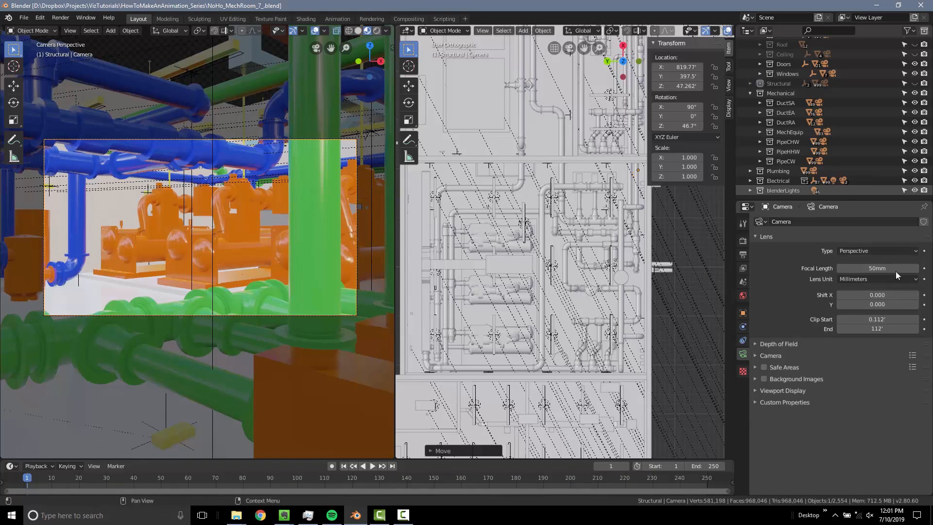
{"action": "left_click", "coordinate": [872, 267]}
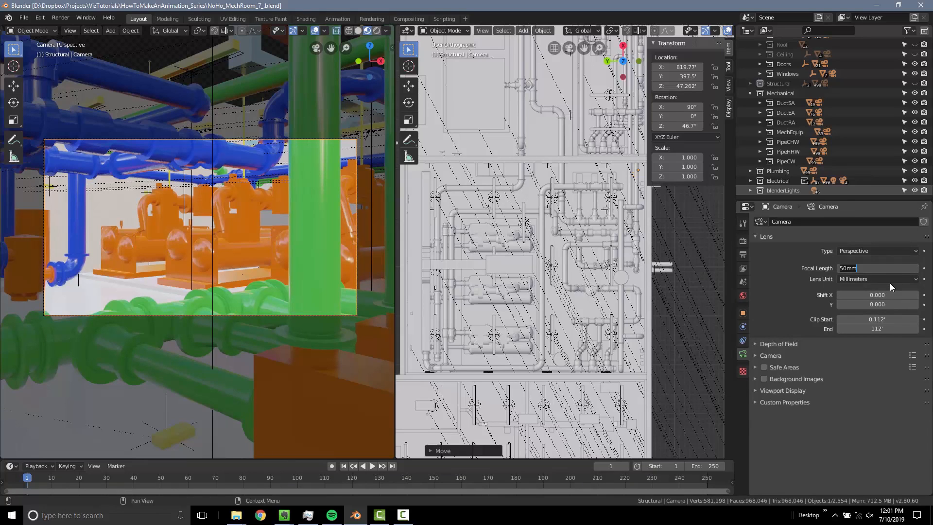
{"action": "type", "text": "35"}
{"action": "key", "text": "Return"}
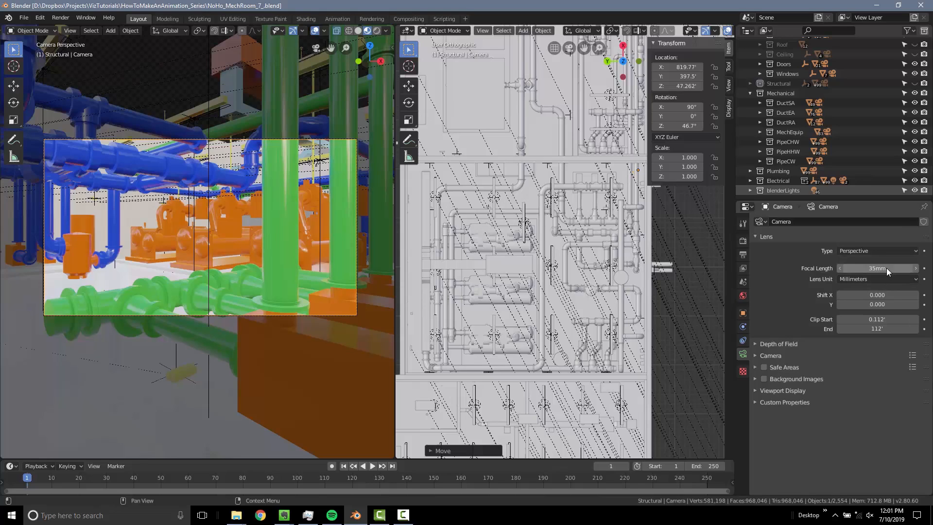
Try wider focal lengths on the camera, first 24 mm and then about 9 mm
{"action": "left_click", "coordinate": [878, 267]}
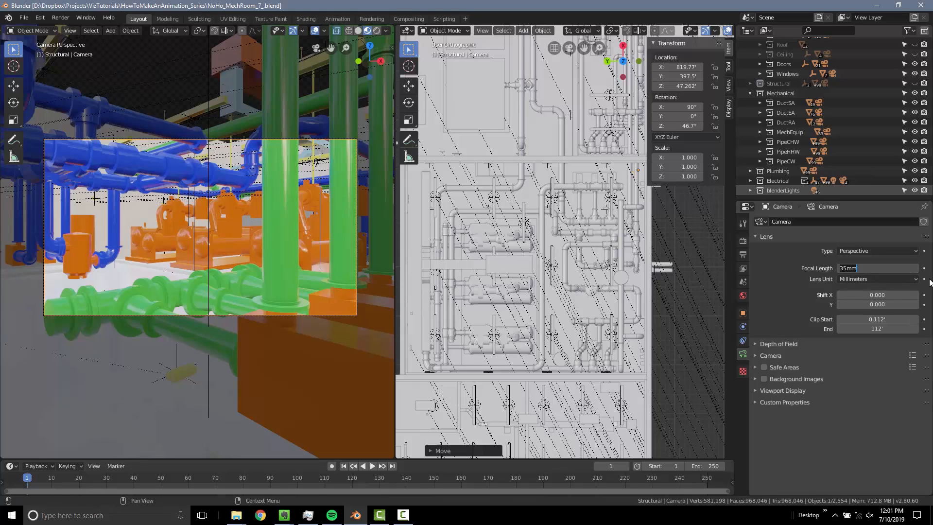
{"action": "type", "text": "24"}
{"action": "key", "text": "Return"}
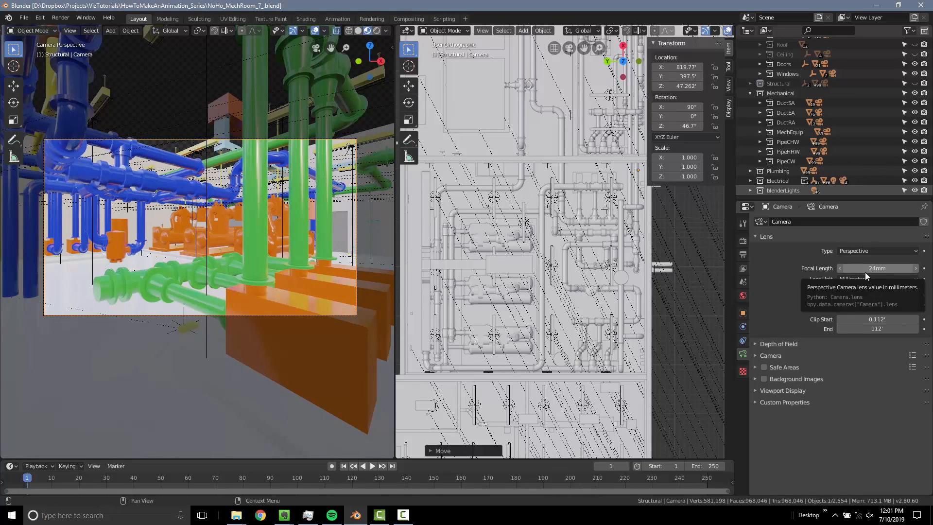
{"action": "left_click_drag", "start_coordinate": [866, 272], "coordinate": [868, 267]}
{"action": "scroll", "coordinate": [243, 246], "scroll_direction": "up", "scroll_amount": 2}
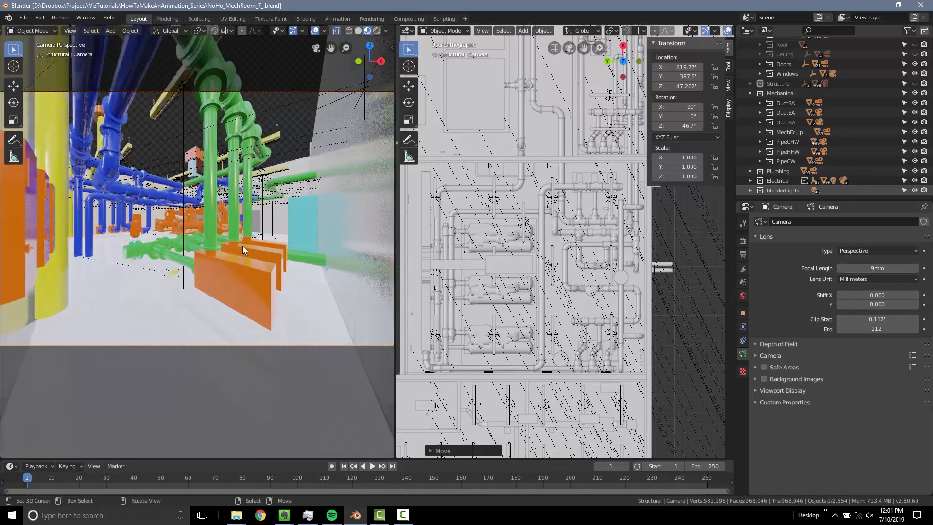
Set the camera's focal length back to 35 mm and widen the camera viewport
{"action": "left_click", "coordinate": [873, 268]}
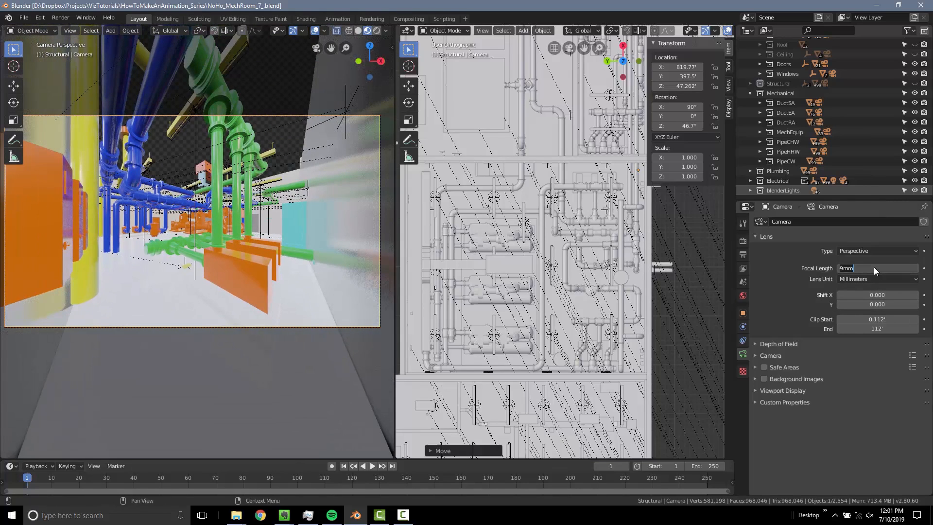
{"action": "type", "text": "32.5"}
{"action": "key", "text": "Return"}
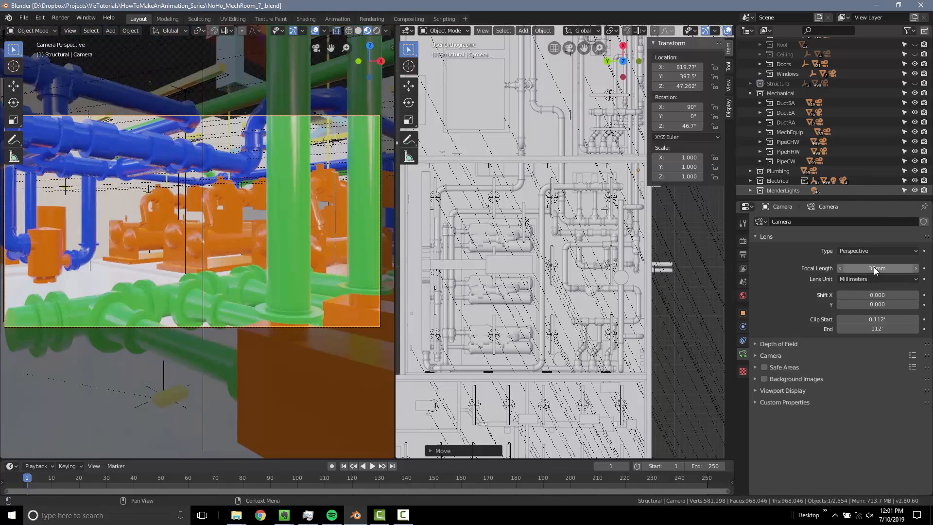
{"action": "scroll", "coordinate": [352, 227], "scroll_direction": "down", "scroll_amount": 1}
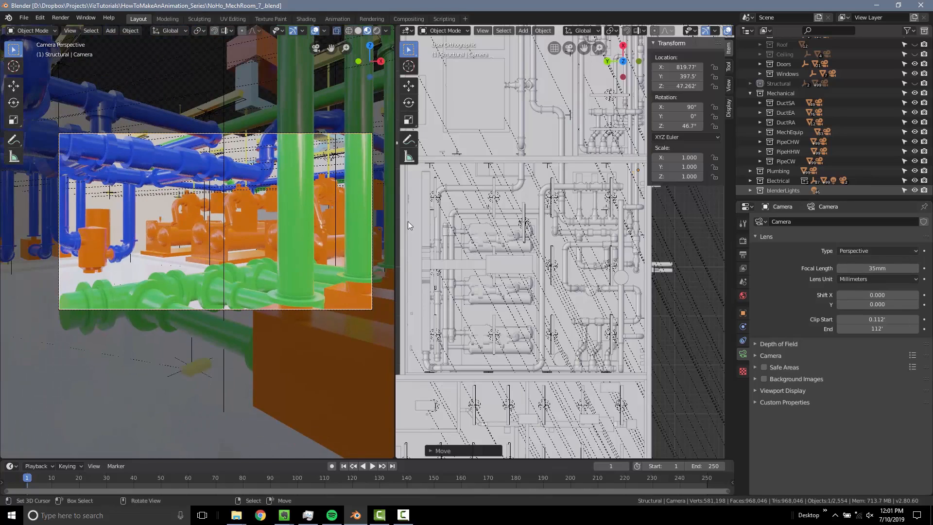
{"action": "left_click_drag", "start_coordinate": [395, 217], "coordinate": [469, 217]}
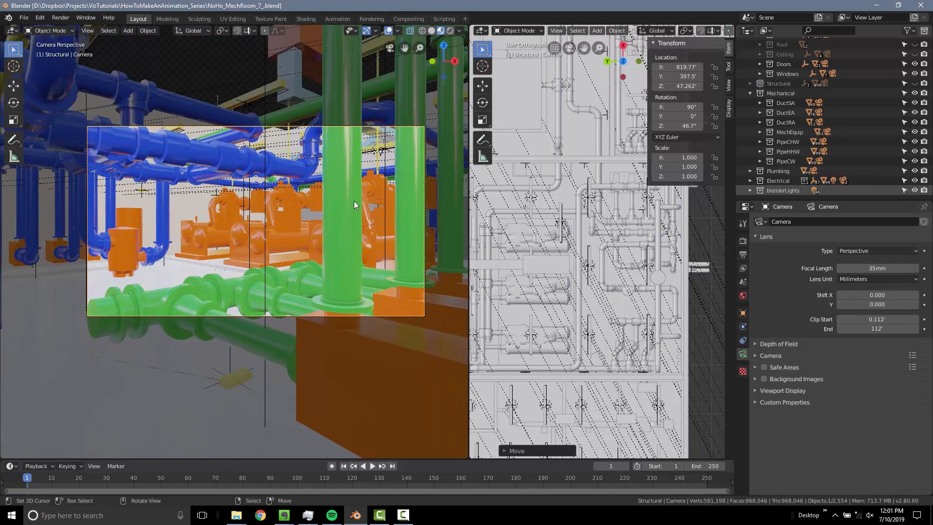
Review the camera's Depth of Field, Camera and Viewport Display settings, leaving each section collapsed
{"action": "left_click", "coordinate": [756, 344]}
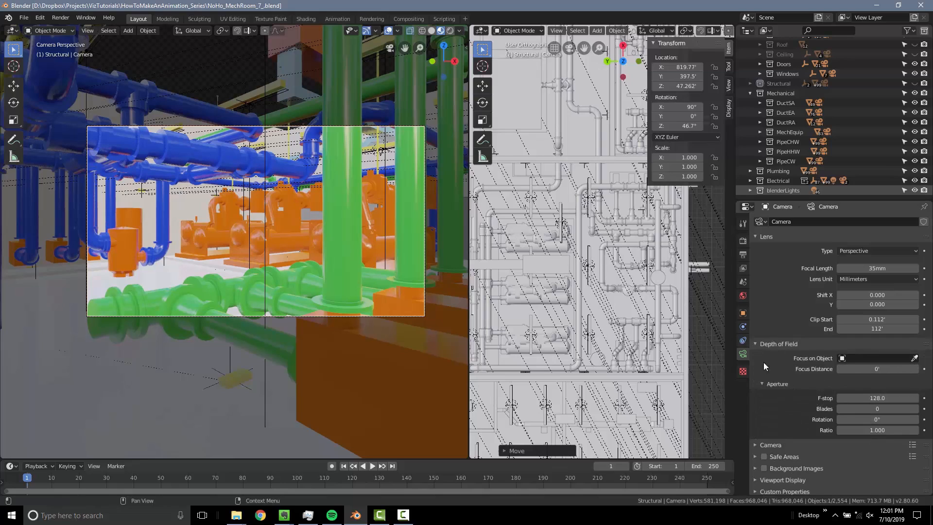
{"action": "left_click", "coordinate": [756, 343]}
{"action": "left_click", "coordinate": [761, 355]}
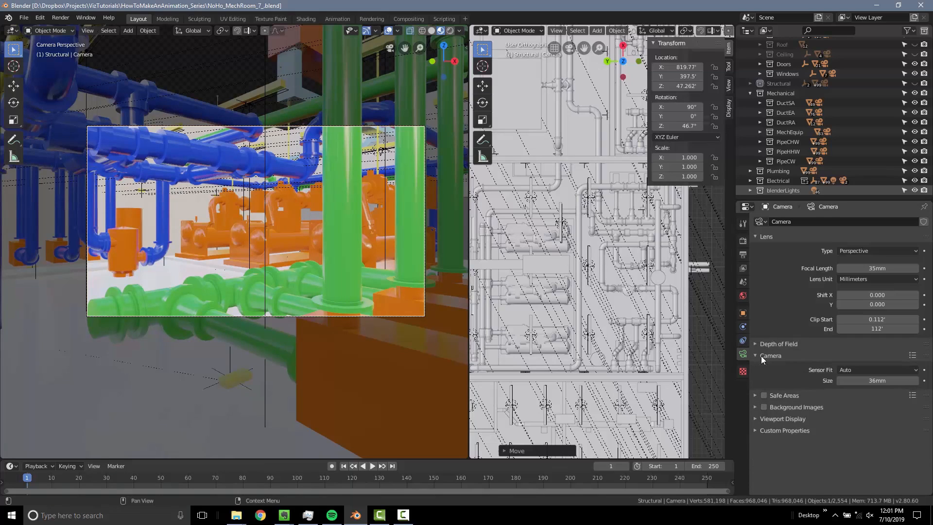
{"action": "left_click", "coordinate": [761, 356]}
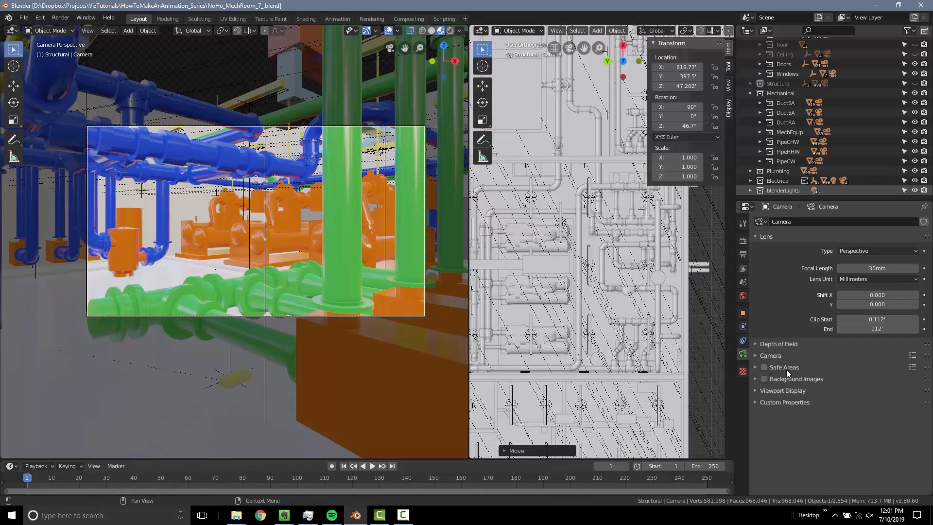
{"action": "left_click", "coordinate": [755, 390]}
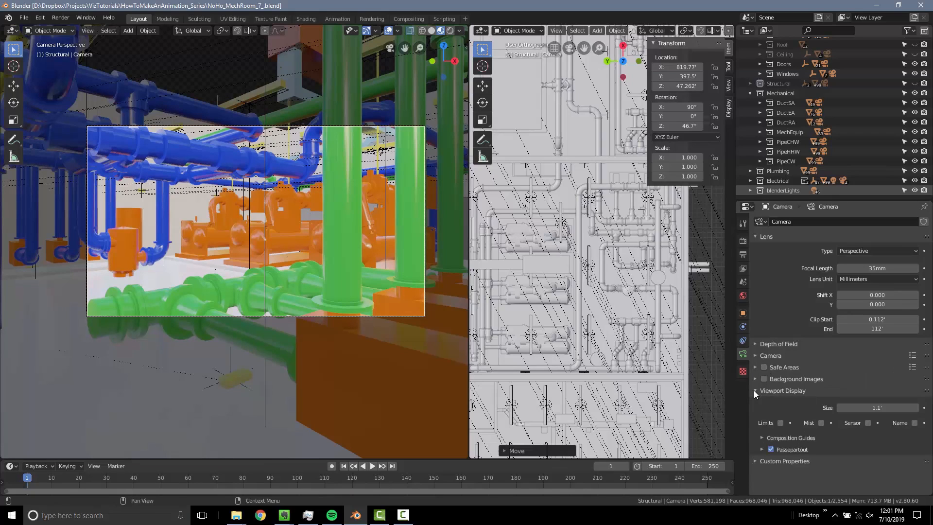
{"action": "left_click", "coordinate": [754, 390]}
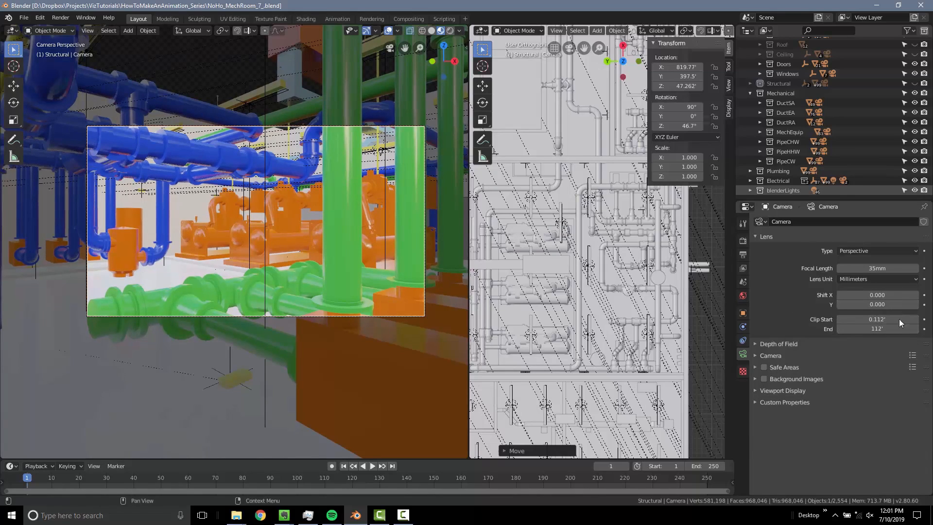
Narrow the camera's clipping range to about 15.4' to 35.7' and move the camera outside the building to about X 800.44', Y 380.63'
{"action": "left_click_drag", "start_coordinate": [899, 319], "coordinate": [926, 315]}
{"action": "scroll", "coordinate": [615, 285], "scroll_direction": "down", "scroll_amount": 5}
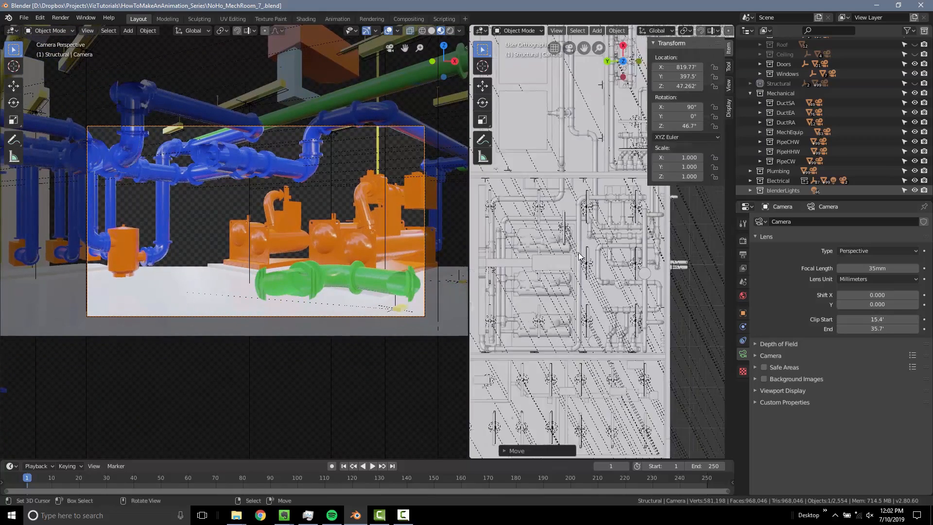
{"action": "left_click_drag", "start_coordinate": [647, 255], "coordinate": [661, 258]}
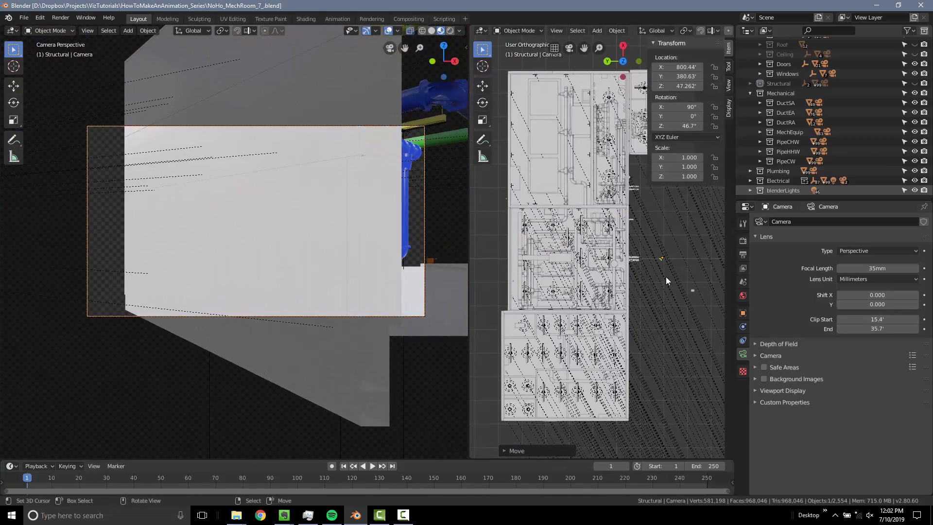
Try a Z rotation of 90° on the camera, then set it to 0° so that it faces the building
{"action": "left_click", "coordinate": [678, 125]}
{"action": "type", "text": "90"}
{"action": "key", "text": "Return"}
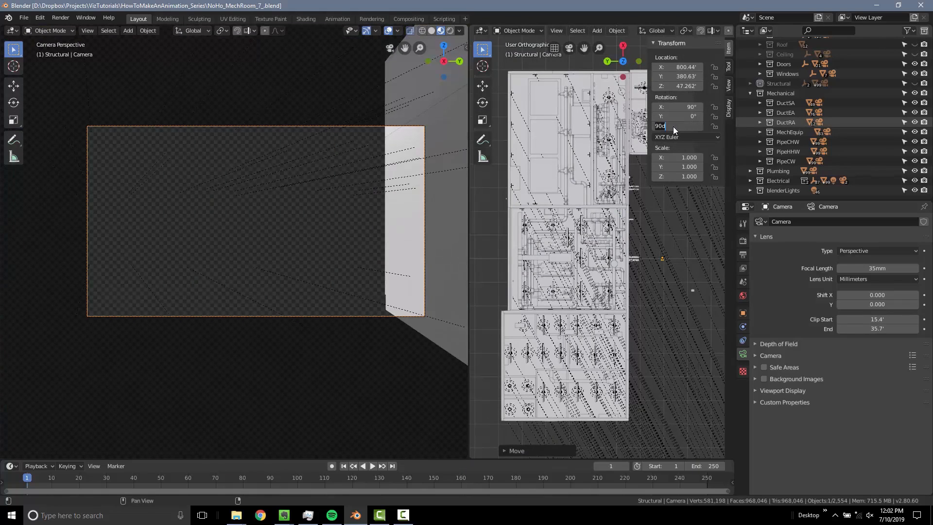
{"action": "key", "text": "Return"}
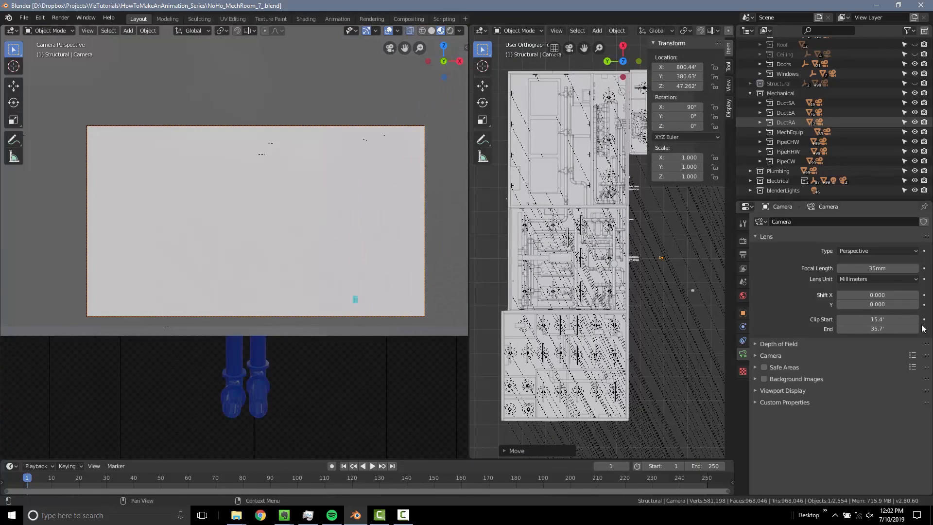
Raise the camera's clip start to about 20.8' and its clip end to about 246' to cut through the outer wall
{"action": "left_click_drag", "start_coordinate": [882, 320], "coordinate": [902, 329]}
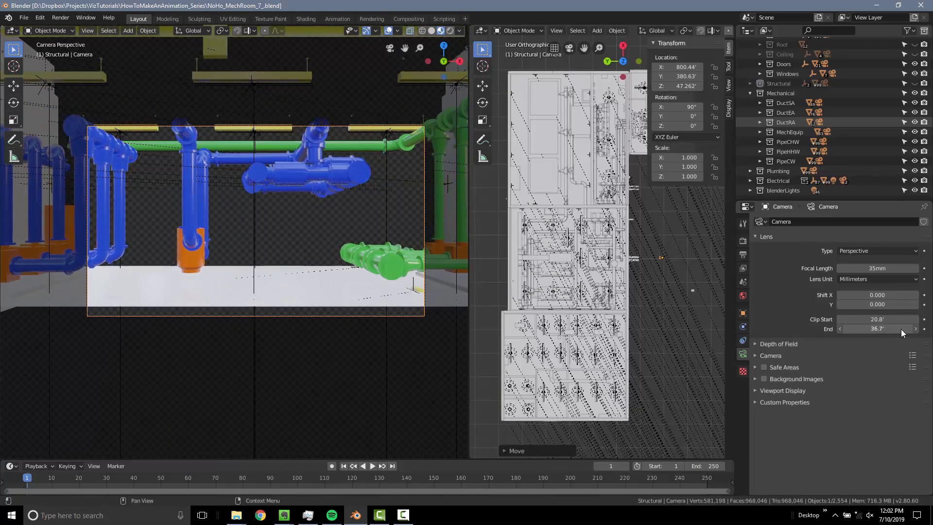
{"action": "left_click_drag", "start_coordinate": [20, 330], "coordinate": [43, 341]}
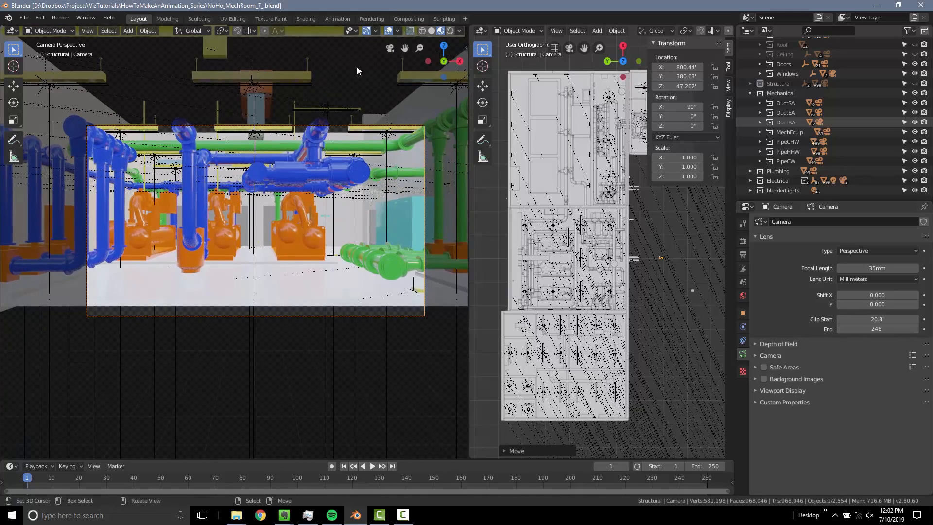
Shift the camera outside the wall to about X 803.24', Y 377.38' and Z 47.47' to reframe the room
{"action": "key", "text": "g"}
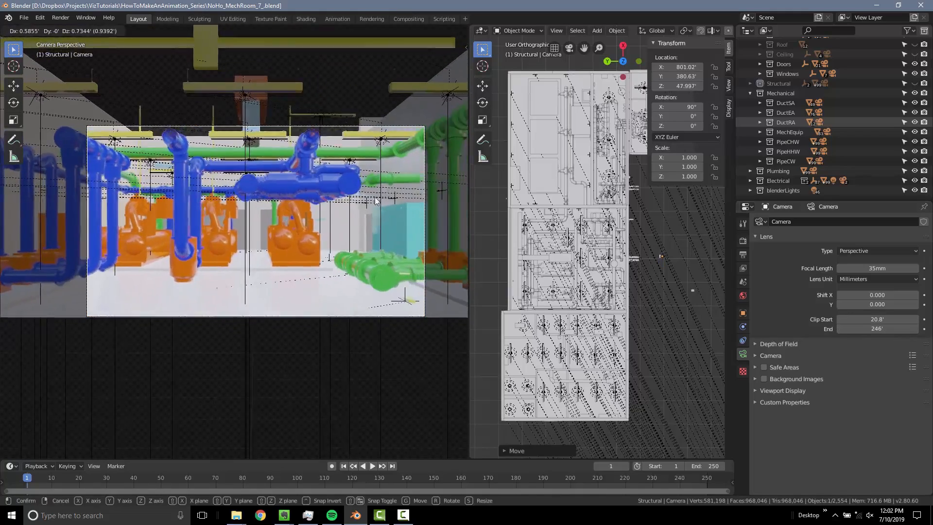
{"action": "left_click", "coordinate": [339, 283]}
{"action": "key", "text": "g"}
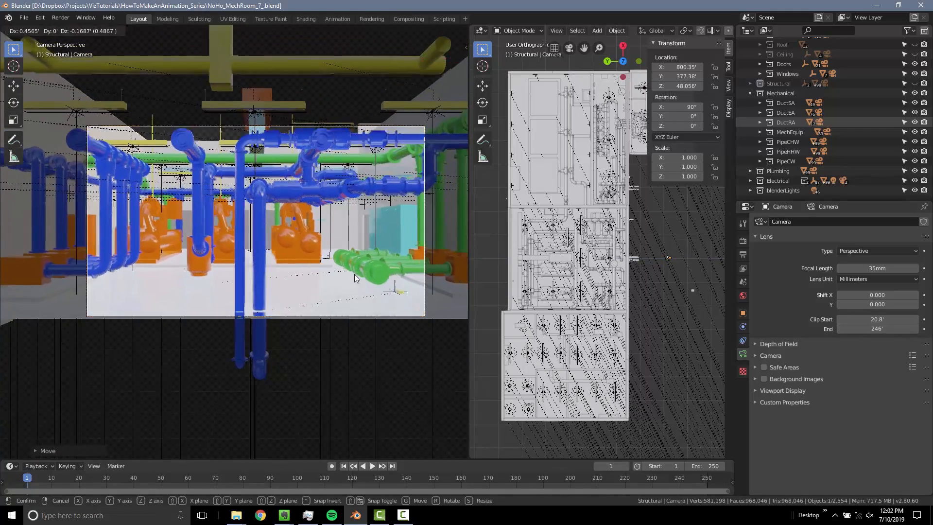
{"action": "left_click", "coordinate": [461, 292]}
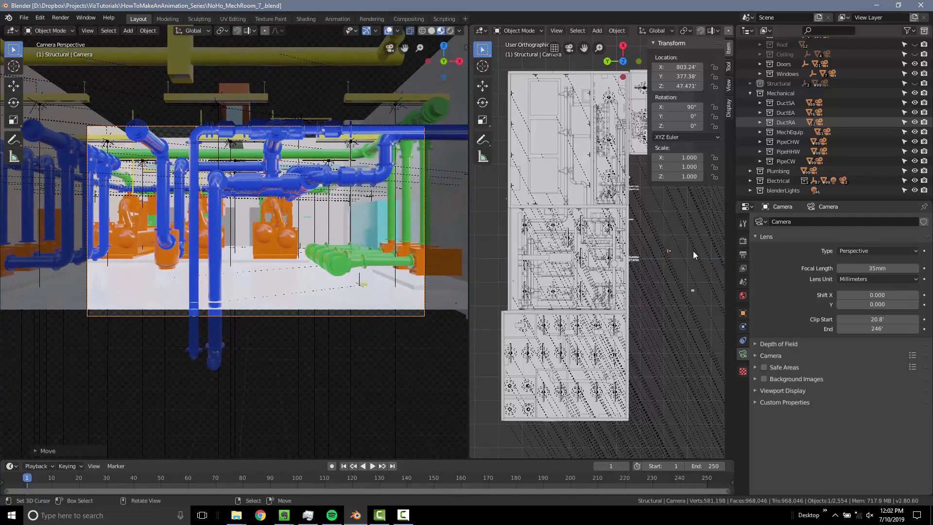
Reduce the camera's clip start to about 18.8' to reveal more pipes near the wall
{"action": "scroll", "coordinate": [693, 251], "scroll_direction": "up", "scroll_amount": 7}
{"action": "scroll", "coordinate": [570, 282], "scroll_direction": "down", "scroll_amount": 4}
{"action": "middle_click_drag", "start_coordinate": [579, 248], "coordinate": [656, 259], "text": "shift"}
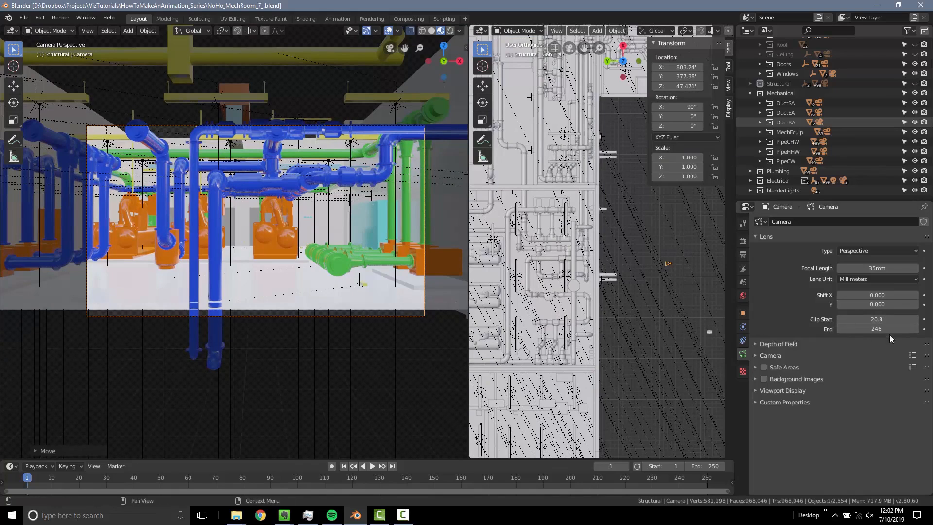
{"action": "mouse_move", "coordinate": [882, 323]}
{"action": "left_mouse_down"}
{"action": "mouse_move", "coordinate": [855, 321]}
{"action": "mouse_move", "coordinate": [868, 322]}
{"action": "left_mouse_up"}
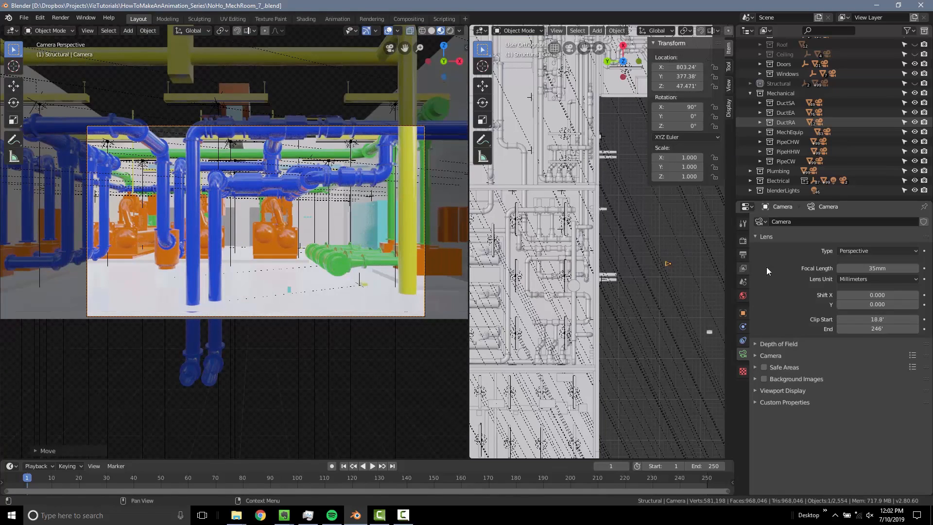
Set the camera's clip start to 0.5' and its clip end to about 467'
{"action": "scroll", "coordinate": [211, 213], "scroll_direction": "down", "scroll_amount": 2}
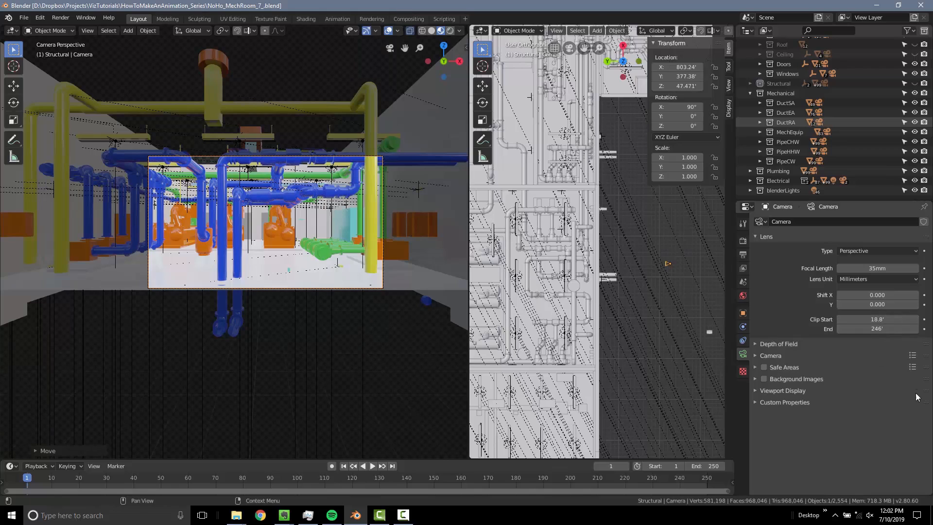
{"action": "left_click_drag", "start_coordinate": [865, 319], "coordinate": [846, 319]}
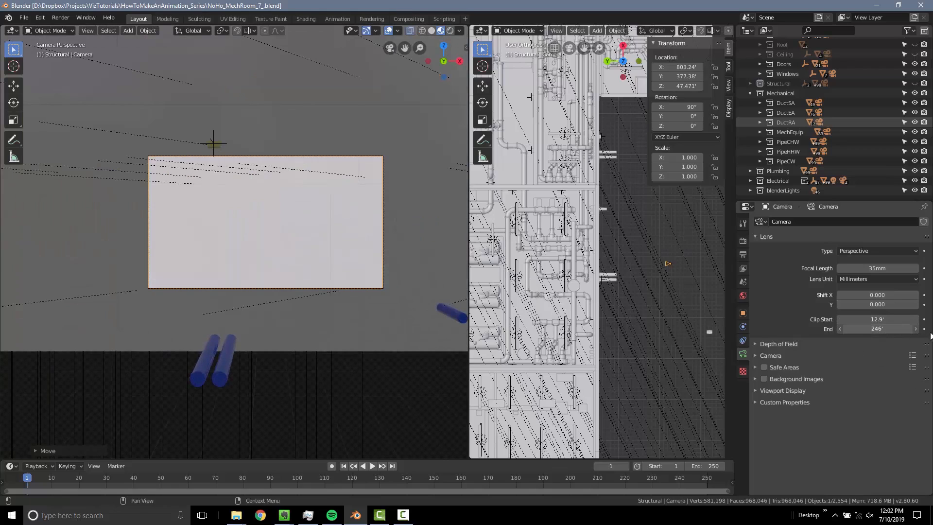
{"action": "left_click", "coordinate": [870, 319]}
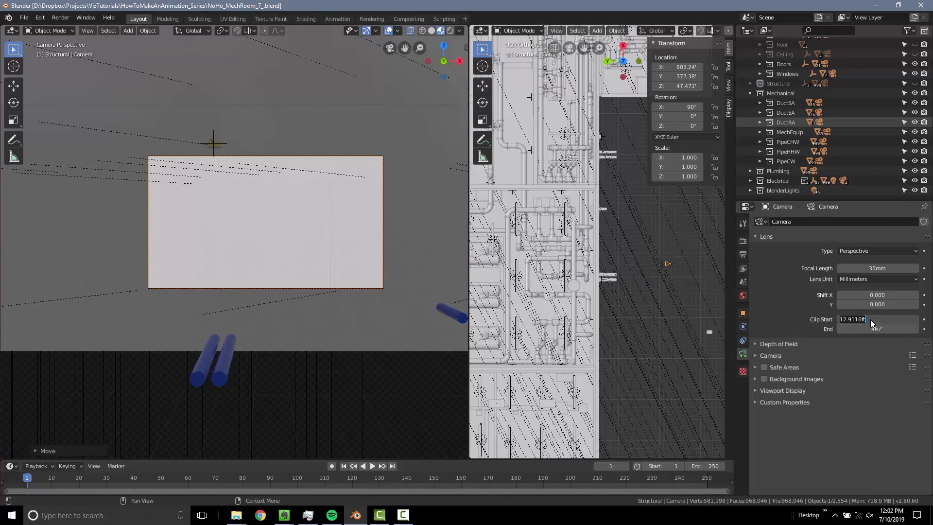
{"action": "type", "text": ".5ft"}
{"action": "key", "text": "Return"}
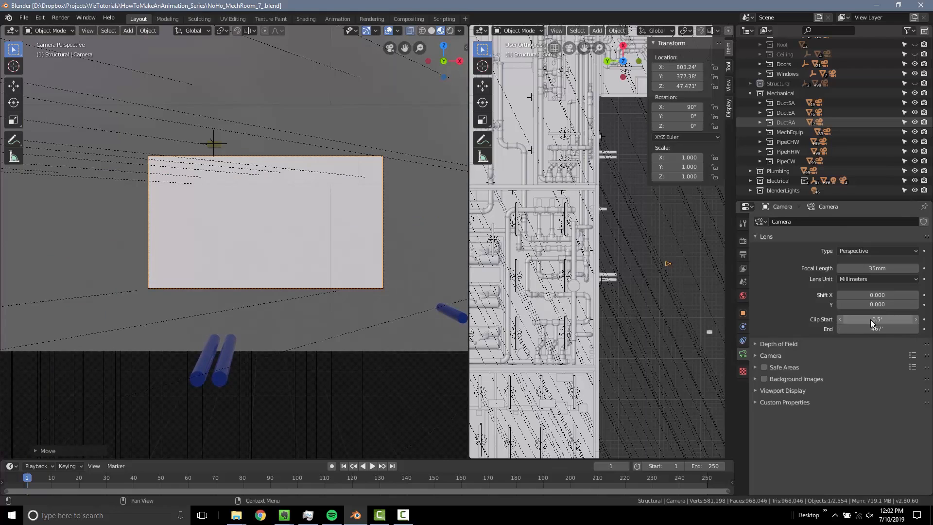
Move the camera back inside the mechanical room to about X 790.38', Y 397.97'
{"action": "key", "text": "g"}
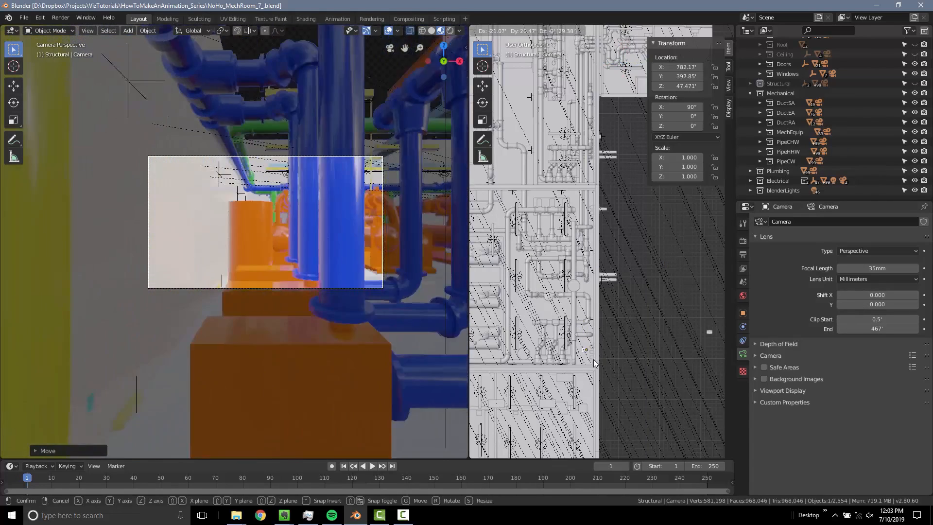
{"action": "left_click", "coordinate": [591, 359]}
{"action": "key", "text": "g"}
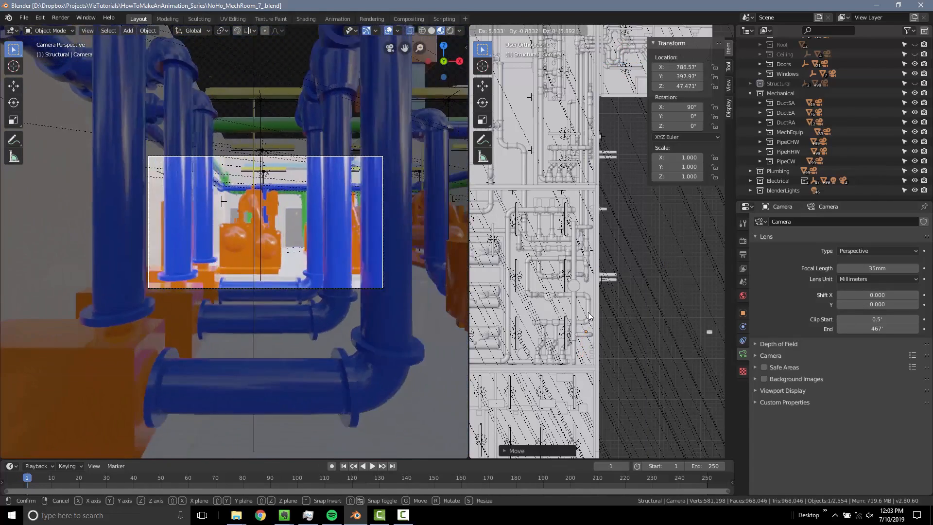
{"action": "left_click", "coordinate": [590, 301]}
Rotate the camera about the Z axis to about -10.9° to aim it at the chillers
{"action": "key", "text": "r"}
{"action": "key", "text": "z"}
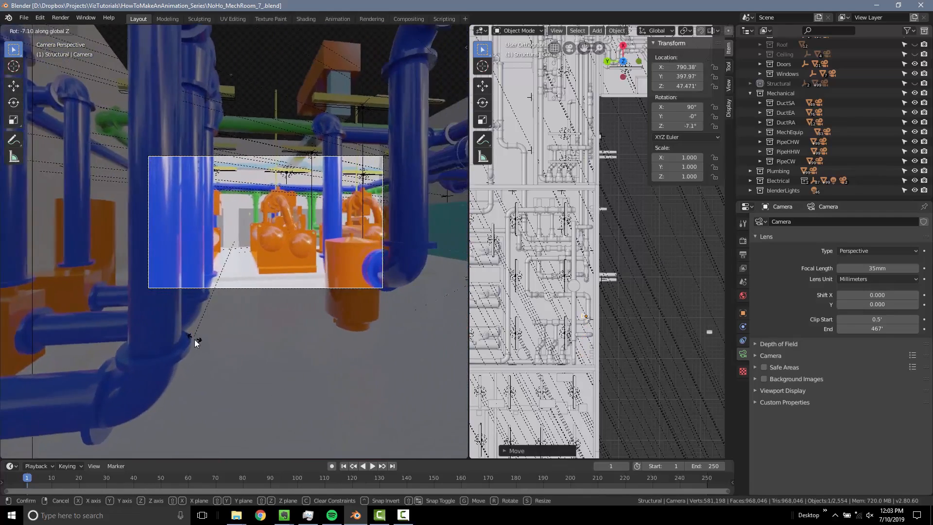
{"action": "left_click", "coordinate": [320, 238]}
{"action": "scroll", "coordinate": [320, 238], "scroll_direction": "up", "scroll_amount": 2}
{"action": "middle_click_drag", "start_coordinate": [299, 227], "coordinate": [333, 258], "text": "shift"}
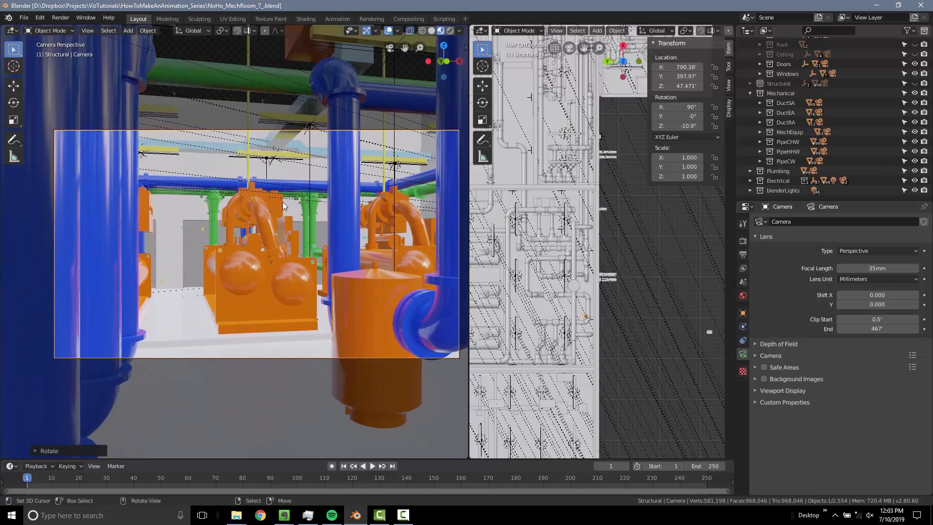
Move the camera across the mechanical room to about X 812.09', Y 399.58', Z 46.189'
{"action": "key", "text": "g"}
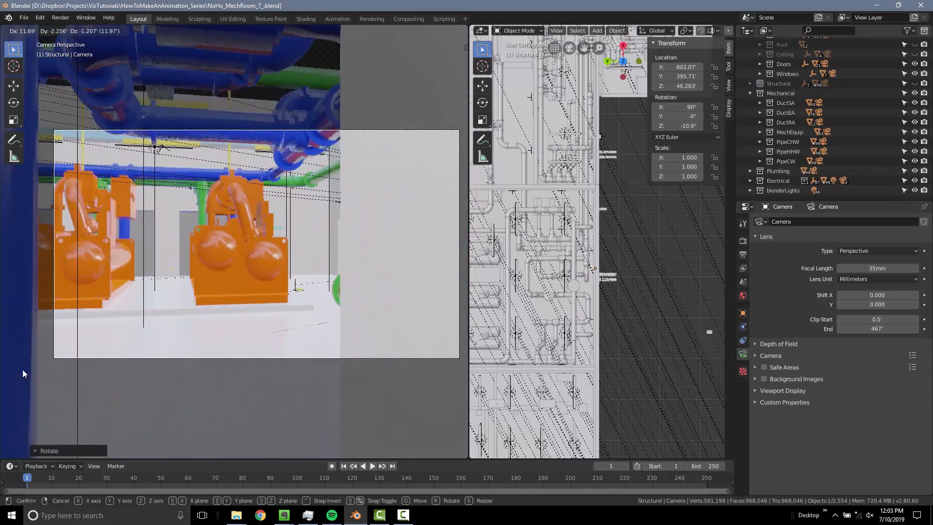
{"action": "left_click", "coordinate": [304, 377]}
{"action": "key", "text": "g"}
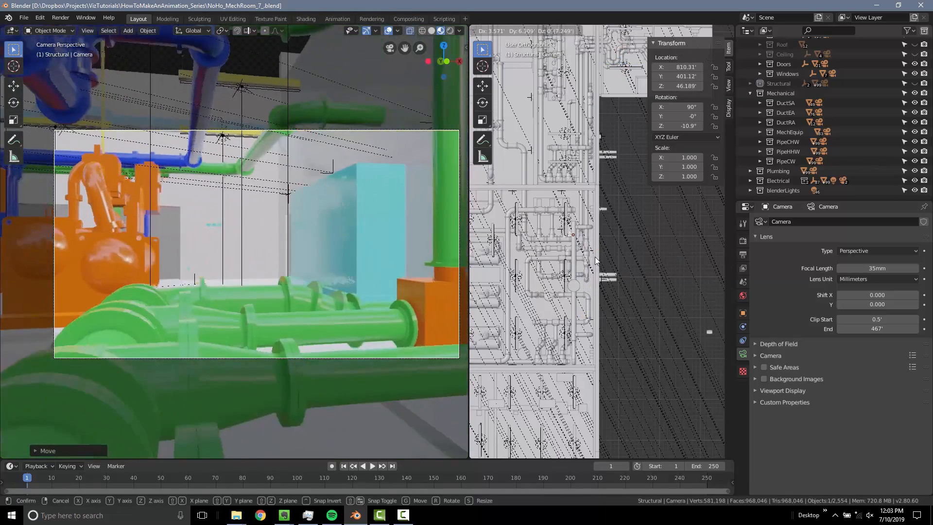
{"action": "left_click", "coordinate": [599, 254]}
Rotate the camera about the Z axis to about 30.8° so the row of chillers fills the frame
{"action": "key", "text": "r"}
{"action": "key", "text": "z"}
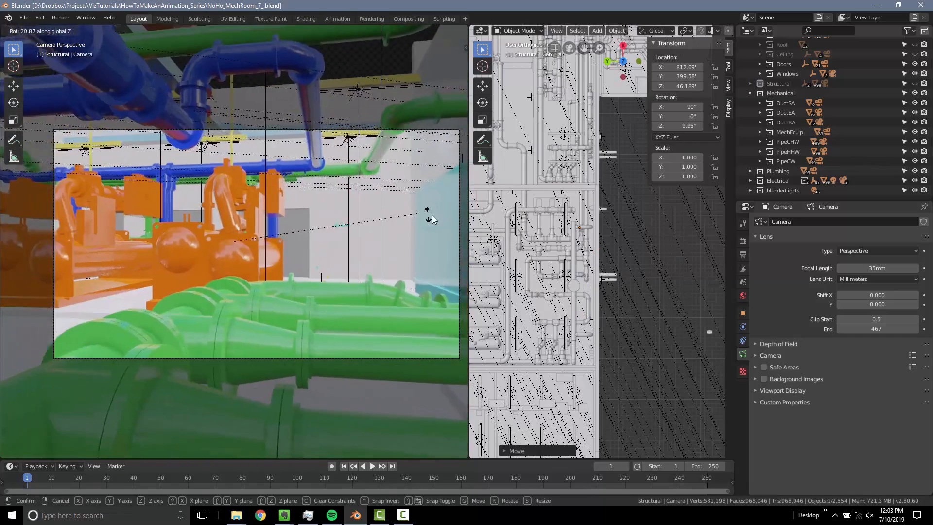
{"action": "left_click", "coordinate": [457, 282]}
{"action": "scroll", "coordinate": [460, 283], "scroll_direction": "down", "scroll_amount": 2}
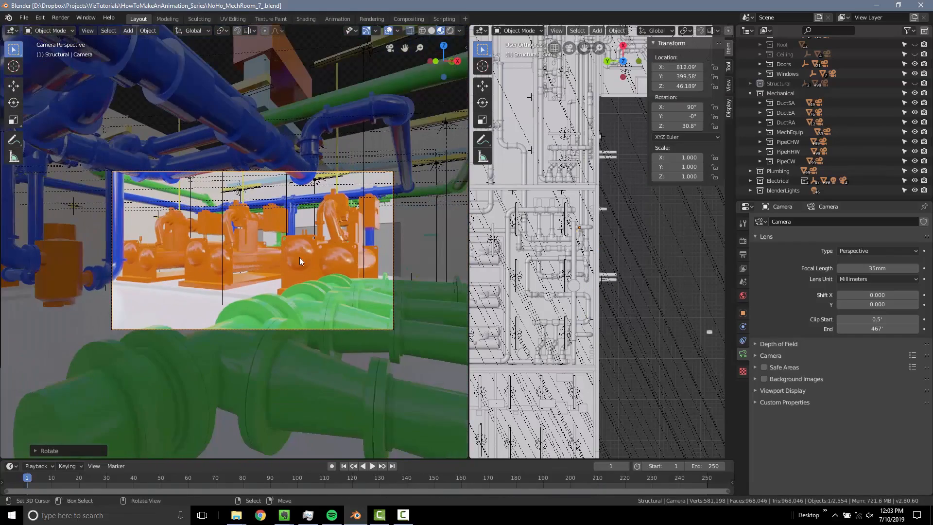
Render a still image from the camera, examine the result, and close the render window
{"action": "left_click", "coordinate": [60, 17]}
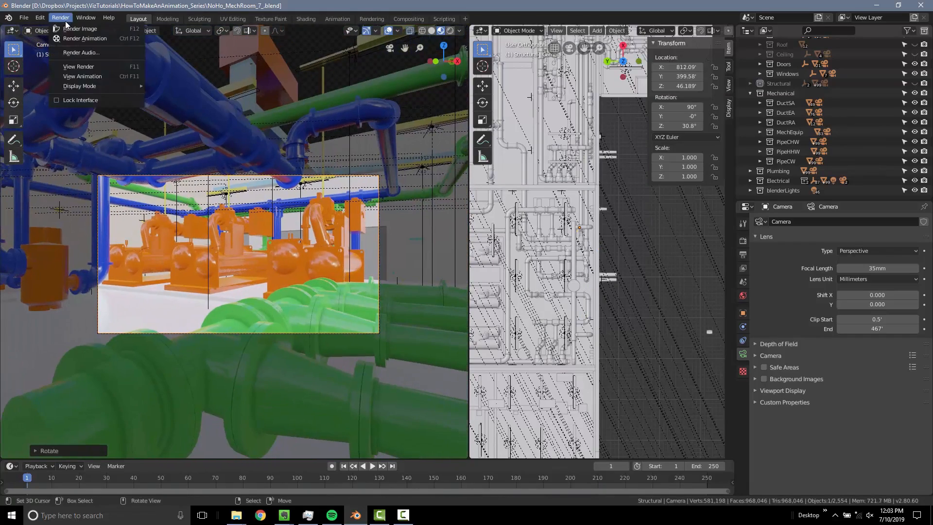
{"action": "left_click", "coordinate": [78, 29]}
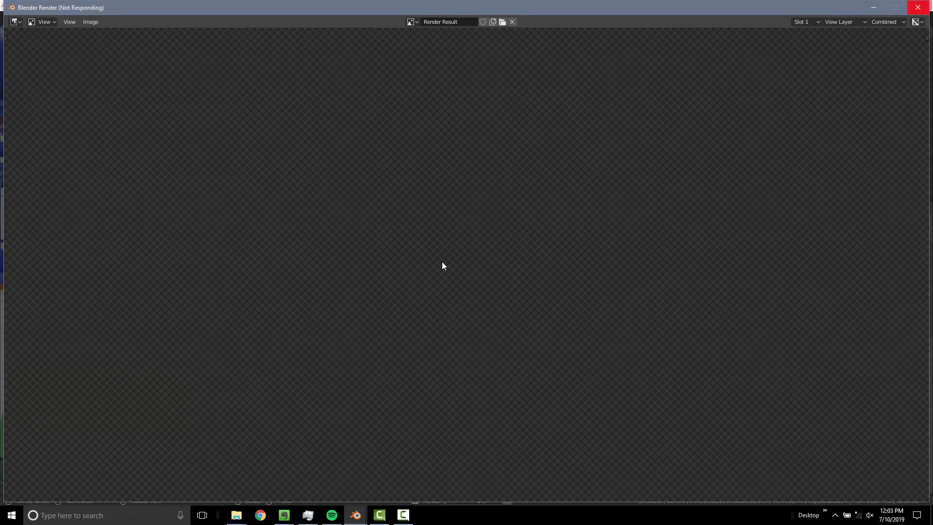
{"action": "key", "text": "Escape"}
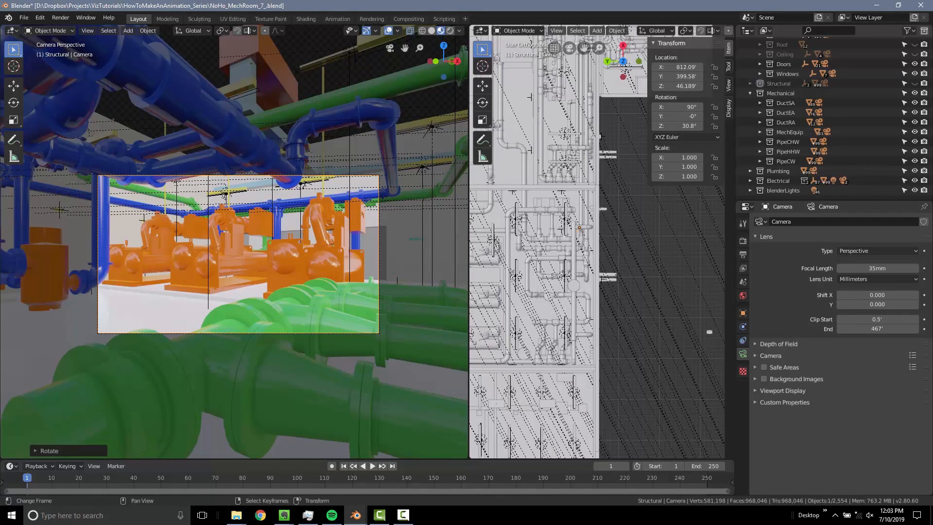
{"action": "mouse_move", "coordinate": [355, 515]}
{"action": "left_click", "coordinate": [413, 499]}
{"action": "scroll", "coordinate": [411, 212], "scroll_direction": "down", "scroll_amount": 2}
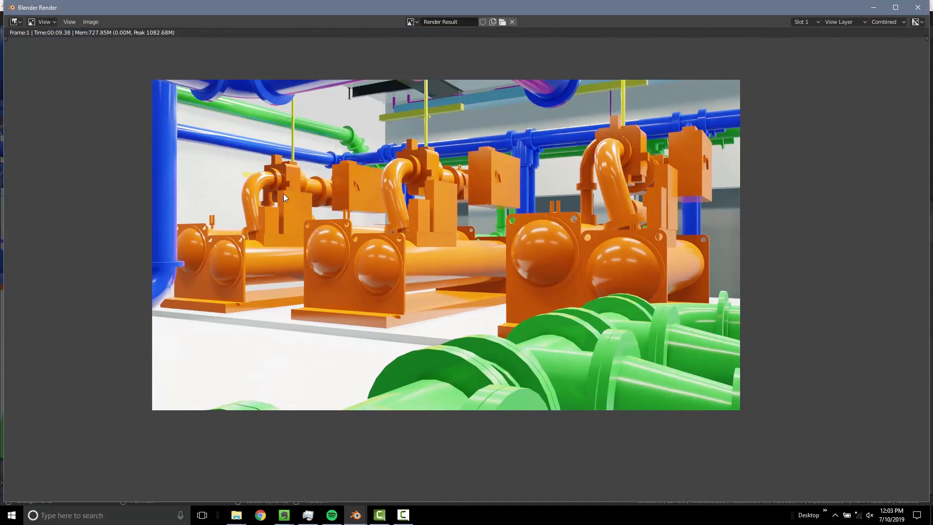
{"action": "left_click", "coordinate": [89, 23]}
{"action": "left_click", "coordinate": [918, 8]}
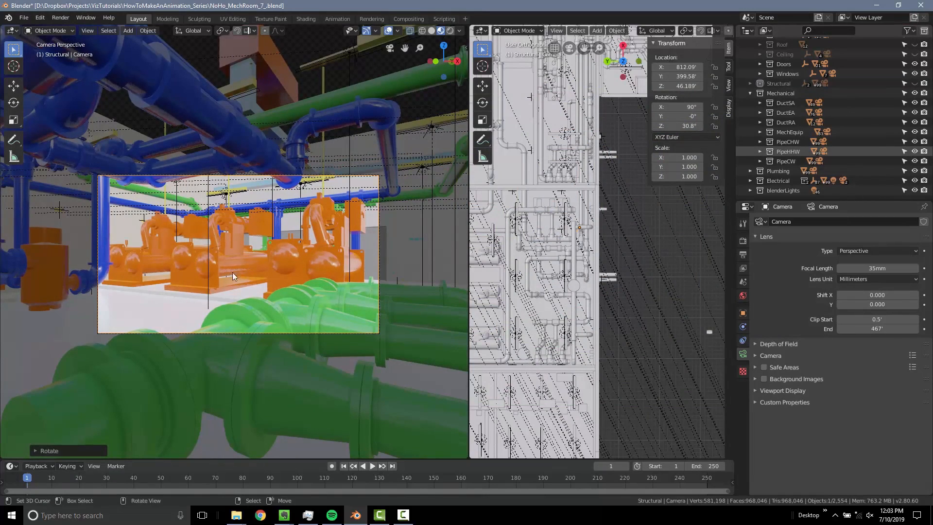
Widen the plan viewport and move the camera outside the building to about X 798.02', Y 495.59'
{"action": "left_click_drag", "start_coordinate": [470, 301], "coordinate": [378, 302]}
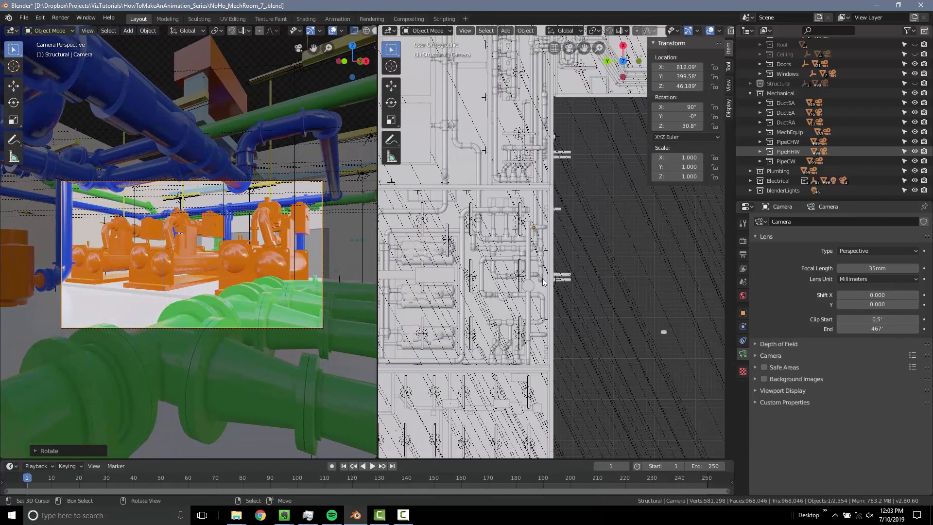
{"action": "scroll", "coordinate": [556, 299], "scroll_direction": "down", "scroll_amount": 4}
{"action": "middle_click_drag", "start_coordinate": [556, 299], "coordinate": [618, 305], "text": "shift"}
{"action": "scroll", "coordinate": [670, 346], "scroll_direction": "up", "scroll_amount": 2}
{"action": "scroll", "coordinate": [531, 276], "scroll_direction": "down", "scroll_amount": 2}
{"action": "middle_click_drag", "start_coordinate": [530, 276], "coordinate": [588, 287], "text": "shift"}
{"action": "key", "text": "g"}
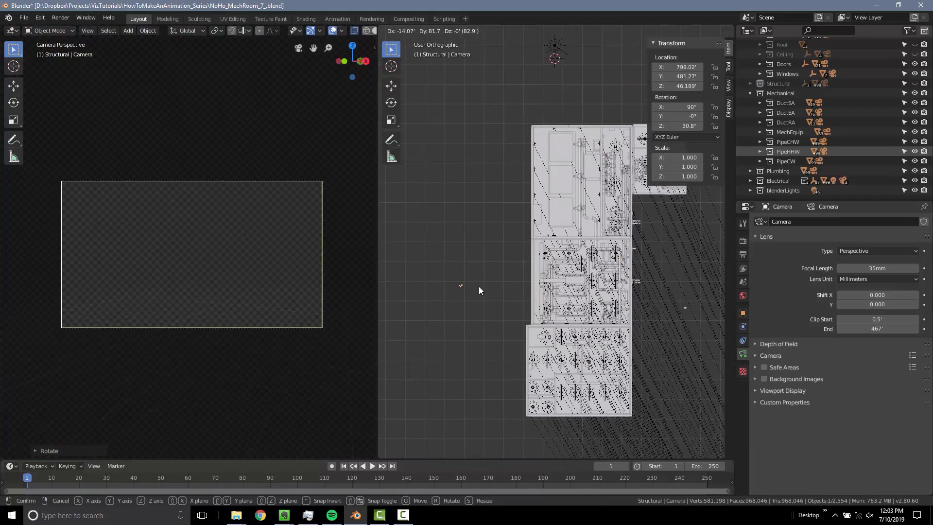
{"action": "left_click", "coordinate": [457, 285]}
Rotate the camera about Z to about -175° to face the building, and shift it to about X 790.37', Y 492.63'
{"action": "key", "text": "r"}
{"action": "key", "text": "z"}
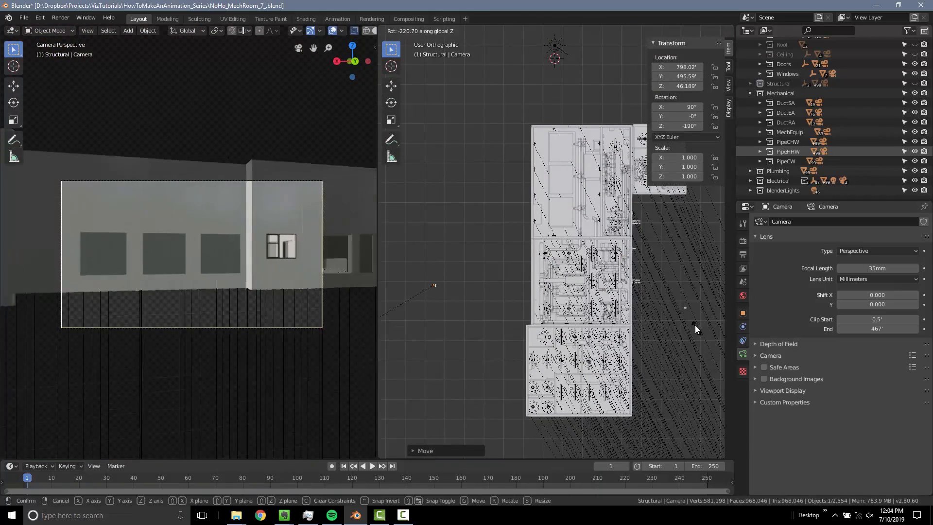
{"action": "left_click", "coordinate": [702, 372]}
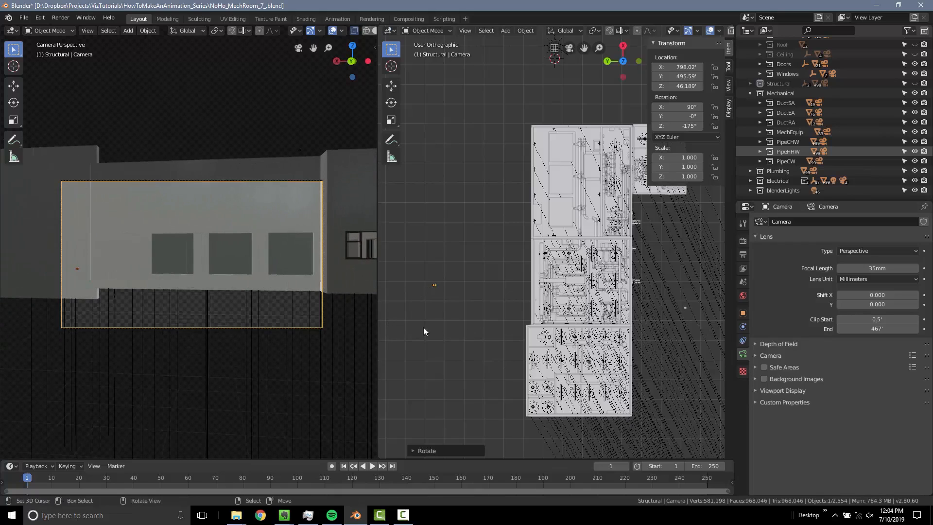
{"action": "key", "text": "g"}
{"action": "left_click", "coordinate": [465, 299]}
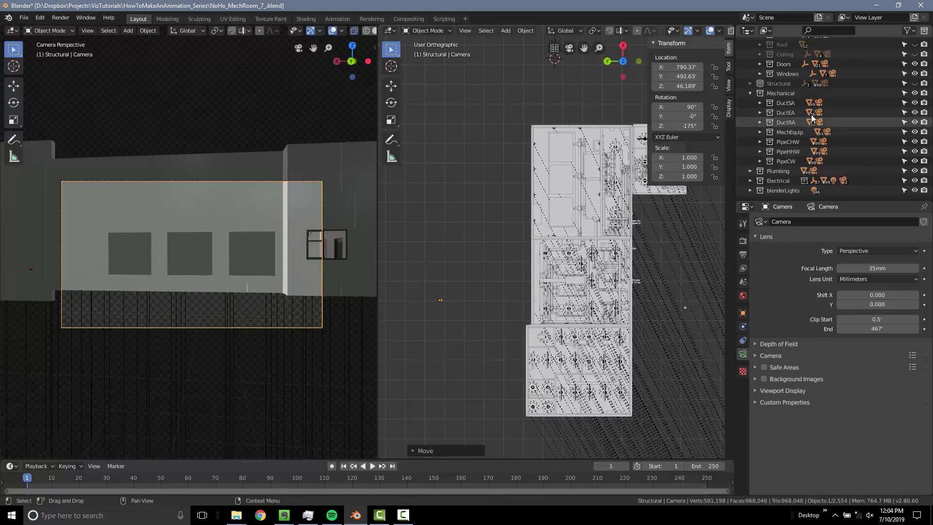
Hide the Doors collection in the viewport to expose the mechanical room through the wall openings
{"action": "scroll", "coordinate": [807, 174], "scroll_direction": "up", "scroll_amount": 4}
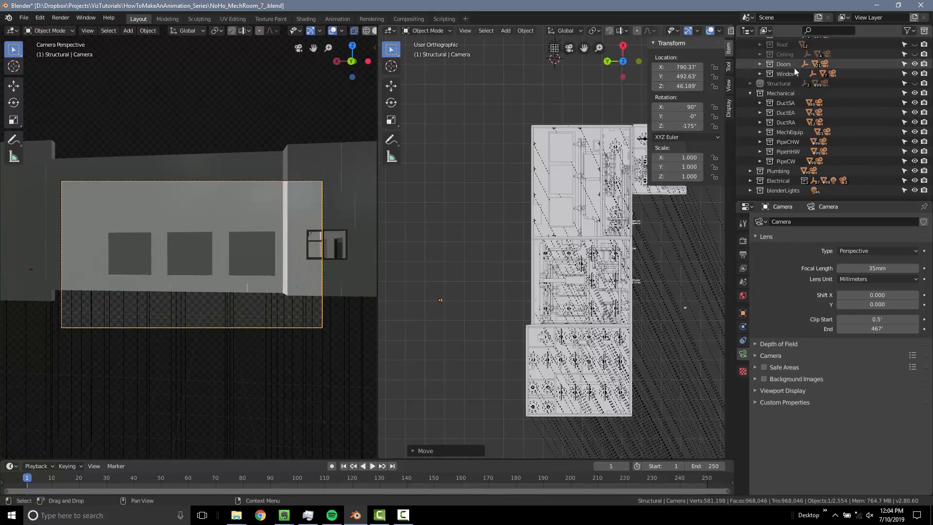
{"action": "left_click", "coordinate": [914, 120]}
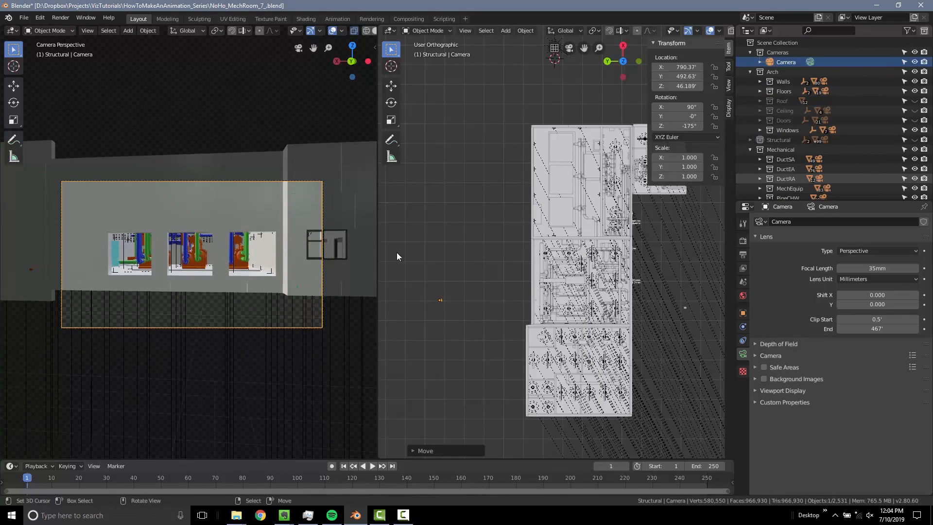
{"action": "scroll", "coordinate": [235, 264], "scroll_direction": "up", "scroll_amount": 6}
{"action": "scroll", "coordinate": [235, 265], "scroll_direction": "down", "scroll_amount": 4}
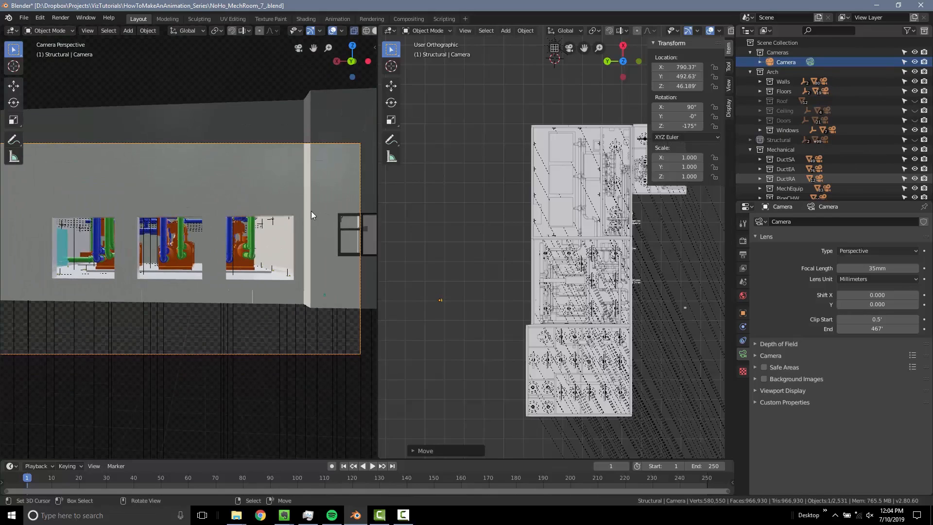
Switch the camera viewport to Rendered shading
{"action": "key", "text": "z"}
{"action": "left_click", "coordinate": [279, 190]}
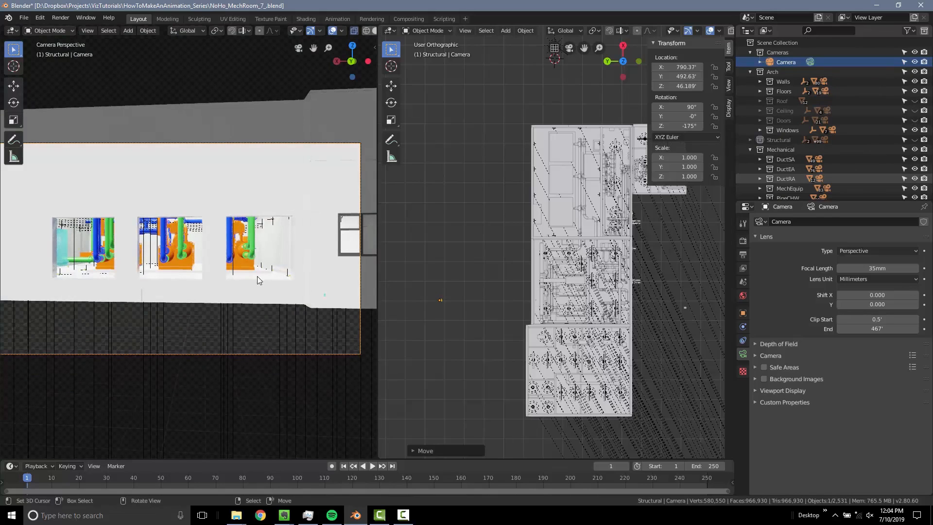
{"action": "scroll", "coordinate": [171, 252], "scroll_direction": "up", "scroll_amount": 3}
{"action": "scroll", "coordinate": [171, 252], "scroll_direction": "down", "scroll_amount": 3}
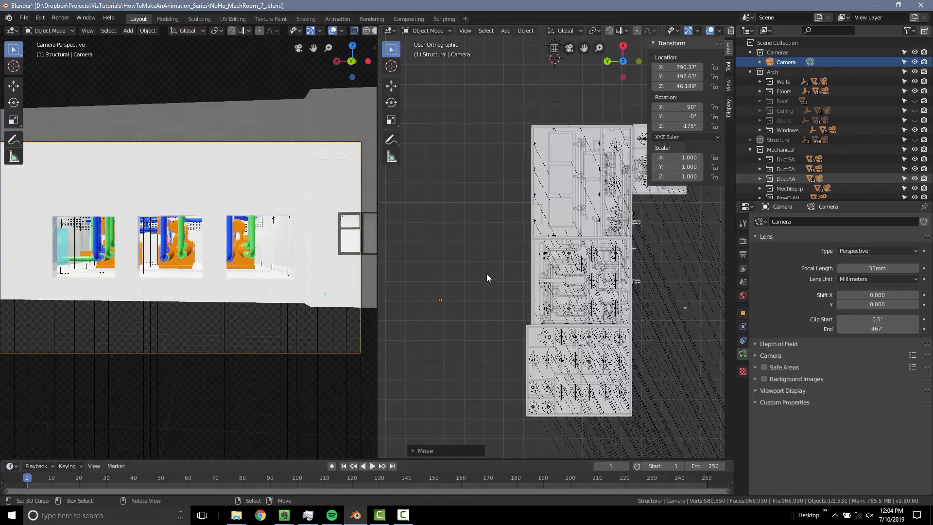
Reposition the camera to about X 779.51', Y 494.6', Z 46.002' and rotate it about Z to about -165°
{"action": "key", "text": "g"}
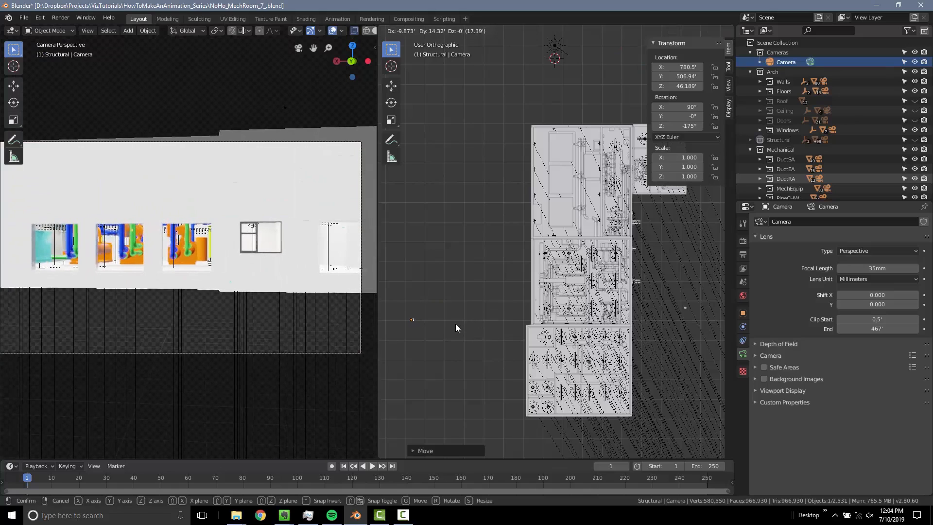
{"action": "key", "text": "r"}
{"action": "key", "text": "z"}
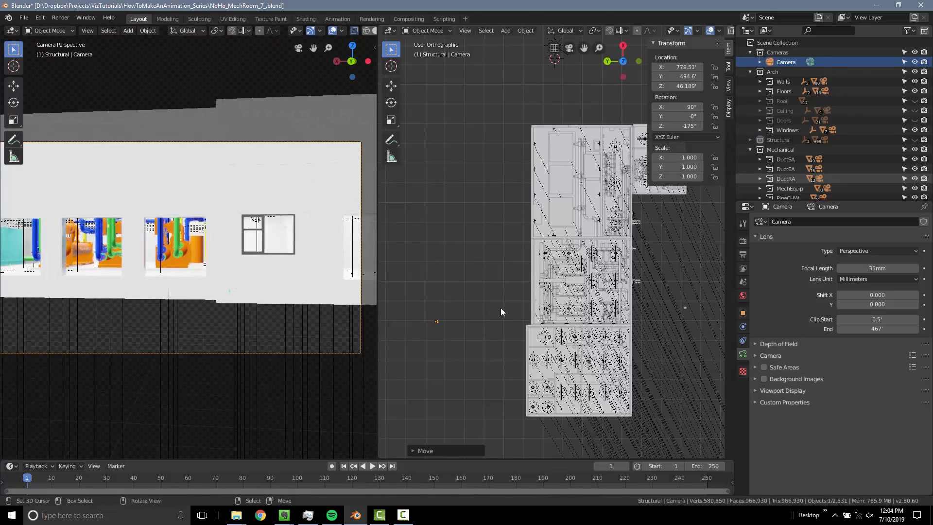
{"action": "left_click", "coordinate": [503, 296]}
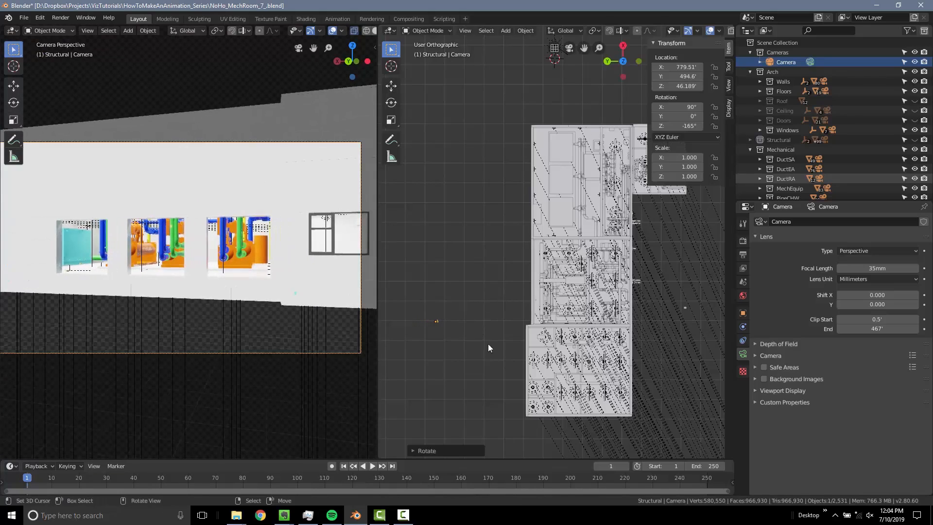
{"action": "scroll", "coordinate": [188, 258], "scroll_direction": "up", "scroll_amount": 4}
{"action": "scroll", "coordinate": [208, 236], "scroll_direction": "down", "scroll_amount": 2}
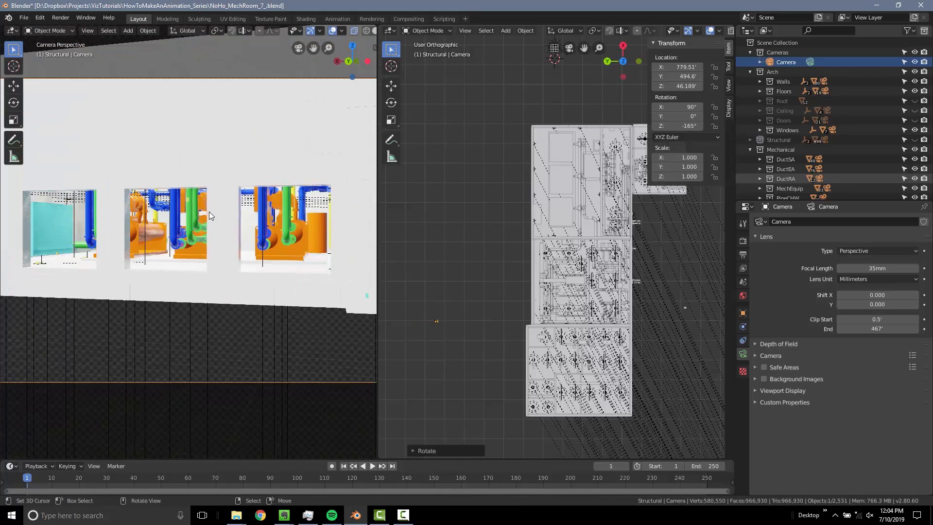
{"action": "scroll", "coordinate": [356, 228], "scroll_direction": "down", "scroll_amount": 2}
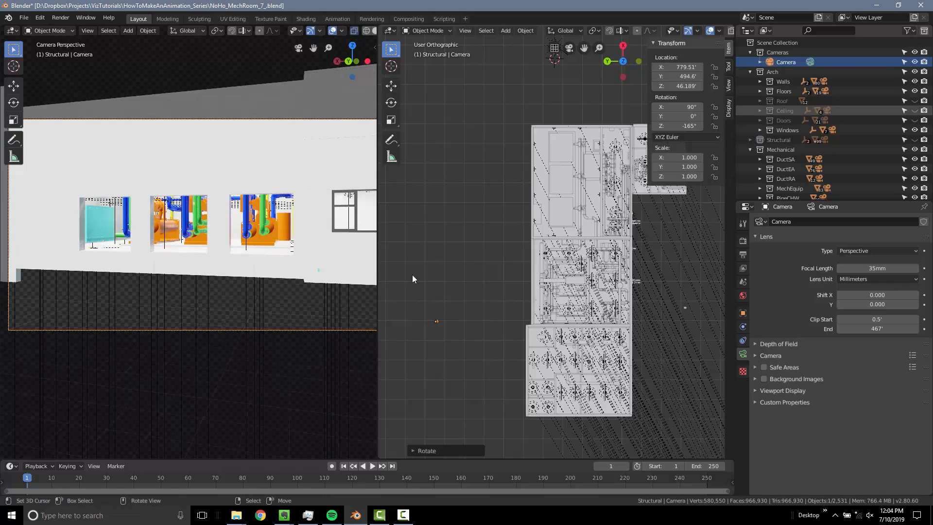
{"action": "key", "text": "g"}
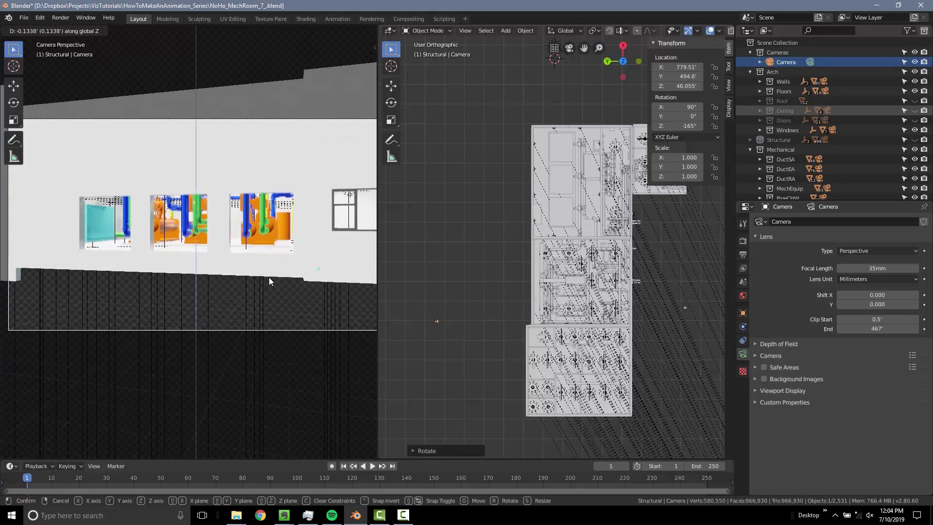
{"action": "left_click", "coordinate": [269, 277]}
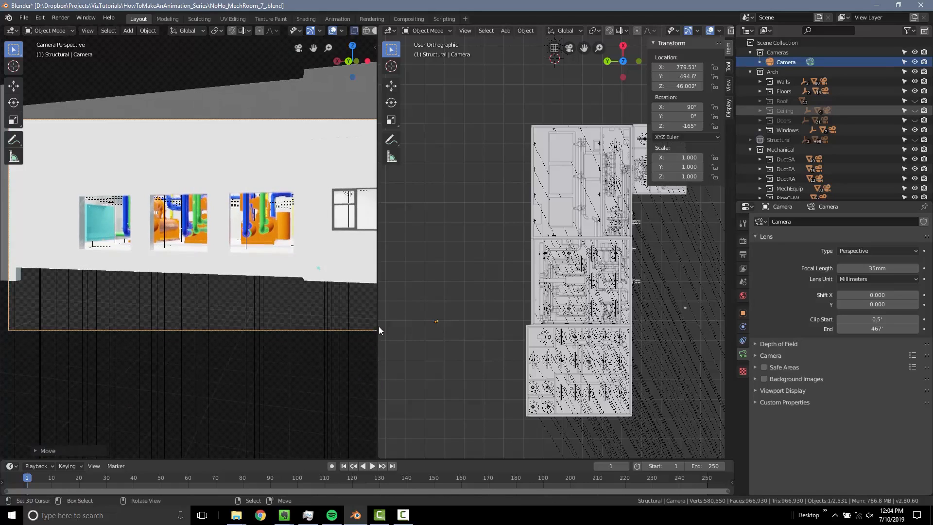
Place the 3D cursor just outside the building wall, between the camera and the mechanical room
{"action": "right_click", "coordinate": [513, 302], "text": "shift"}
{"action": "key", "text": "shift+a"}
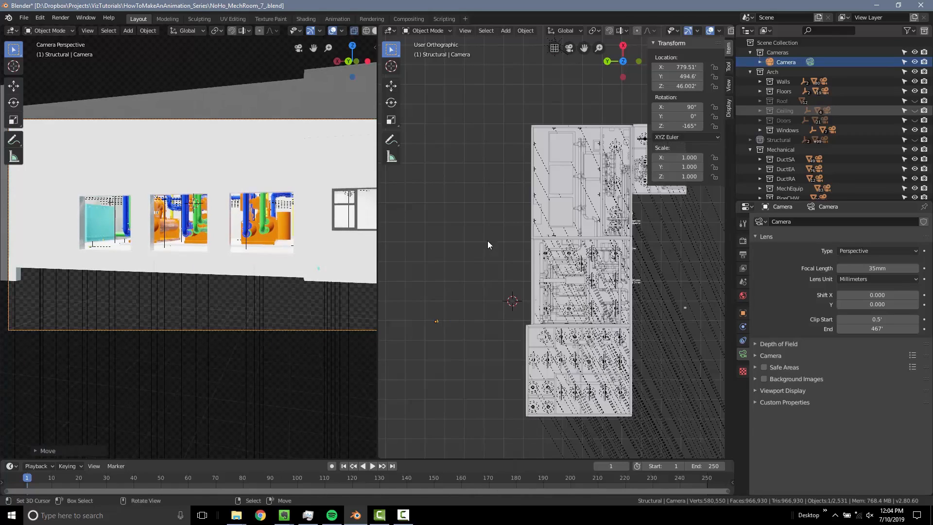
{"action": "key", "text": "shift+a"}
{"action": "mouse_move", "coordinate": [512, 289]}
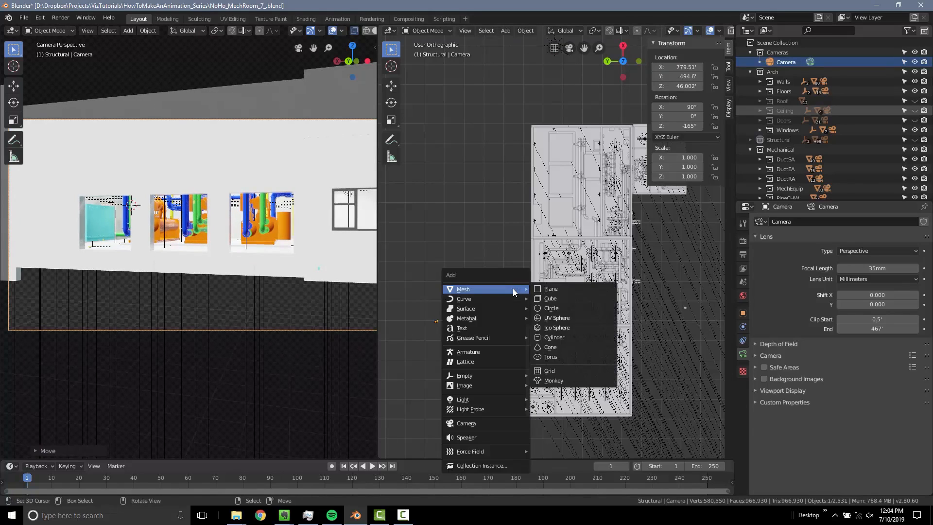
Collapse the expanded Arch and Mechanical collections, and create a new top-level collection named Ground
{"action": "left_click", "coordinate": [751, 72]}
{"action": "left_click", "coordinate": [750, 90]}
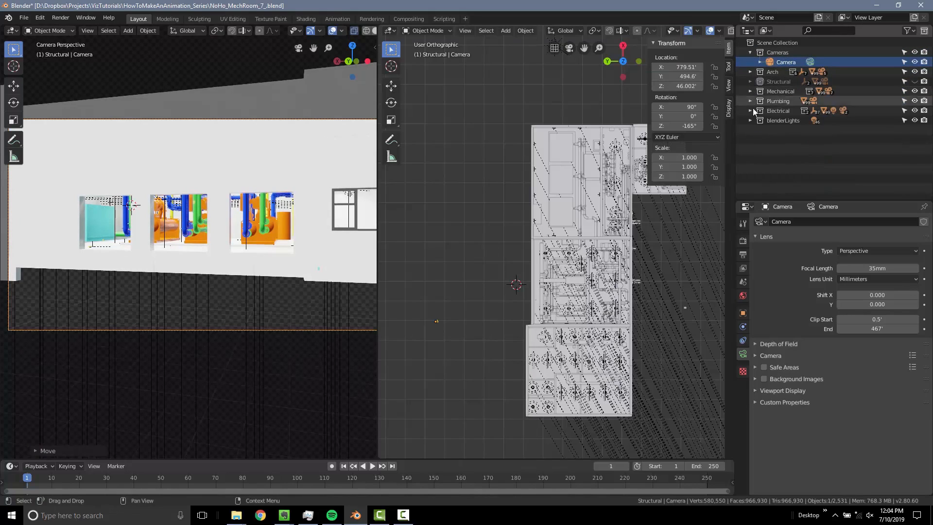
{"action": "right_click", "coordinate": [773, 45]}
{"action": "left_click", "coordinate": [772, 44]}
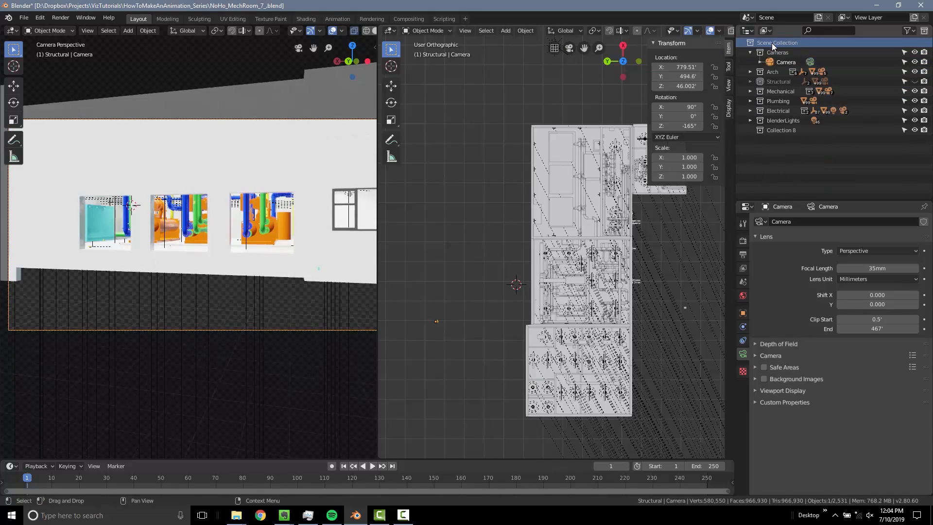
{"action": "left_click", "coordinate": [786, 125]}
{"action": "double_click", "coordinate": [788, 130]}
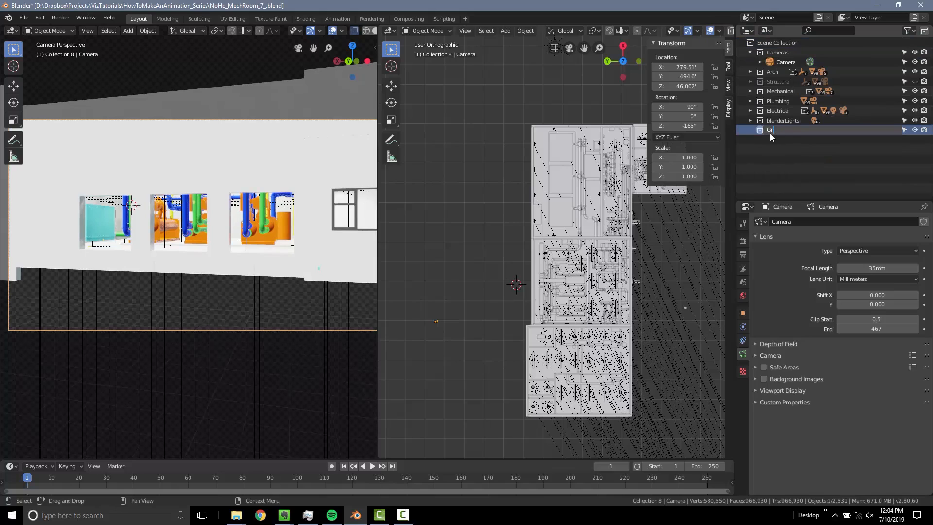
{"action": "type", "text": "Ground"}
{"action": "key", "text": "Return"}
Add a plane mesh at the 3D cursor in the Ground collection and enter Edit Mode on it
{"action": "key", "text": "shift+a"}
{"action": "mouse_move", "coordinate": [492, 240]}
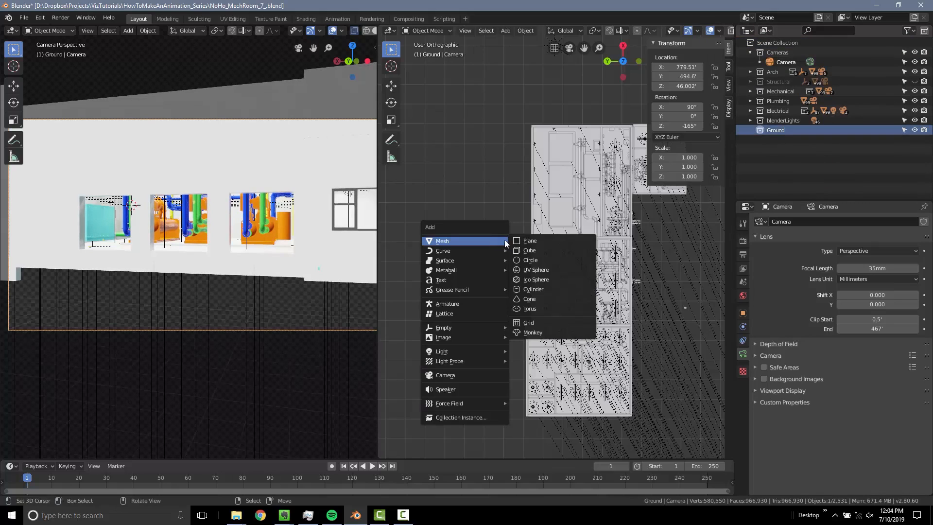
{"action": "left_click", "coordinate": [541, 239]}
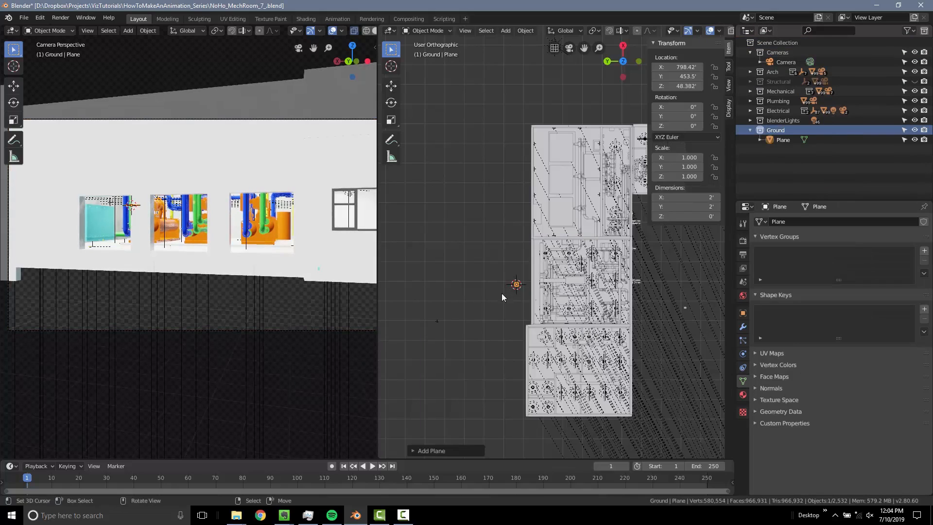
{"action": "key", "text": "Tab"}
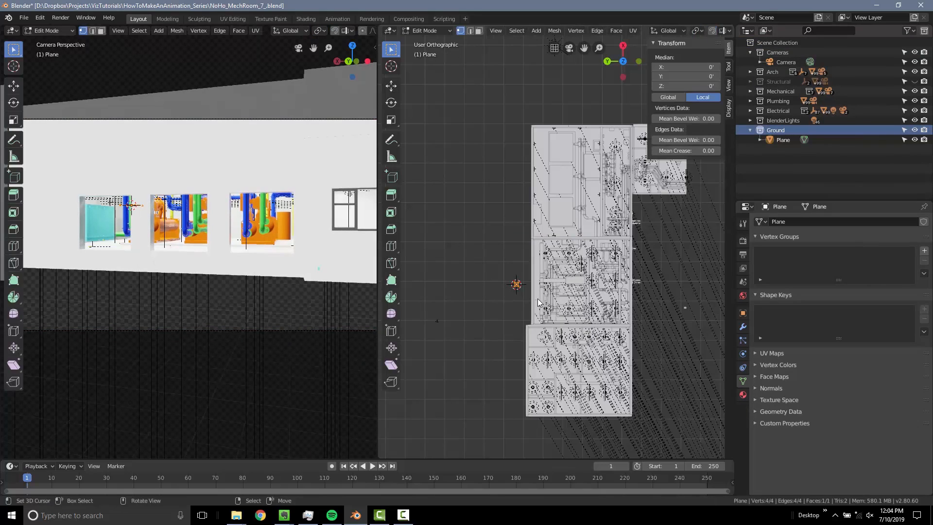
{"action": "key", "text": "KP_Decimal"}
{"action": "scroll", "coordinate": [530, 252], "scroll_direction": "down", "scroll_amount": 5}
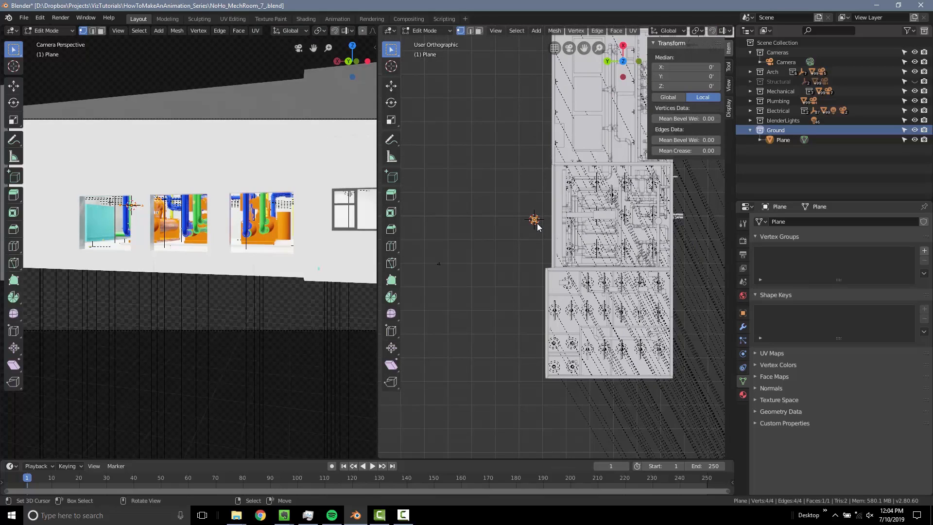
Scale the plane up to about 341' square so it extends beyond the building, and return to Object Mode
{"action": "key", "text": "s"}
{"action": "left_click", "coordinate": [557, 326]}
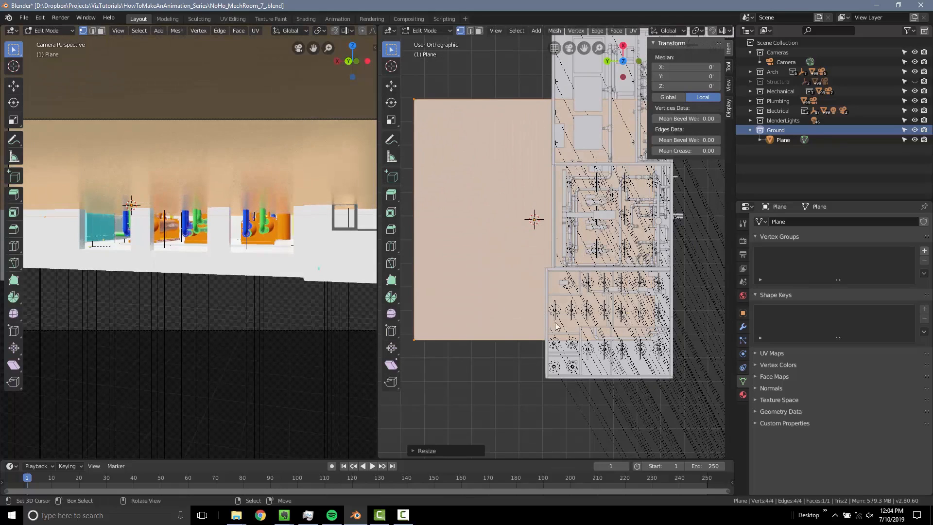
{"action": "key", "text": "s"}
{"action": "left_click", "coordinate": [627, 331]}
{"action": "key", "text": "Tab"}
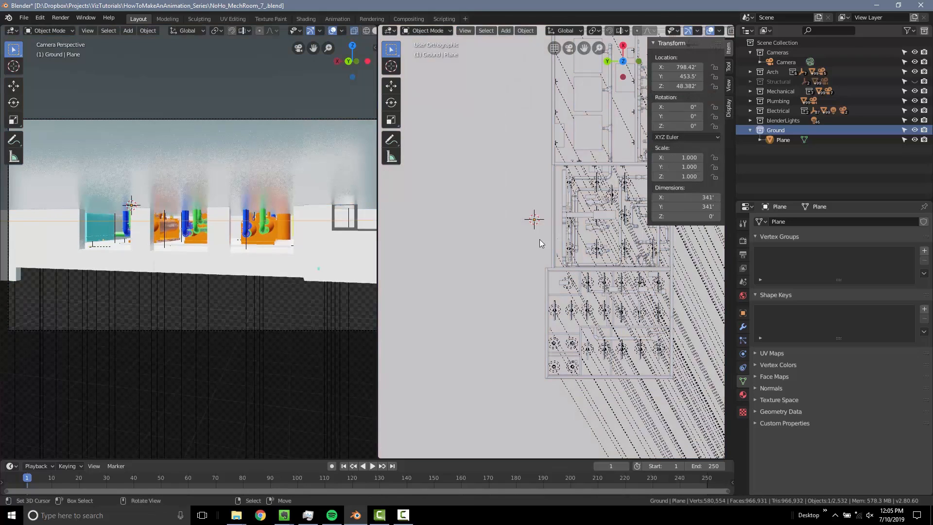
Lower the ground plane to about Z 39.602' and shift it horizontally so it surrounds the building on all sides
{"action": "key", "text": "g"}
{"action": "key", "text": "z"}
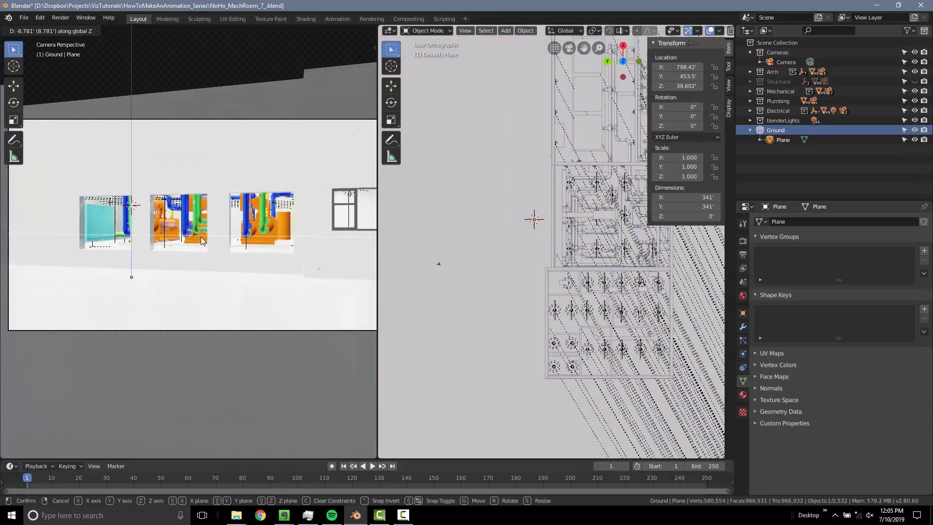
{"action": "left_click", "coordinate": [200, 239]}
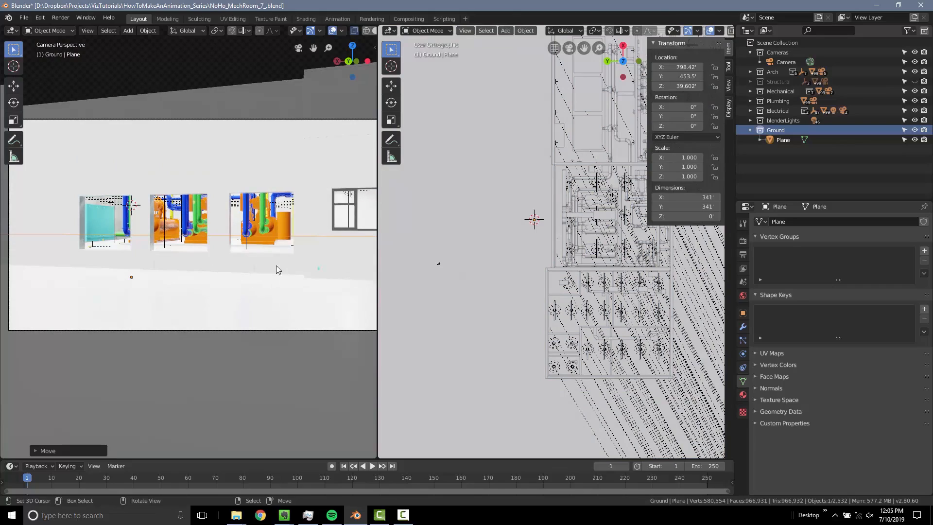
{"action": "middle_click_drag", "start_coordinate": [554, 92], "coordinate": [535, 221]}
{"action": "key", "text": "g"}
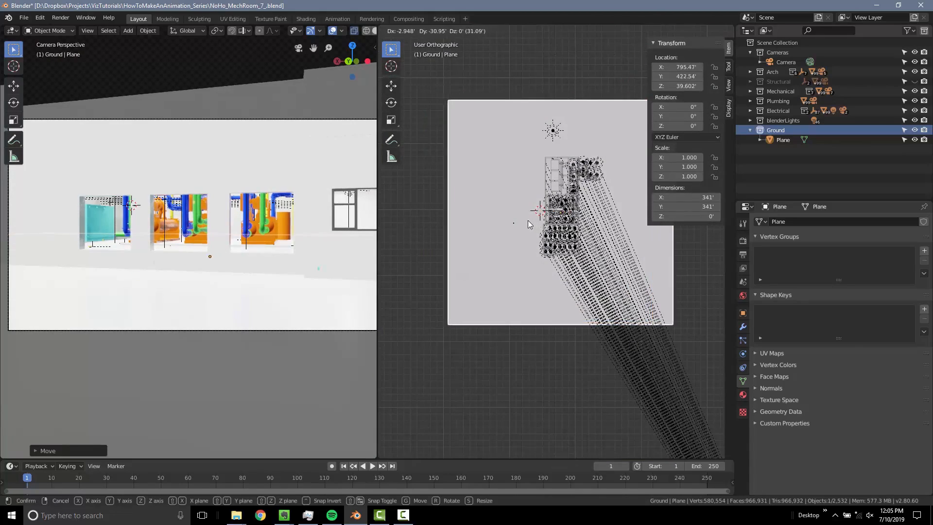
{"action": "left_click", "coordinate": [525, 223]}
Select the camera and make the Cameras collection active
{"action": "left_click", "coordinate": [279, 119]}
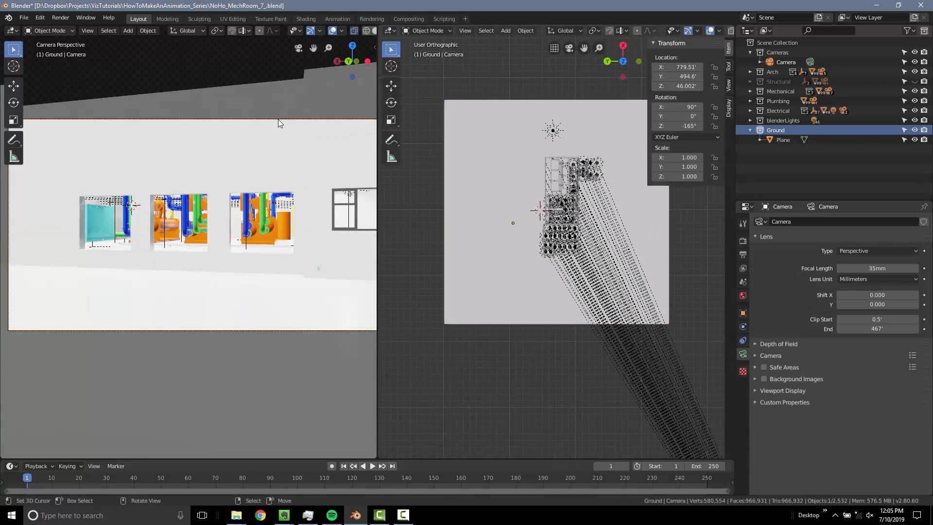
{"action": "scroll", "coordinate": [515, 229], "scroll_direction": "up", "scroll_amount": 4}
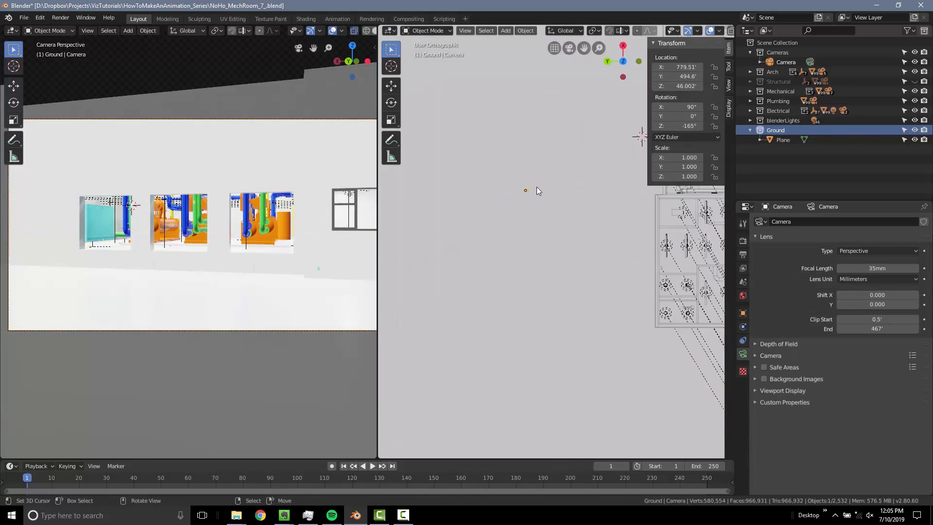
{"action": "scroll", "coordinate": [534, 194], "scroll_direction": "down", "scroll_amount": 2}
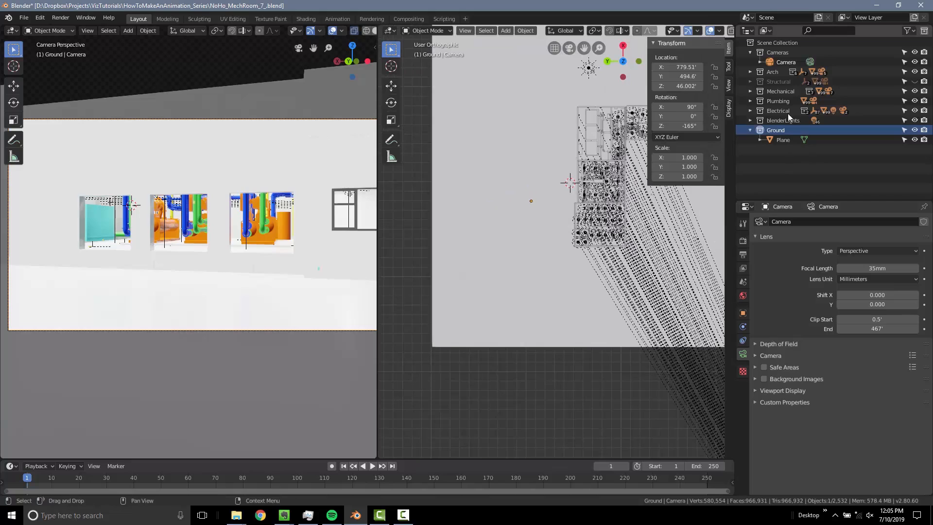
{"action": "left_click", "coordinate": [778, 52]}
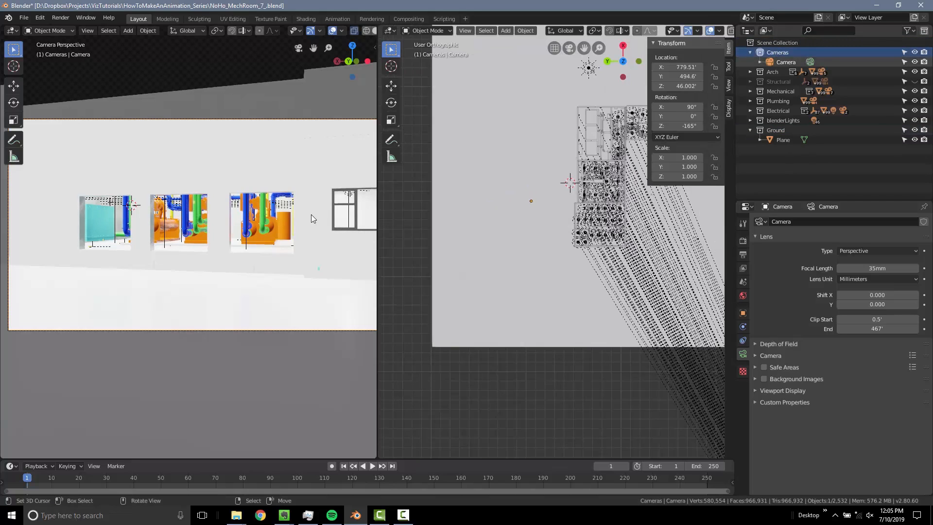
Enlarge the timeline area and show the scene's output settings with the Output and Dimensions sections expanded
{"action": "left_click_drag", "start_coordinate": [436, 459], "coordinate": [441, 415]}
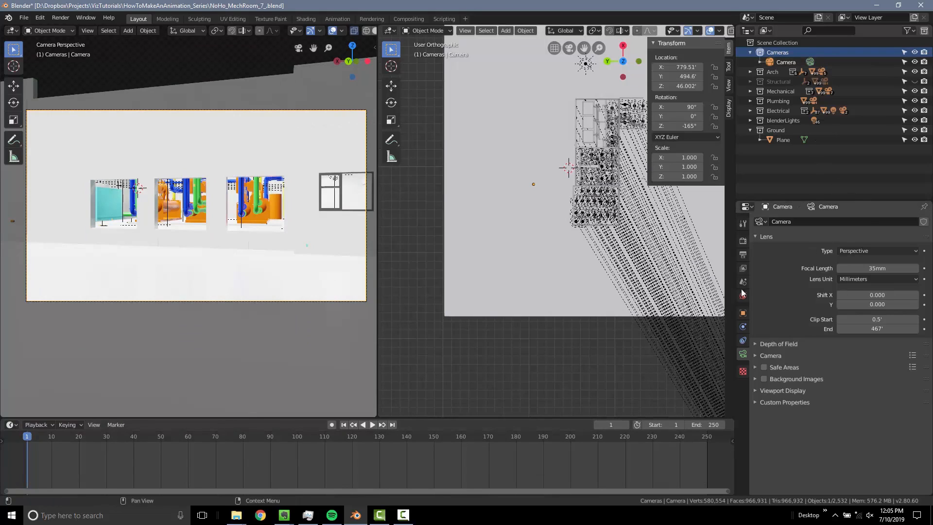
{"action": "left_click", "coordinate": [743, 241]}
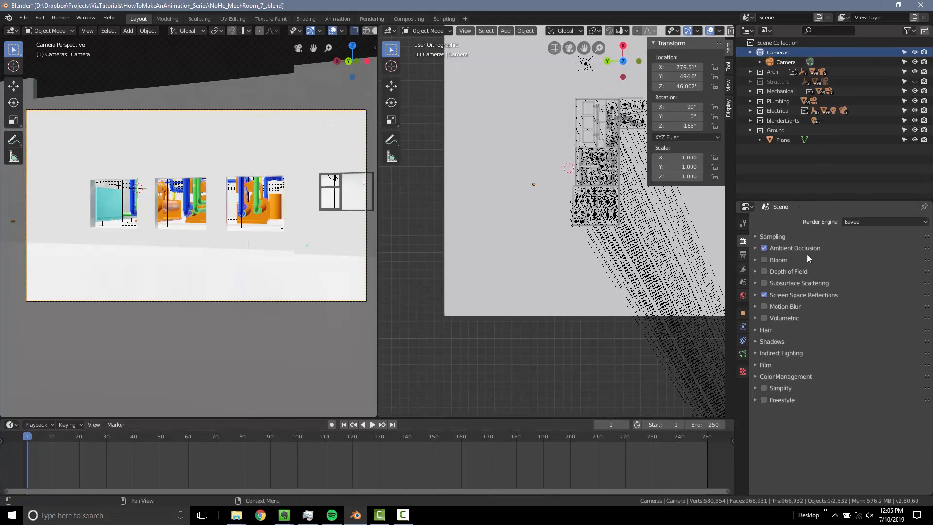
{"action": "left_click", "coordinate": [743, 255]}
{"action": "left_click", "coordinate": [774, 240]}
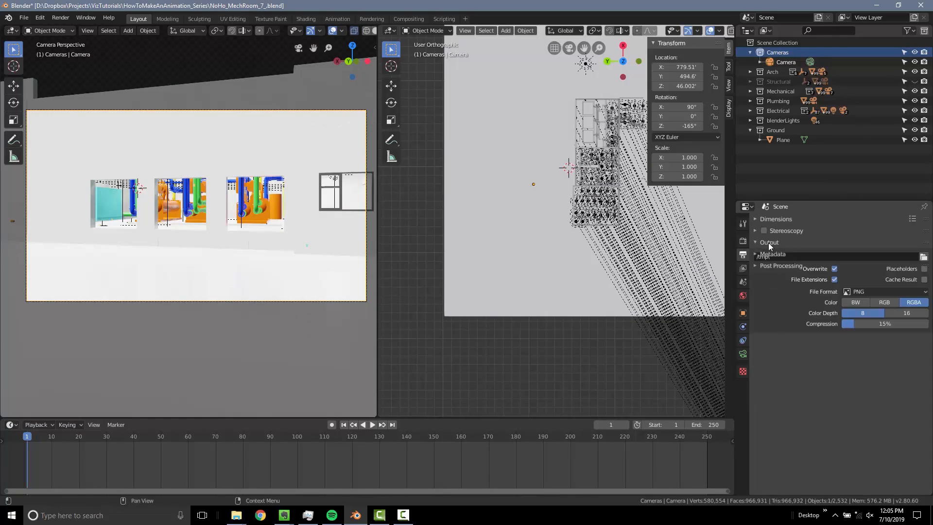
{"action": "left_click", "coordinate": [760, 219]}
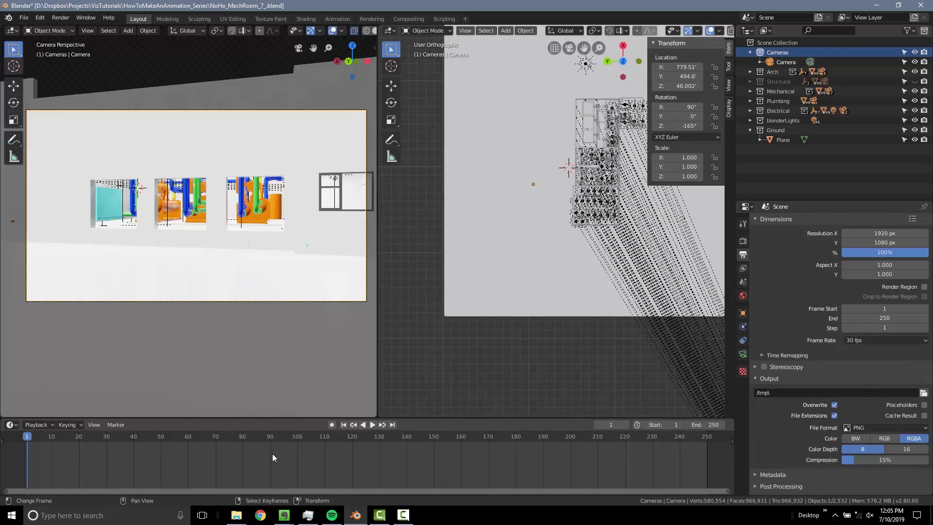
Scrub through the timeline, test its playback, and return to frame 1
{"action": "key", "text": "space"}
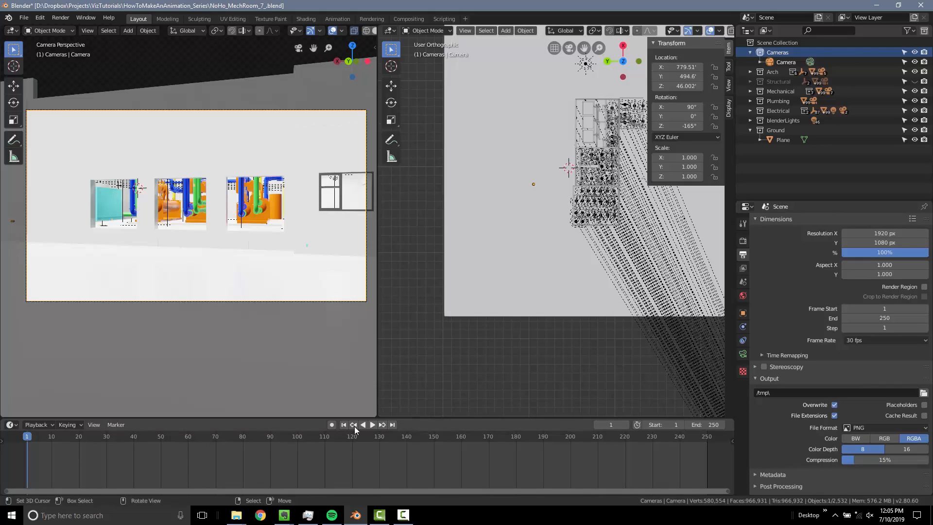
{"action": "left_click_drag", "start_coordinate": [436, 466], "coordinate": [45, 451]}
{"action": "key", "text": "space"}
{"action": "key", "text": "space"}
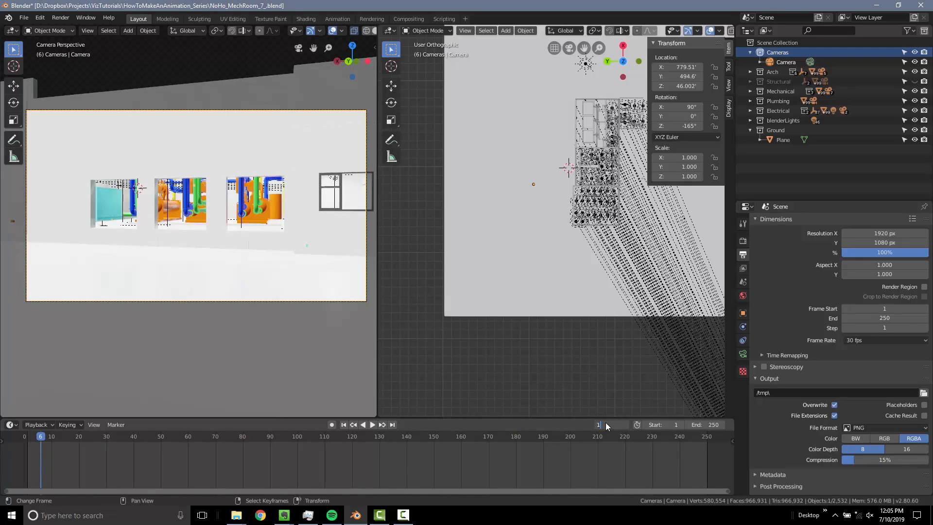
{"action": "key", "text": "Return"}
Set the animation's end frame to 1000 and fit the timeline to the full frame range
{"action": "left_click", "coordinate": [707, 427]}
{"action": "type", "text": "100"}
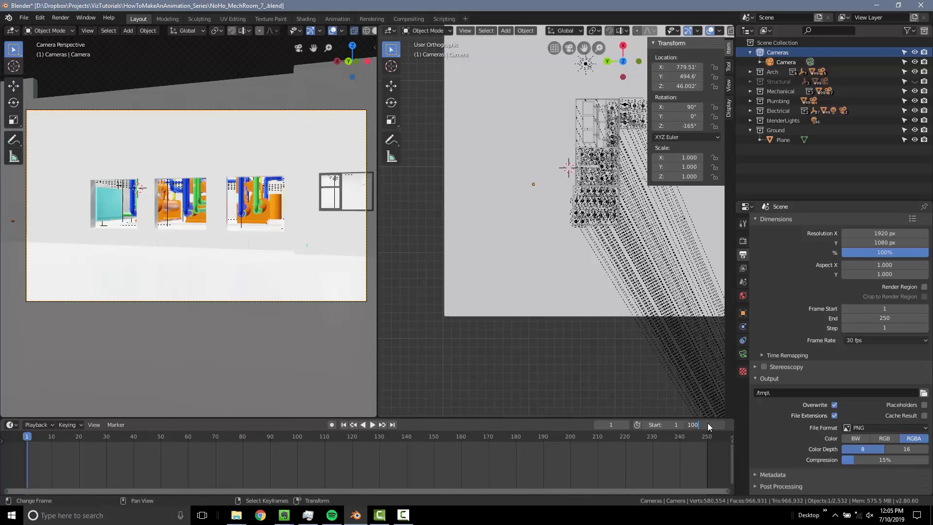
{"action": "type", "text": "0"}
{"action": "key", "text": "Return"}
{"action": "scroll", "coordinate": [510, 452], "scroll_direction": "down", "scroll_amount": 5}
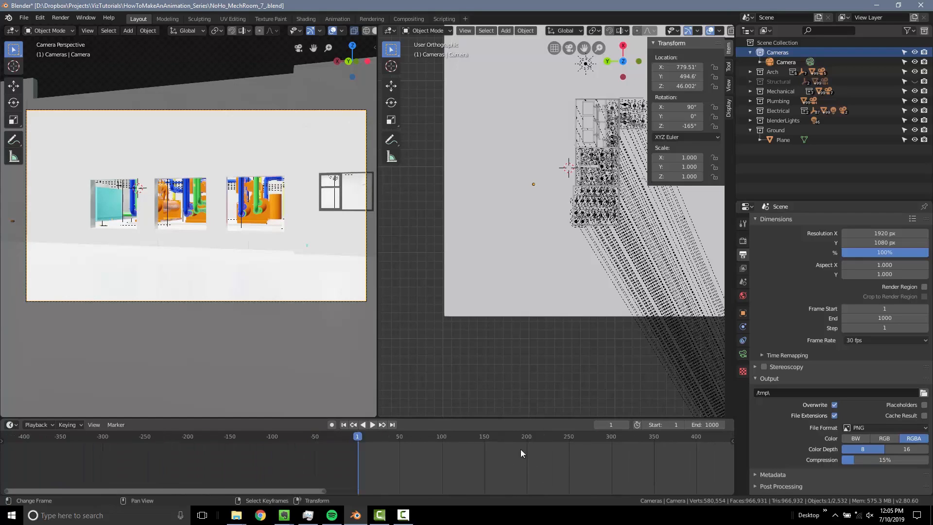
{"action": "scroll", "coordinate": [522, 459], "scroll_direction": "down", "scroll_amount": 4}
{"action": "middle_click_drag", "start_coordinate": [524, 468], "coordinate": [335, 477]}
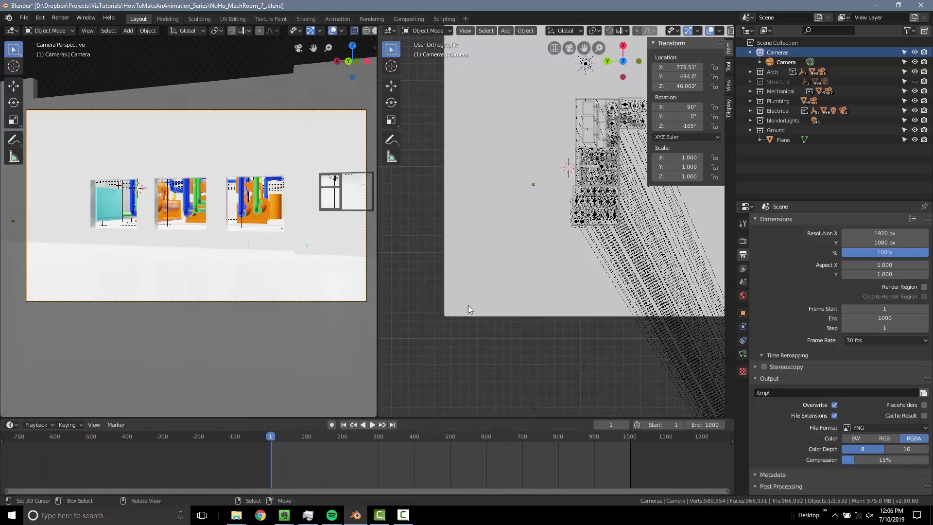
Insert a LocRot keyframe for the camera at frame 1
{"action": "scroll", "coordinate": [547, 199], "scroll_direction": "up", "scroll_amount": 3}
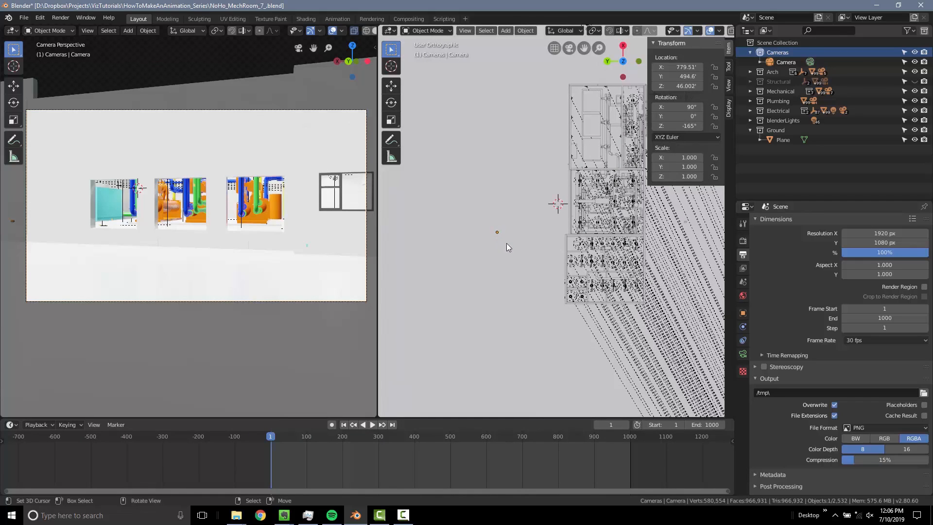
{"action": "key", "text": "i"}
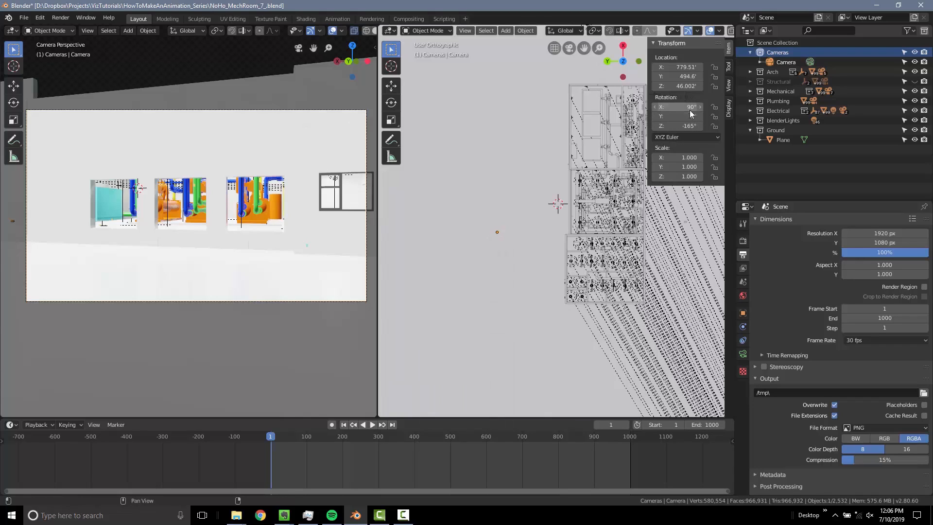
{"action": "key", "text": "i"}
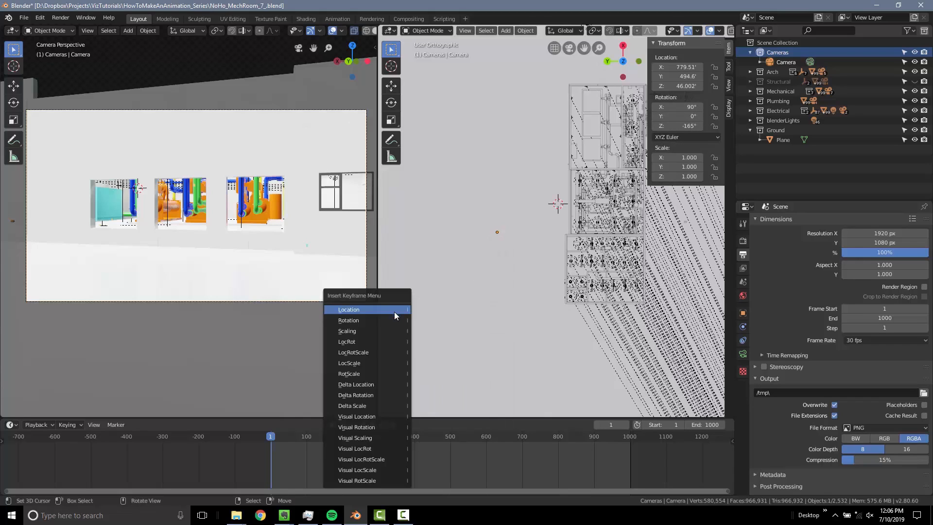
{"action": "left_click", "coordinate": [375, 340]}
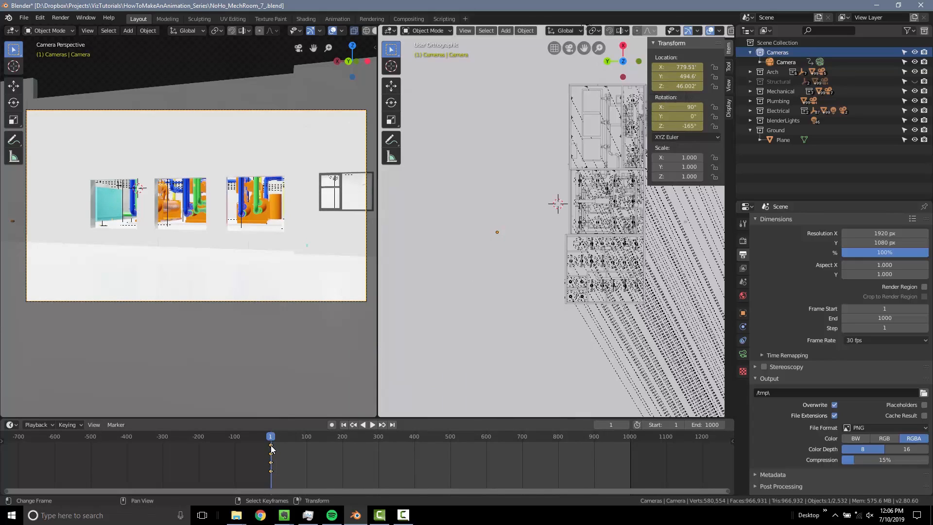
Move the camera's keyframes in the timeline from frame 1 to frame 10
{"action": "left_click_drag", "start_coordinate": [275, 446], "coordinate": [465, 456]}
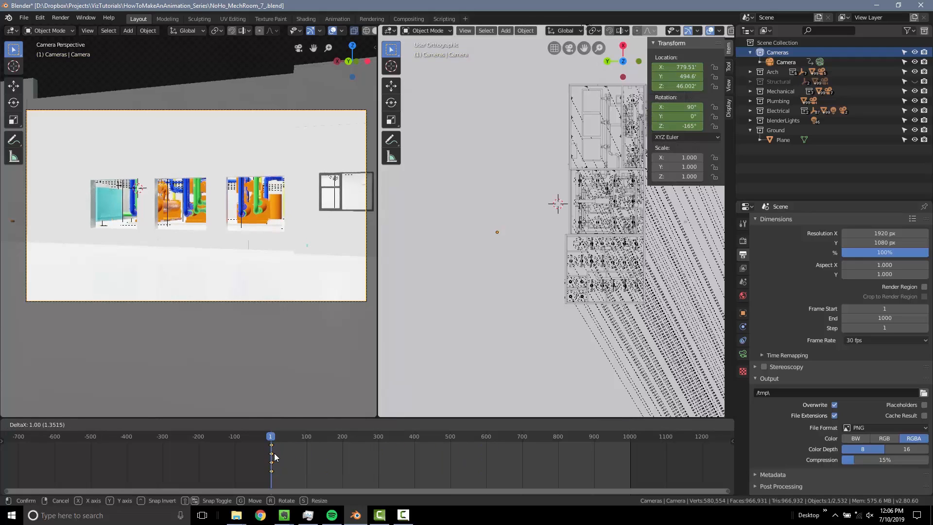
{"action": "right_click", "coordinate": [273, 453]}
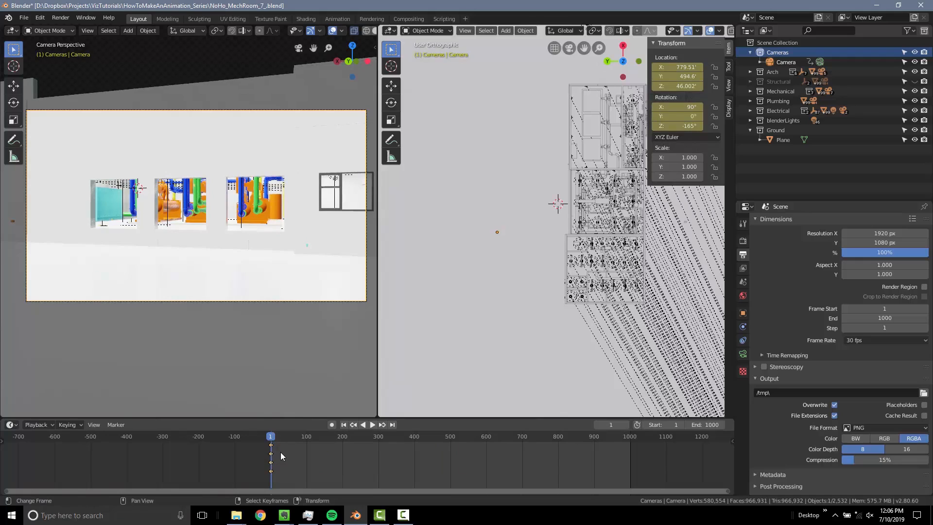
{"action": "key", "text": "g"}
{"action": "left_click", "coordinate": [294, 457]}
{"action": "scroll", "coordinate": [309, 463], "scroll_direction": "up", "scroll_amount": 9}
{"action": "middle_click_drag", "start_coordinate": [321, 465], "coordinate": [422, 465]}
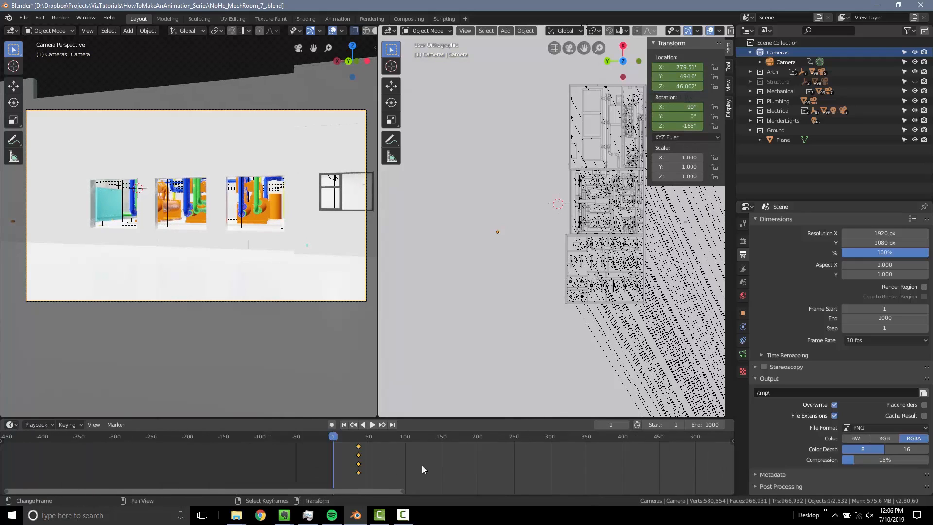
{"action": "scroll", "coordinate": [384, 460], "scroll_direction": "up", "scroll_amount": 8}
{"action": "key", "text": "g"}
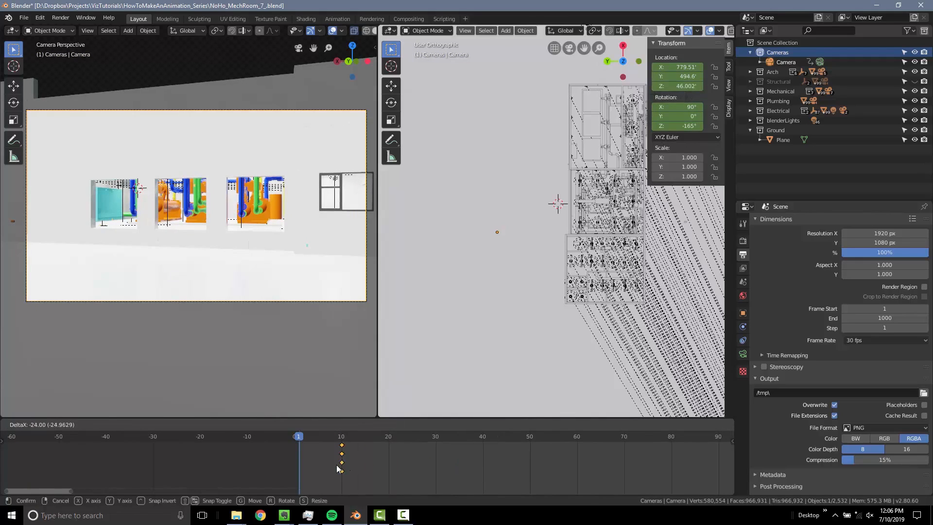
{"action": "left_click", "coordinate": [346, 465]}
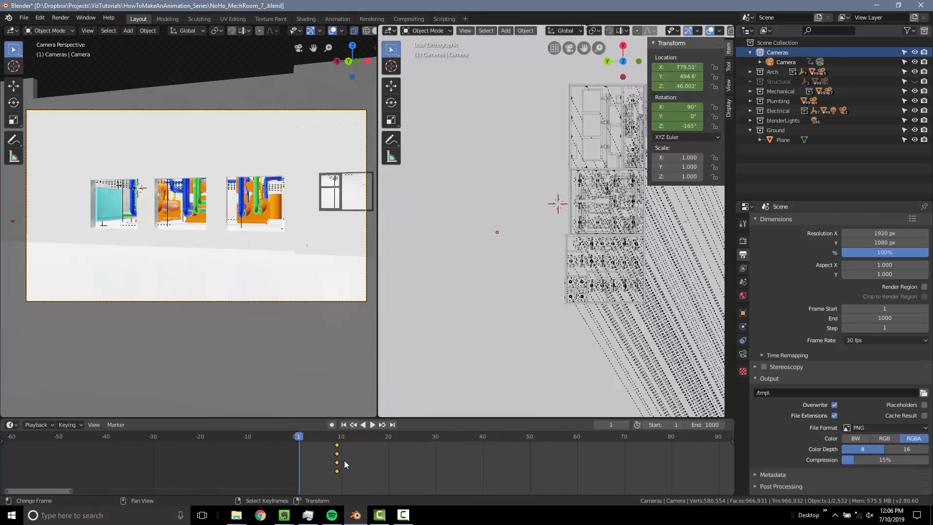
{"action": "key", "text": "g"}
{"action": "left_click", "coordinate": [345, 463]}
Play back the timeline briefly and place the playhead at frame 90
{"action": "key", "text": "space"}
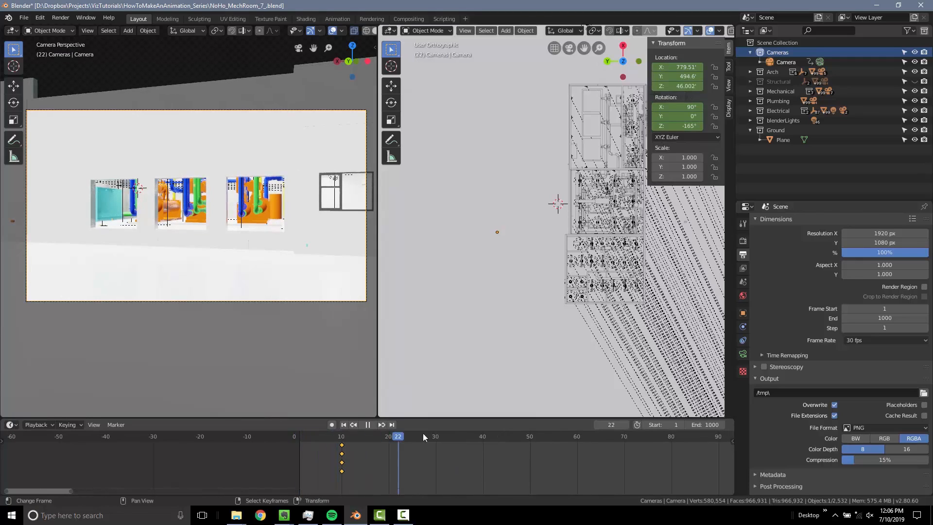
{"action": "left_click_drag", "start_coordinate": [644, 444], "coordinate": [588, 442]}
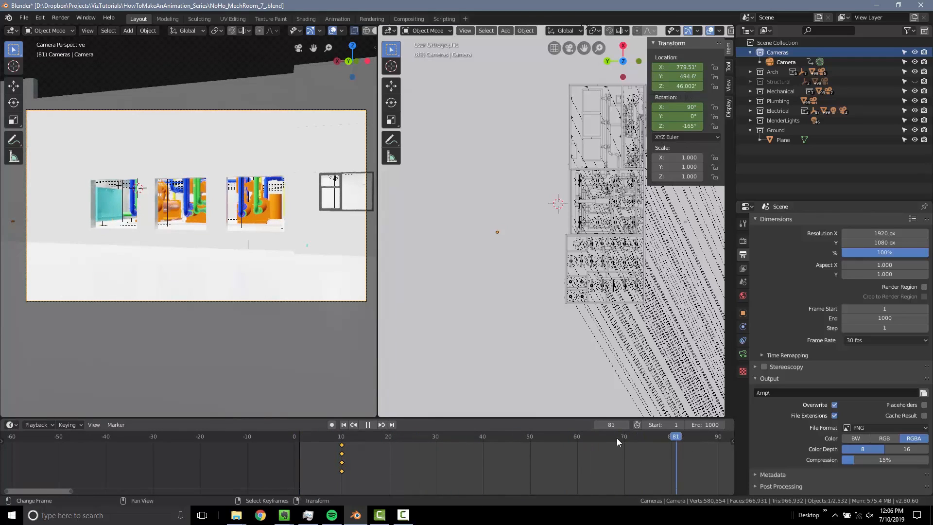
{"action": "key", "text": "space"}
{"action": "scroll", "coordinate": [615, 452], "scroll_direction": "down", "scroll_amount": 5}
{"action": "middle_click_drag", "start_coordinate": [650, 464], "coordinate": [585, 465]}
{"action": "scroll", "coordinate": [585, 469], "scroll_direction": "up", "scroll_amount": 2}
{"action": "left_click", "coordinate": [642, 445]}
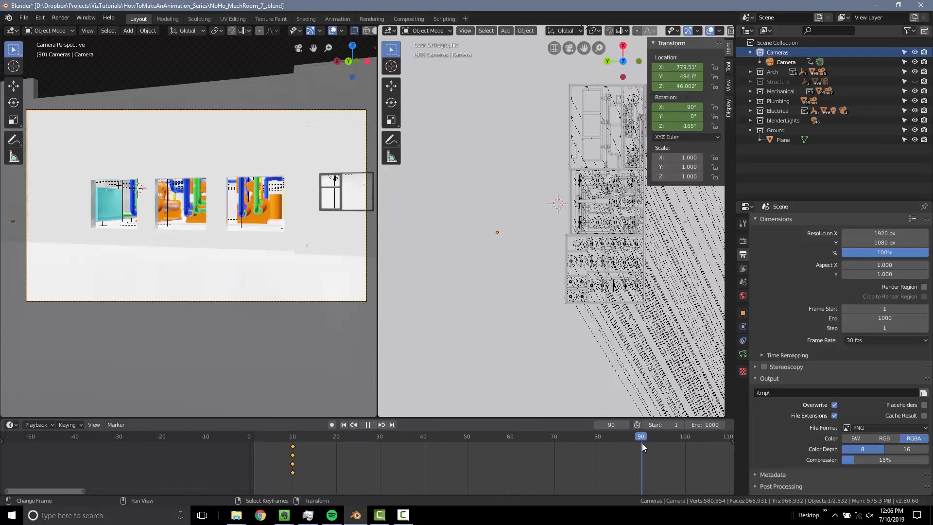
Move the camera into the mechanical room to about X 788.82', Y 424.99' and insert a LocRot keyframe at frame 90
{"action": "scroll", "coordinate": [541, 223], "scroll_direction": "up", "scroll_amount": 4}
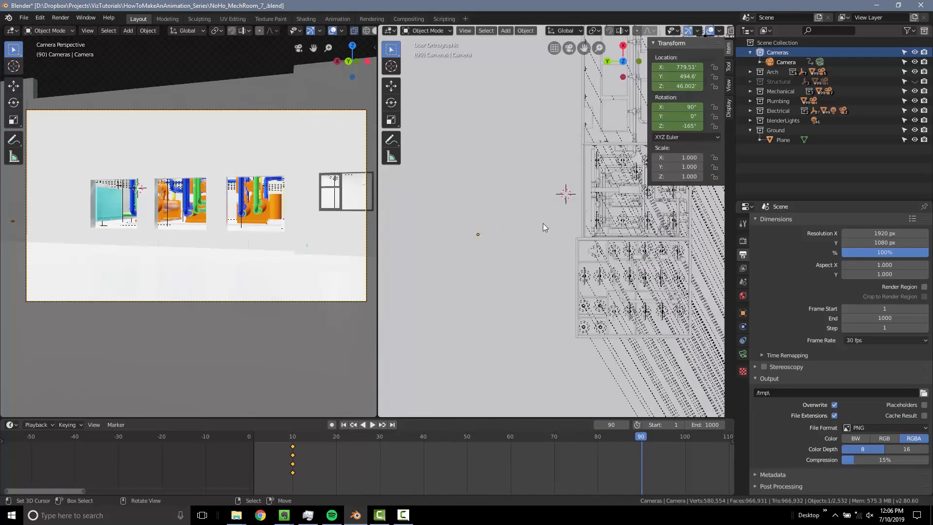
{"action": "key", "text": "g"}
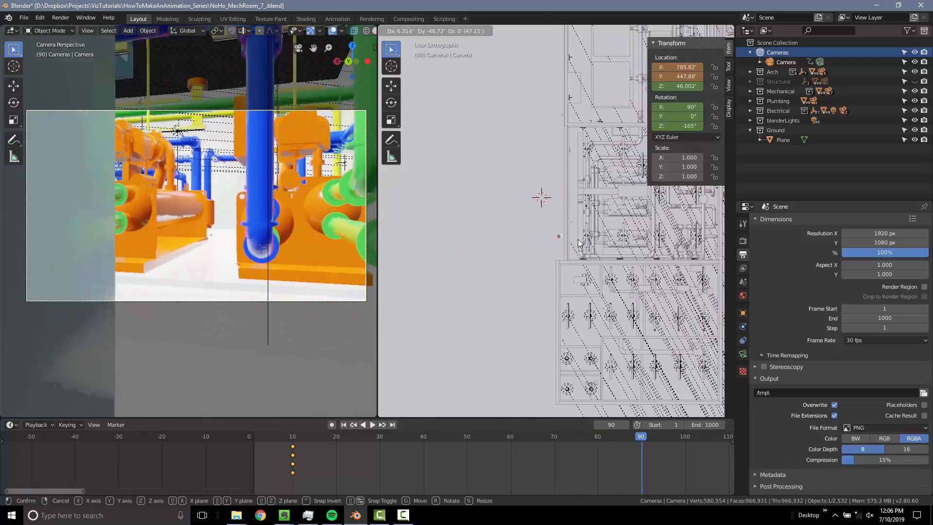
{"action": "left_click", "coordinate": [576, 236]}
{"action": "key", "text": "g"}
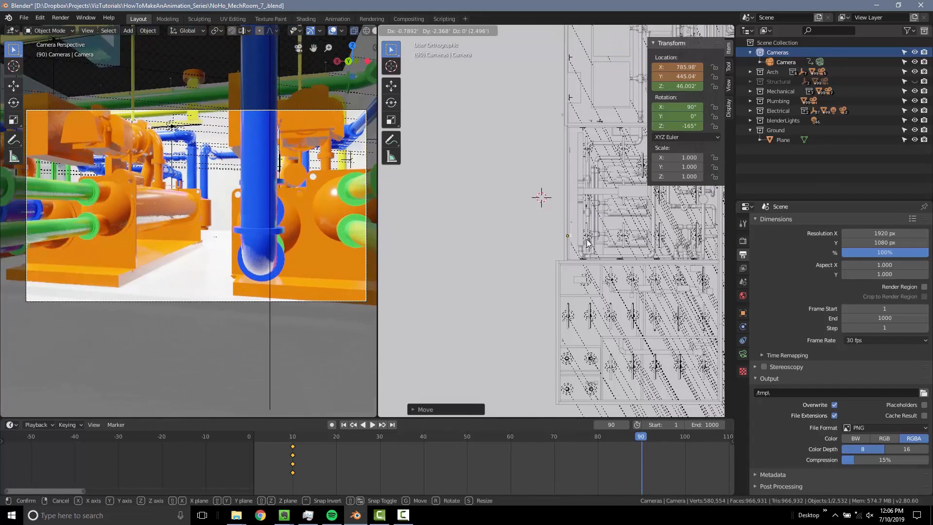
{"action": "left_click", "coordinate": [649, 234]}
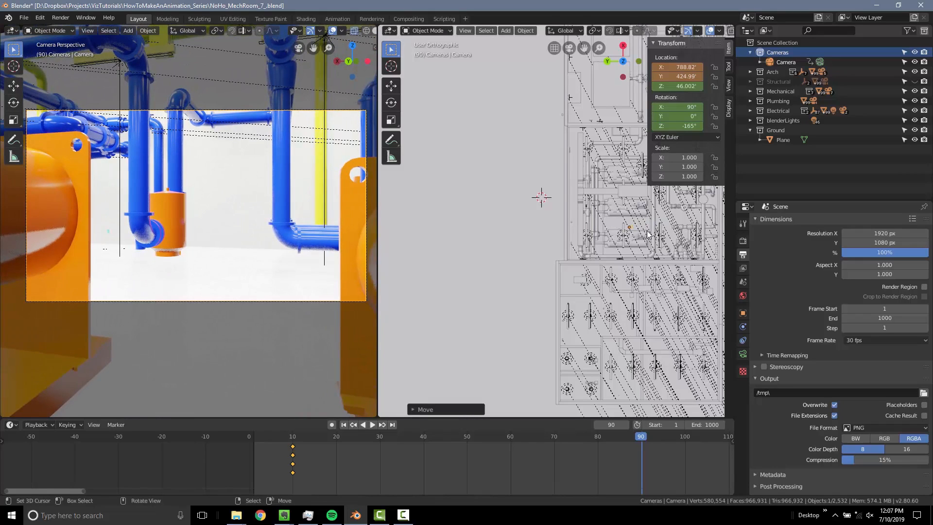
{"action": "key", "text": "i"}
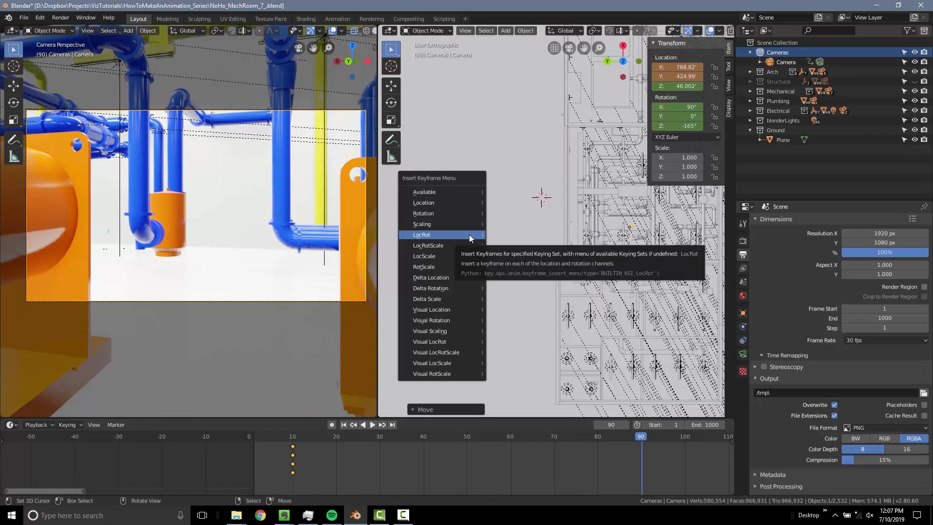
{"action": "left_click", "coordinate": [470, 236]}
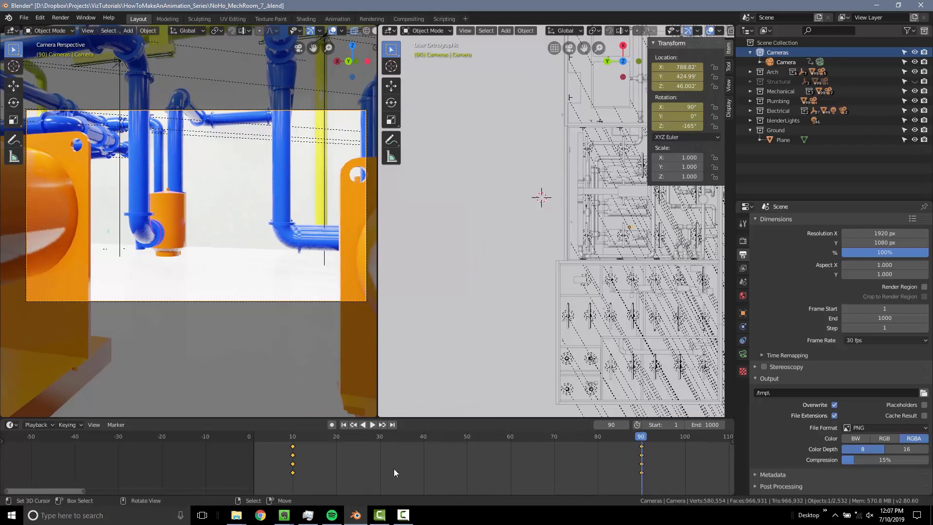
Play and scrub the camera move between frames 10 and 90 to check its path past the equipment
{"action": "key", "text": "shift+Left"}
{"action": "key", "text": "space"}
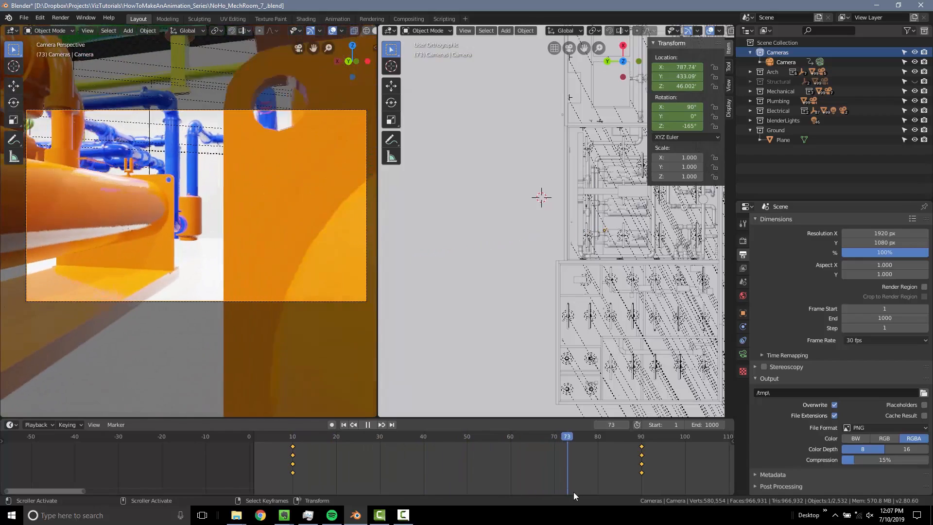
{"action": "left_click_drag", "start_coordinate": [657, 435], "coordinate": [572, 454]}
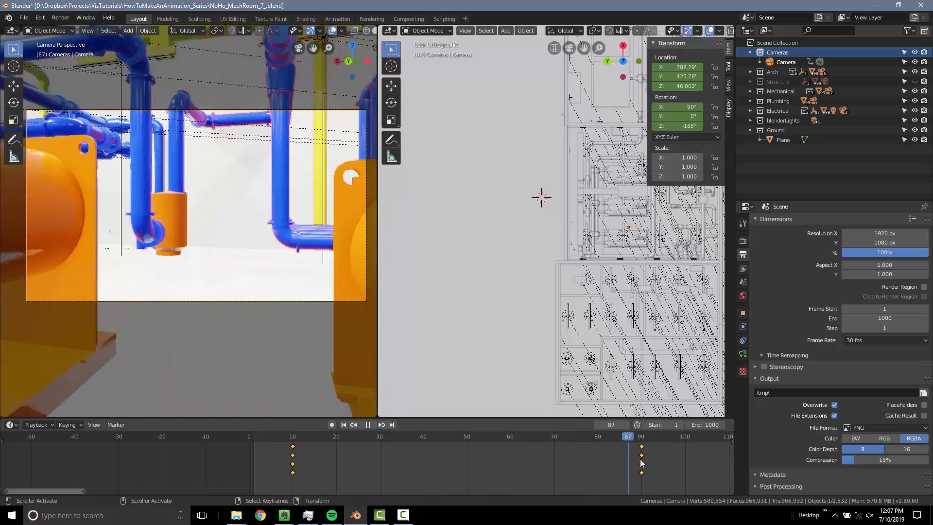
{"action": "key", "text": "space"}
Shift the camera slightly sideways to about X 789.41', Y 425.14', Z 46.031' and replace its LocRot keyframe at frame 90
{"action": "key", "text": "g"}
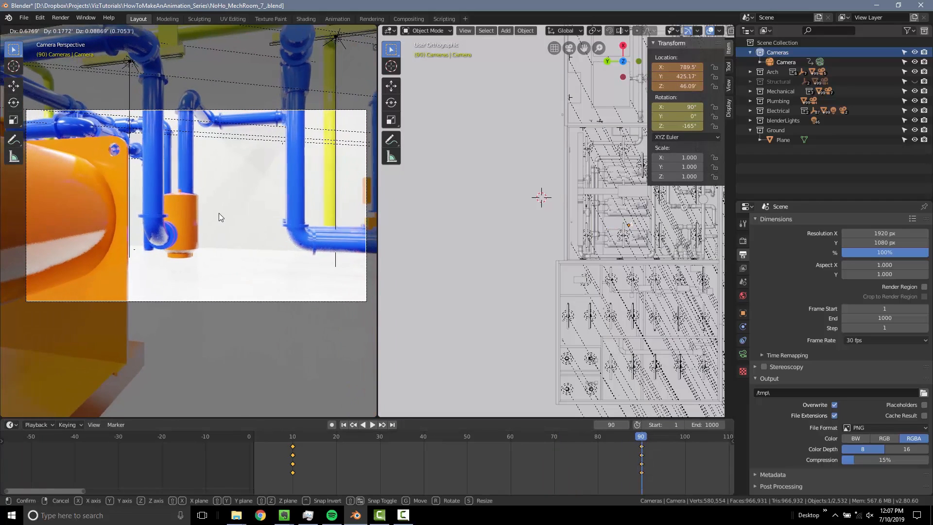
{"action": "left_click", "coordinate": [240, 233]}
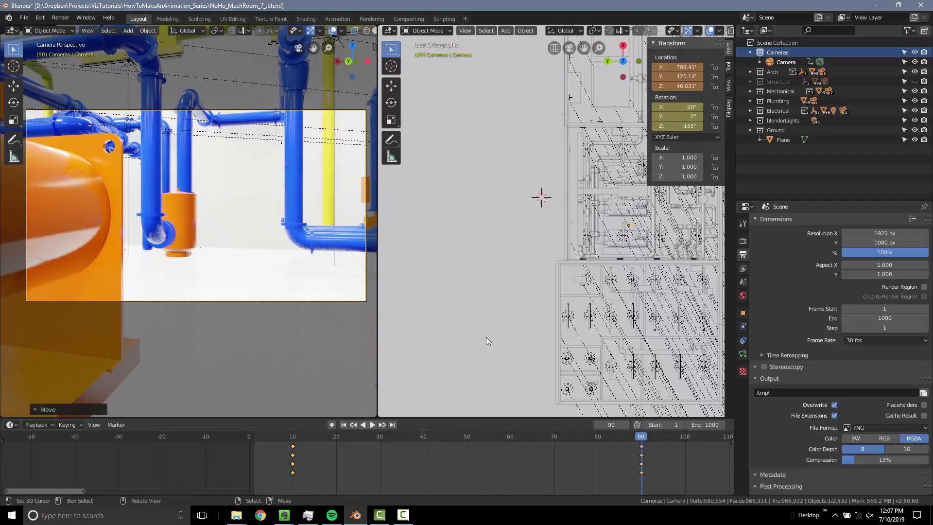
{"action": "key", "text": "i"}
{"action": "left_click", "coordinate": [450, 243]}
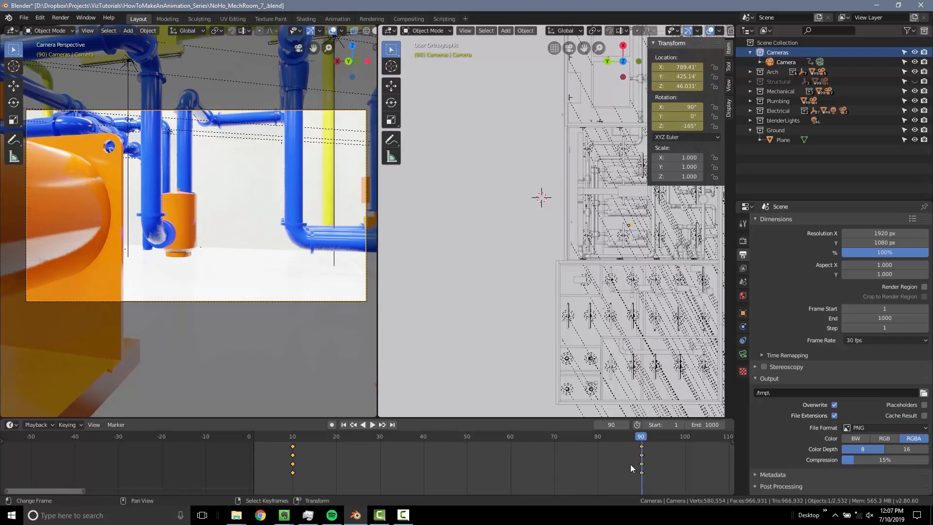
Scrub and play back the adjusted camera move from its first keyframe to check the motion and playback frame rate
{"action": "left_click_drag", "start_coordinate": [634, 465], "coordinate": [679, 461]}
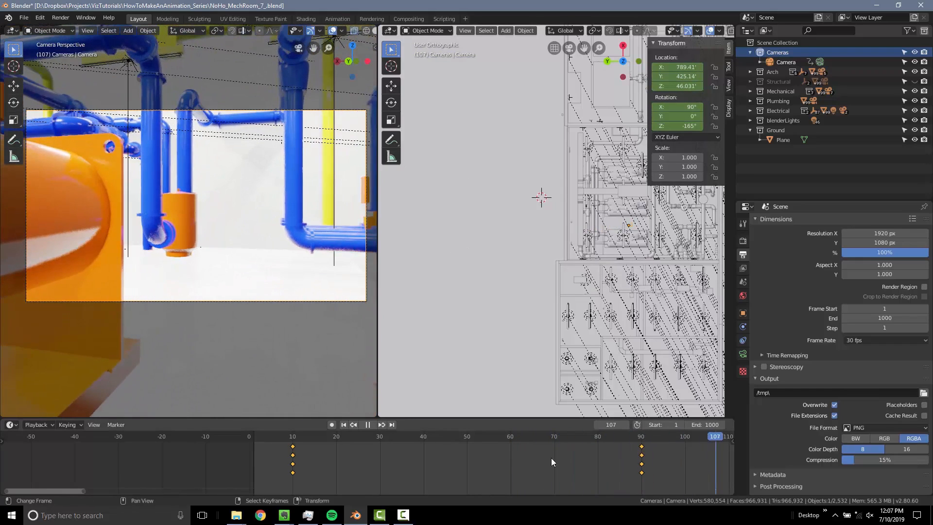
{"action": "left_click_drag", "start_coordinate": [551, 458], "coordinate": [445, 463]}
{"action": "scroll", "coordinate": [446, 463], "scroll_direction": "down", "scroll_amount": 7}
{"action": "middle_click_drag", "start_coordinate": [380, 456], "coordinate": [278, 461]}
{"action": "left_click_drag", "start_coordinate": [285, 462], "coordinate": [255, 466]}
{"action": "key", "text": "space"}
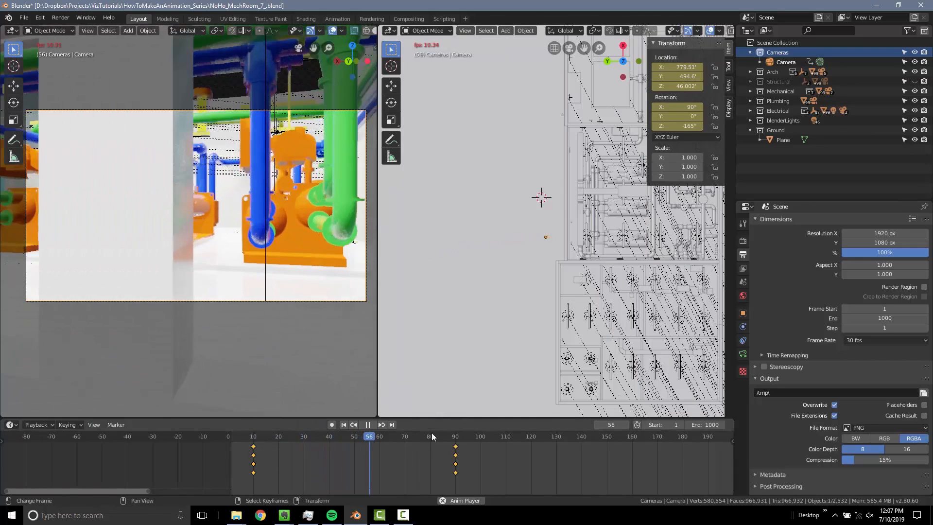
{"action": "key", "text": "space"}
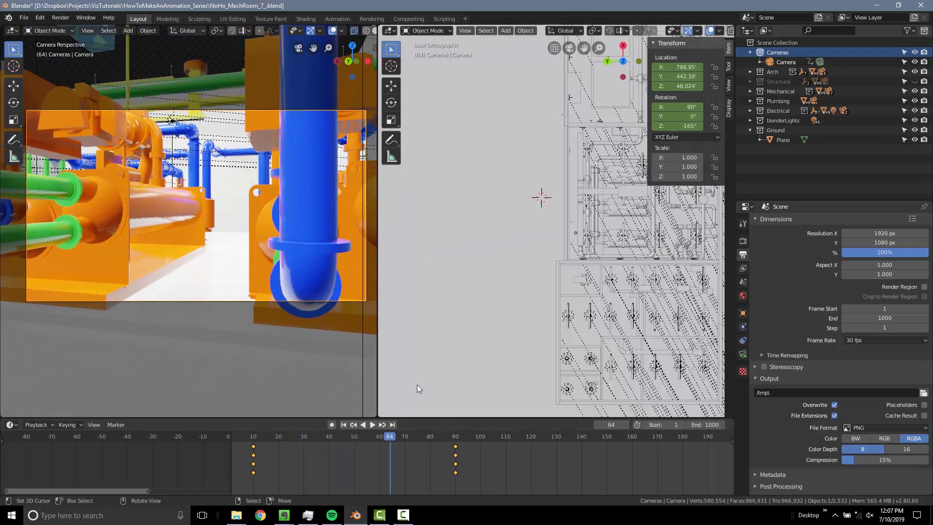
{"action": "left_click", "coordinate": [266, 476]}
{"action": "key", "text": "space"}
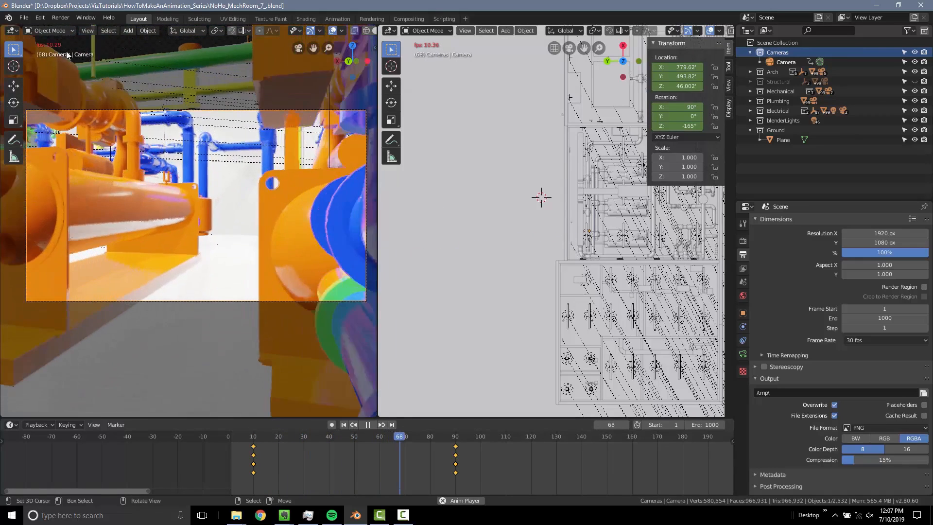
{"action": "key", "text": "space"}
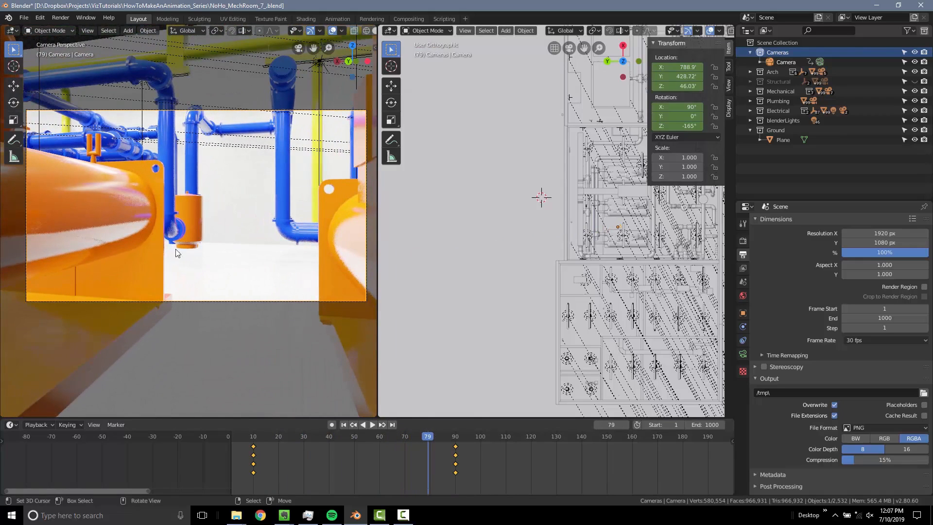
With the camera selected, switch the camera view to Solid shading and play the animation from frame 10 to check its real-time speed
{"action": "left_click", "coordinate": [167, 202]}
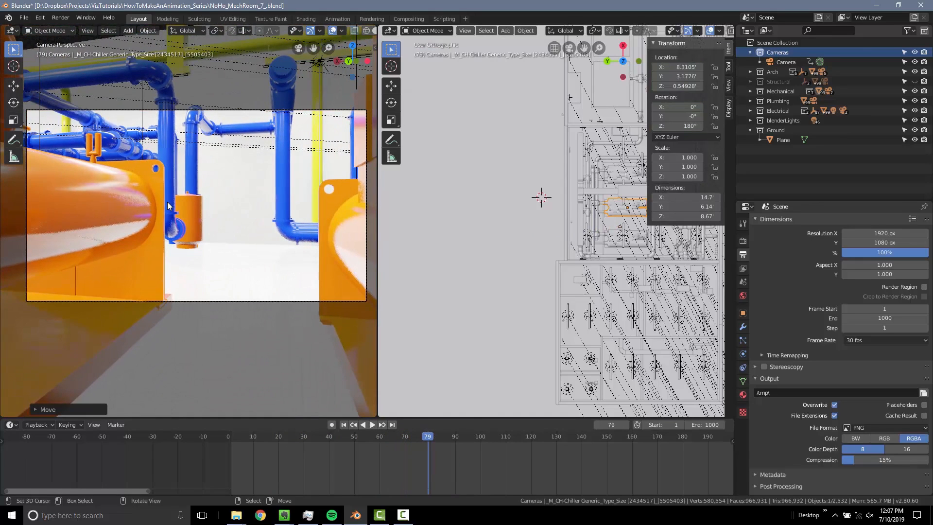
{"action": "left_click", "coordinate": [281, 300]}
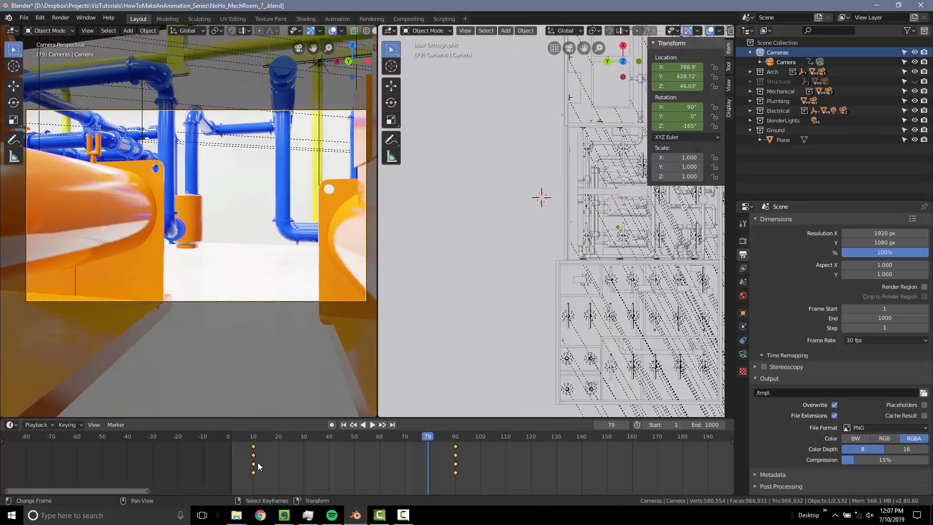
{"action": "key", "text": "Down"}
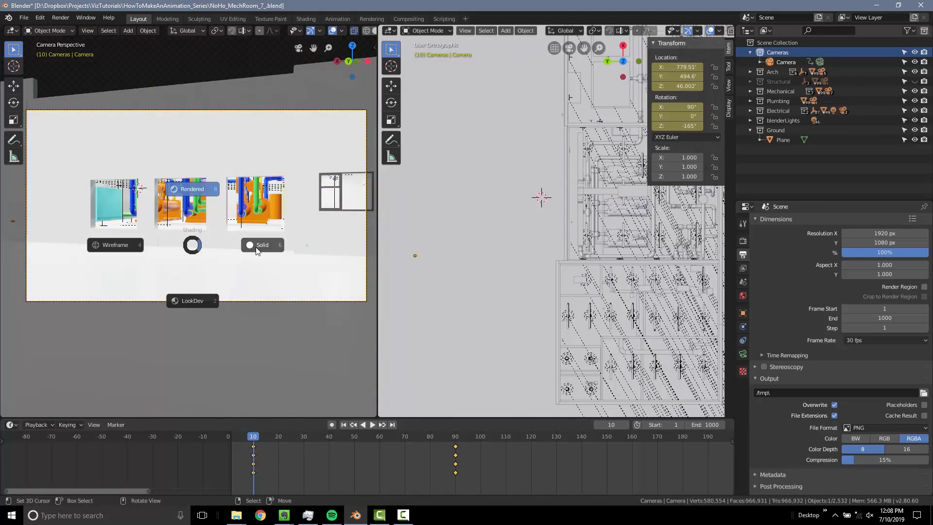
{"action": "left_click", "coordinate": [257, 247]}
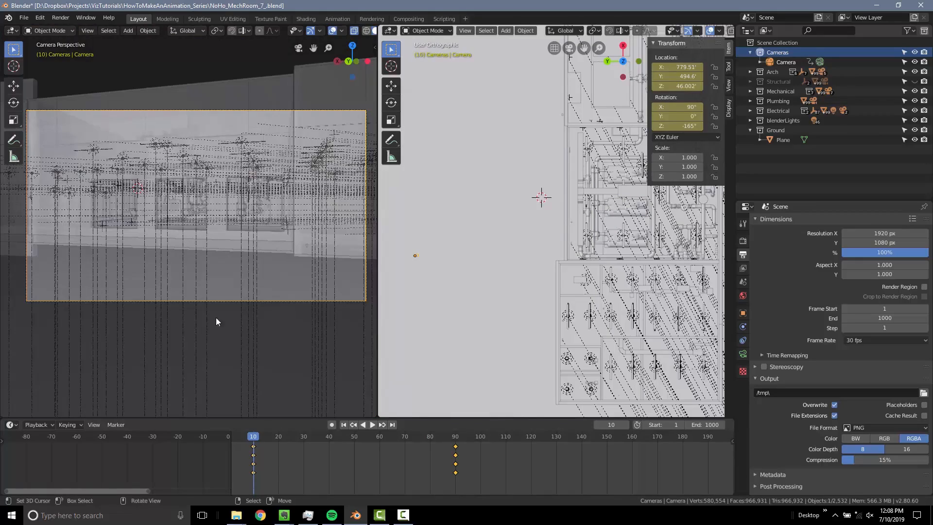
{"action": "key", "text": "space"}
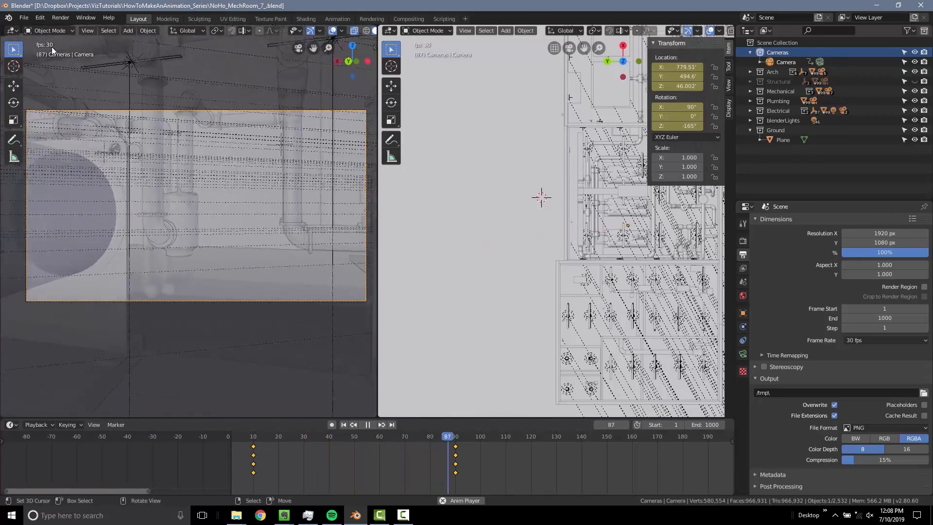
{"action": "key", "text": "space"}
{"action": "left_click", "coordinate": [251, 473]}
{"action": "key", "text": "space"}
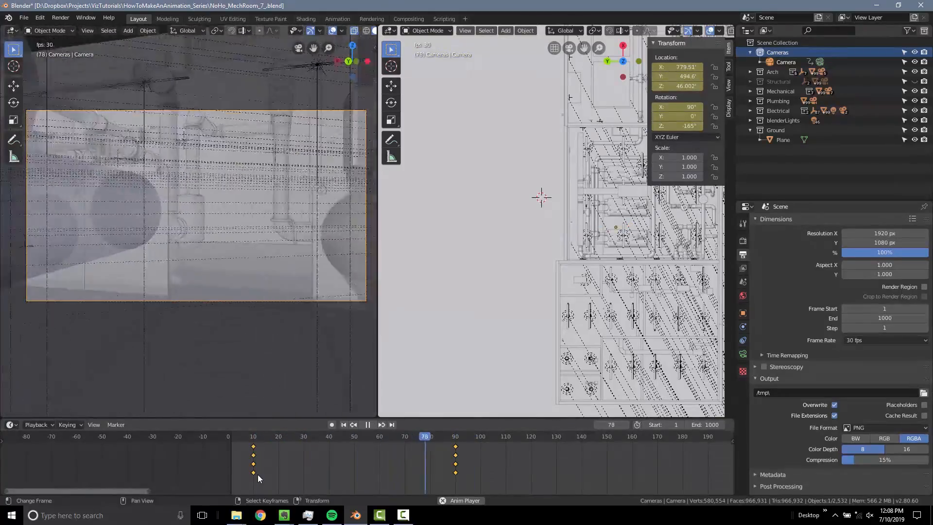
{"action": "left_click", "coordinate": [258, 474]}
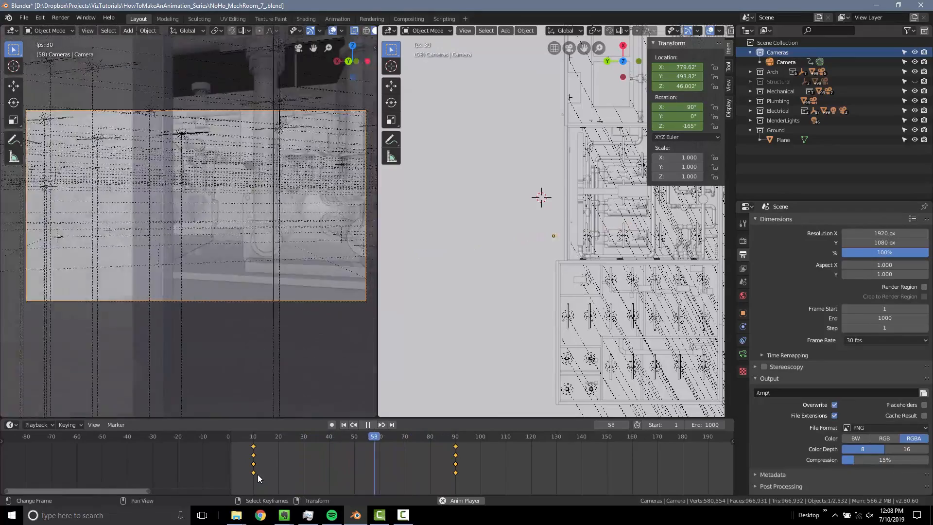
{"action": "key", "text": "space"}
Place the playhead at frame 140 and switch the camera view back to Rendered shading
{"action": "left_click_drag", "start_coordinate": [473, 484], "coordinate": [582, 471]}
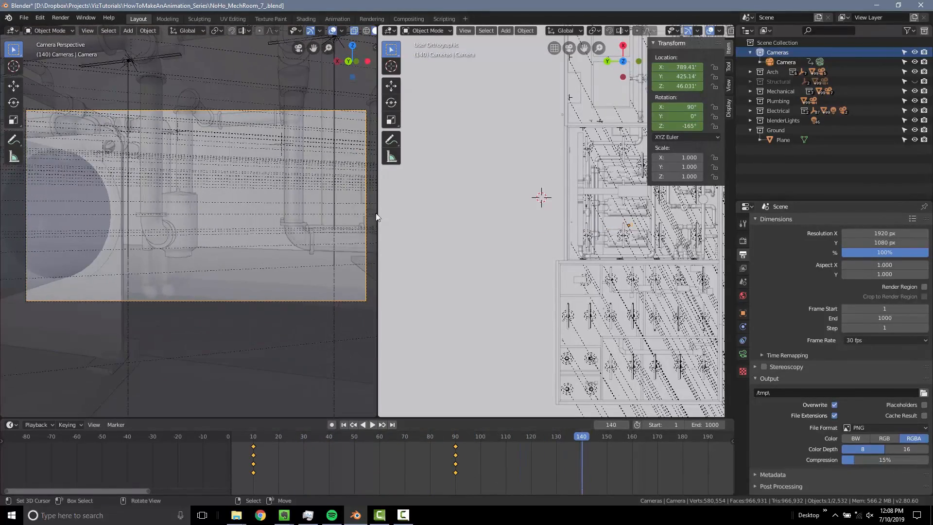
{"action": "key", "text": "z"}
{"action": "left_click", "coordinate": [350, 183]}
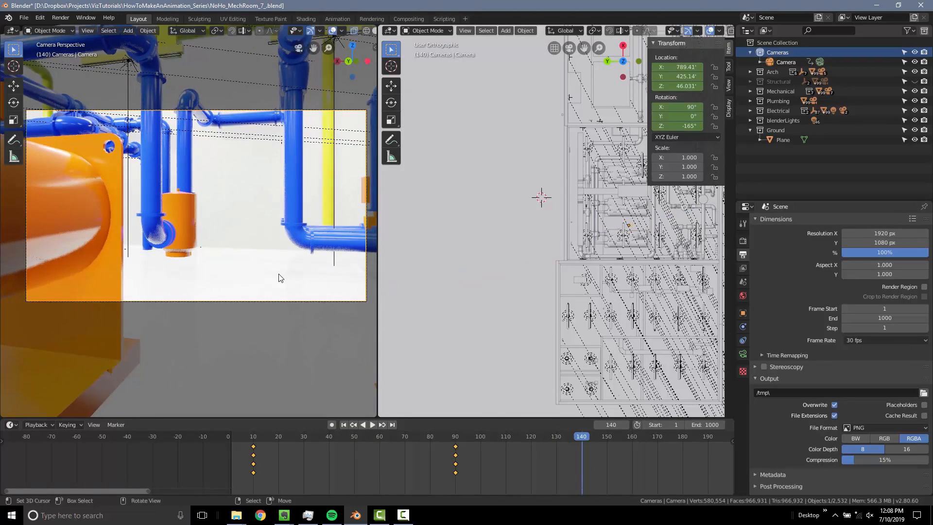
Move the camera forward along its local Z axis to about X 791.69', Y 416.42'
{"action": "key", "text": "g"}
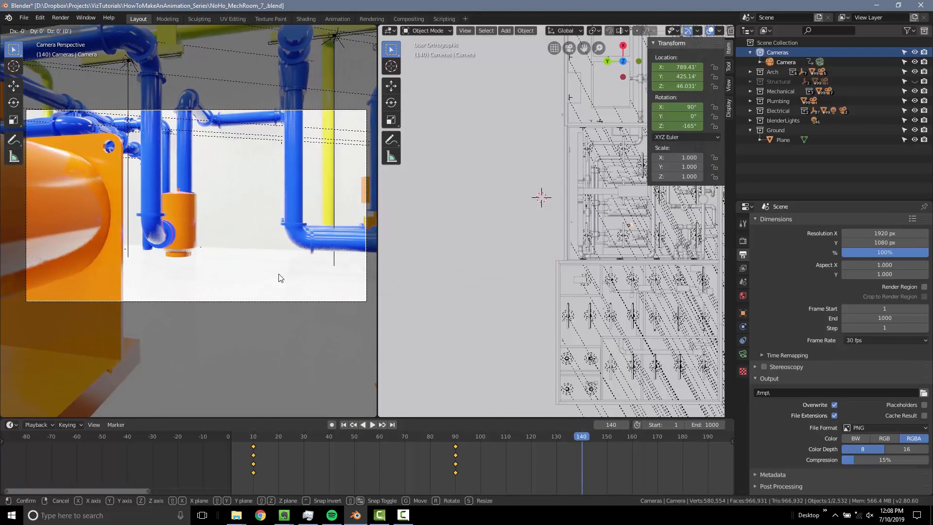
{"action": "key", "text": "z"}
{"action": "key", "text": "z"}
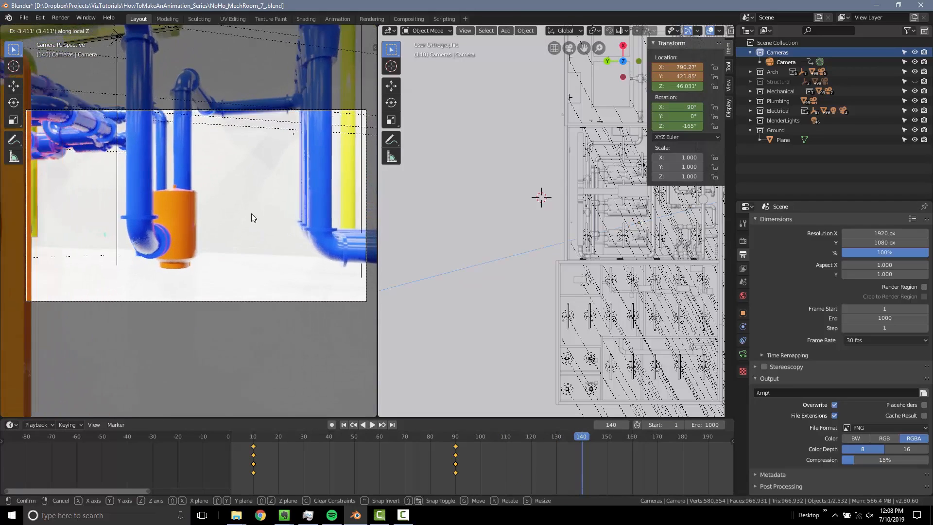
{"action": "left_click", "coordinate": [247, 195]}
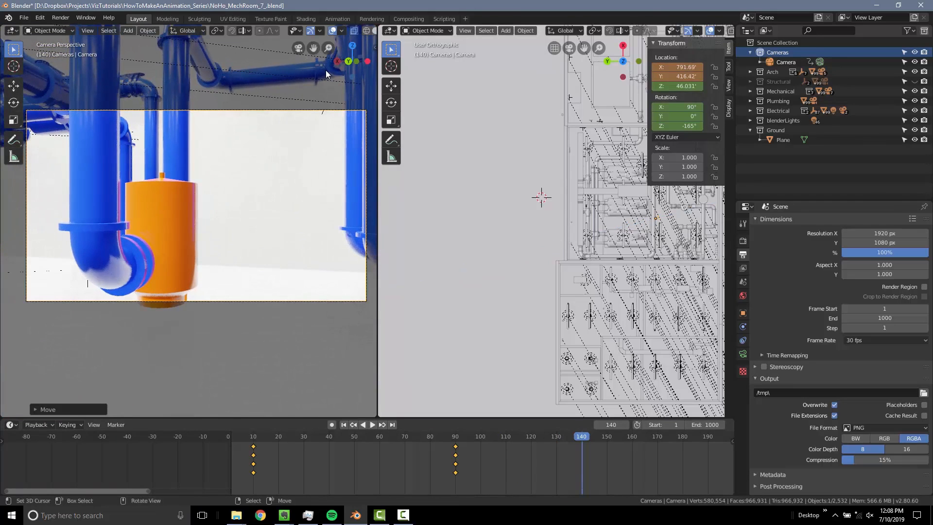
Rotate the camera about the global Z axis to about -112° and insert a LocRot keyframe at frame 140
{"action": "key", "text": "r"}
{"action": "key", "text": "z"}
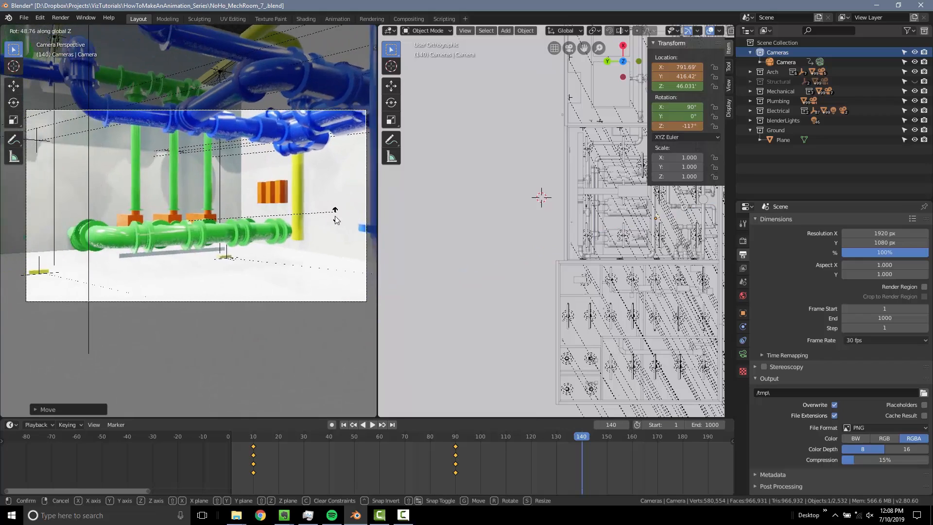
{"action": "left_click", "coordinate": [333, 227]}
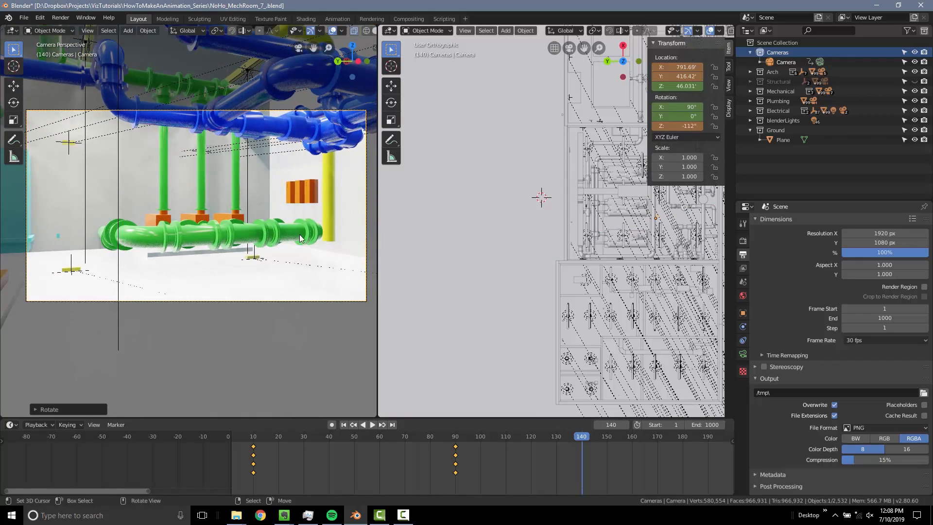
{"action": "key", "text": "i"}
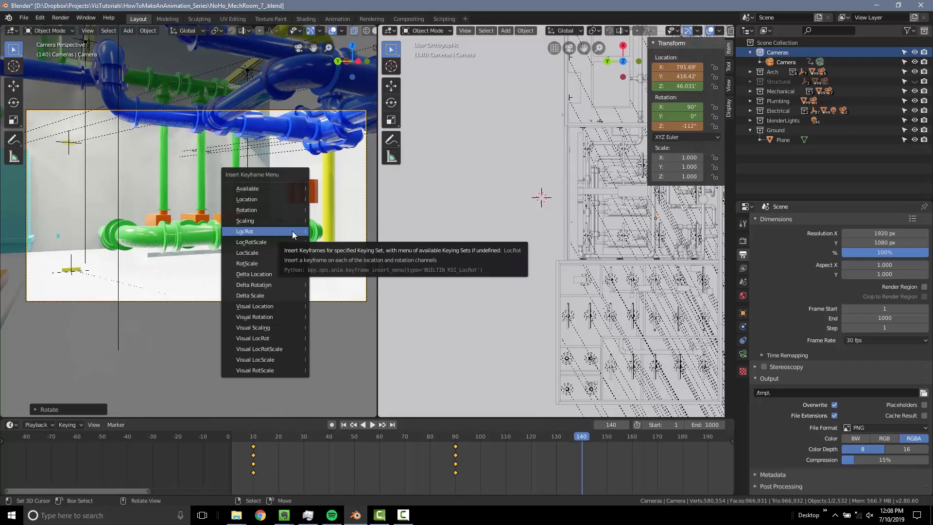
{"action": "left_click", "coordinate": [292, 231]}
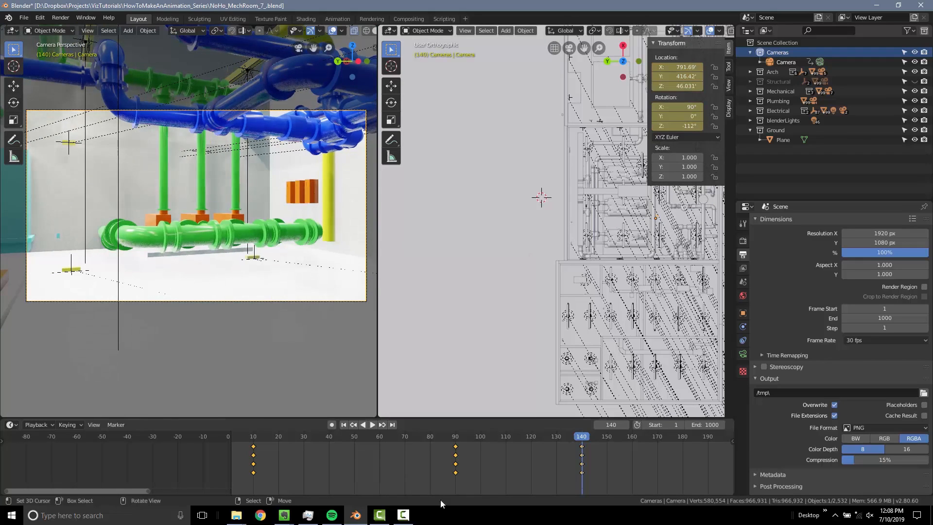
Play the animation from frame 90 to check how fast the camera turns
{"action": "left_click", "coordinate": [455, 471]}
{"action": "key", "text": "space"}
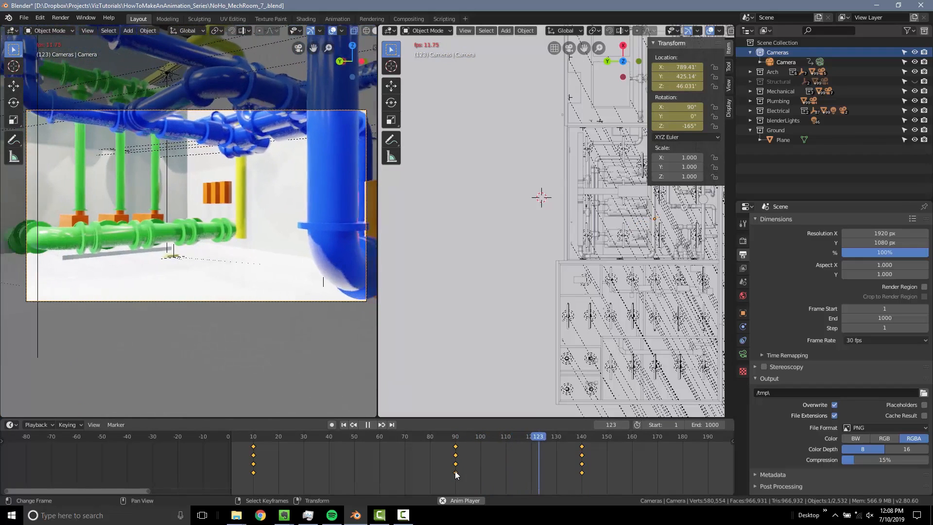
{"action": "key", "text": "space"}
Move the camera's keyframes from frame 140 to about frame 121 and play back past them to frame 153
{"action": "left_click_drag", "start_coordinate": [583, 447], "coordinate": [538, 457]}
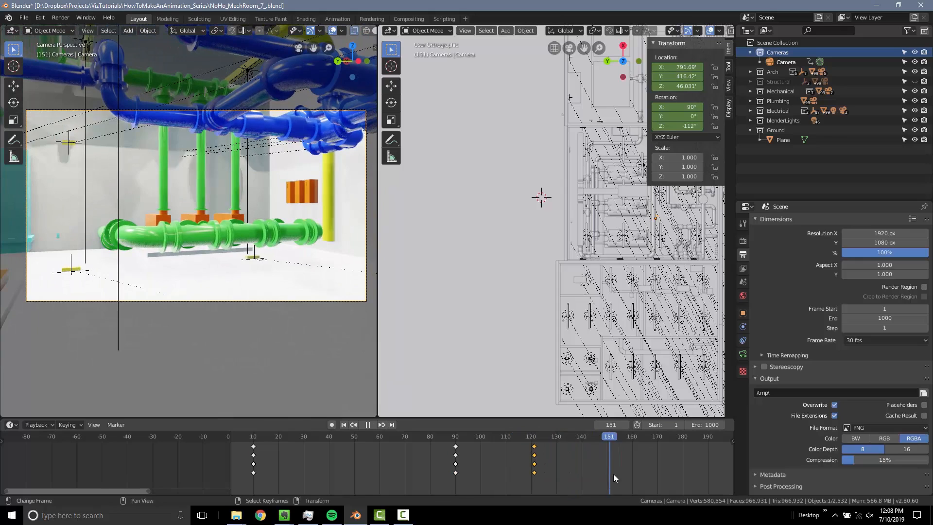
{"action": "key", "text": "space"}
{"action": "scroll", "coordinate": [673, 248], "scroll_direction": "up", "scroll_amount": 6}
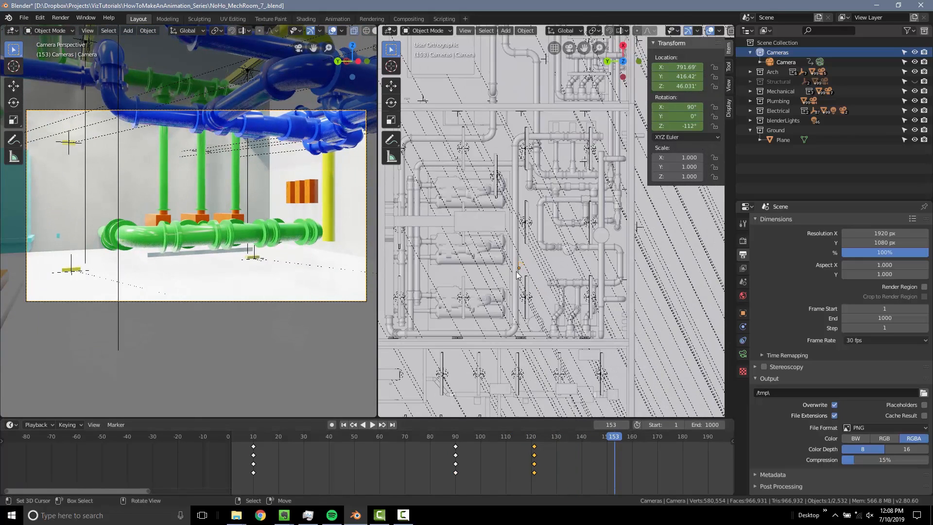
Move the camera to about X 806.4', Y 400.16' and rotate it about the global Z axis to about 35.5°
{"action": "key", "text": "g"}
{"action": "key", "text": "r"}
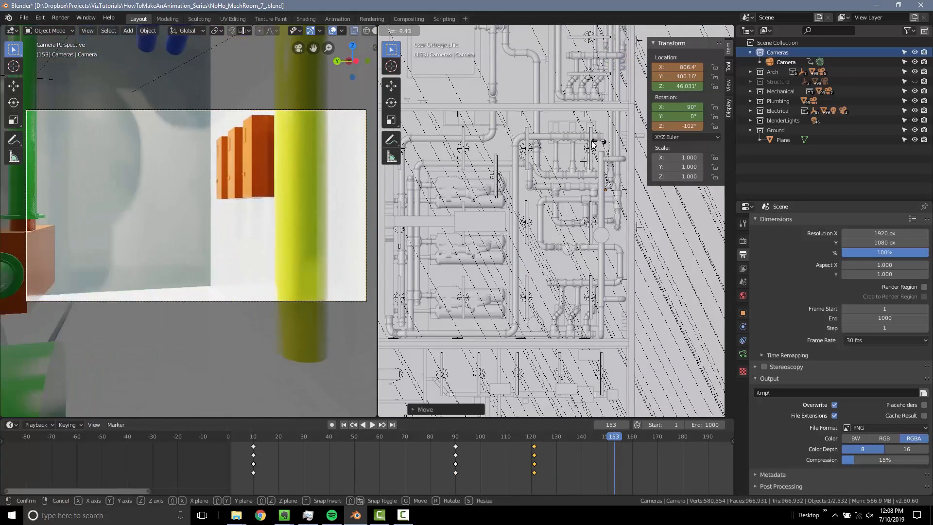
{"action": "key", "text": "z"}
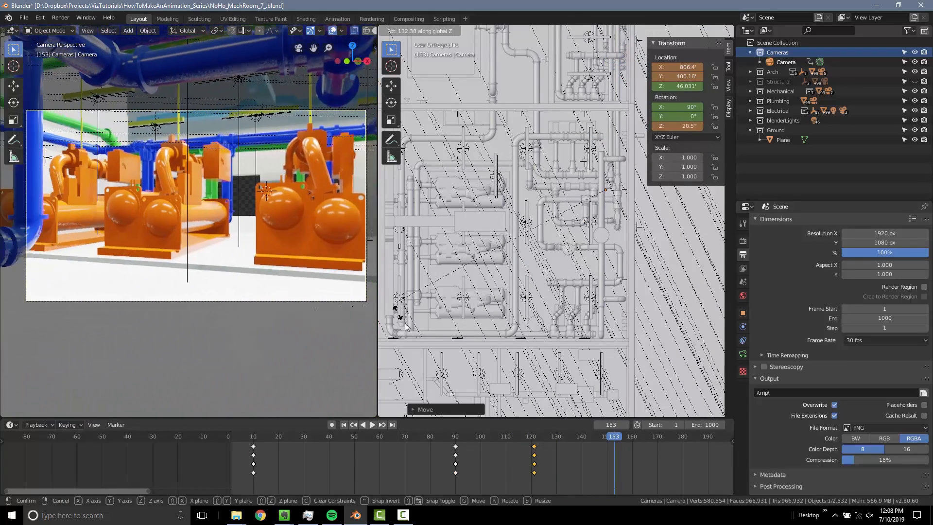
{"action": "left_click", "coordinate": [404, 330]}
Move the camera backward along its local Z axis, and shift it freely to about X 814.76', Y 398.81'
{"action": "key", "text": "g"}
{"action": "key", "text": "z"}
{"action": "key", "text": "z"}
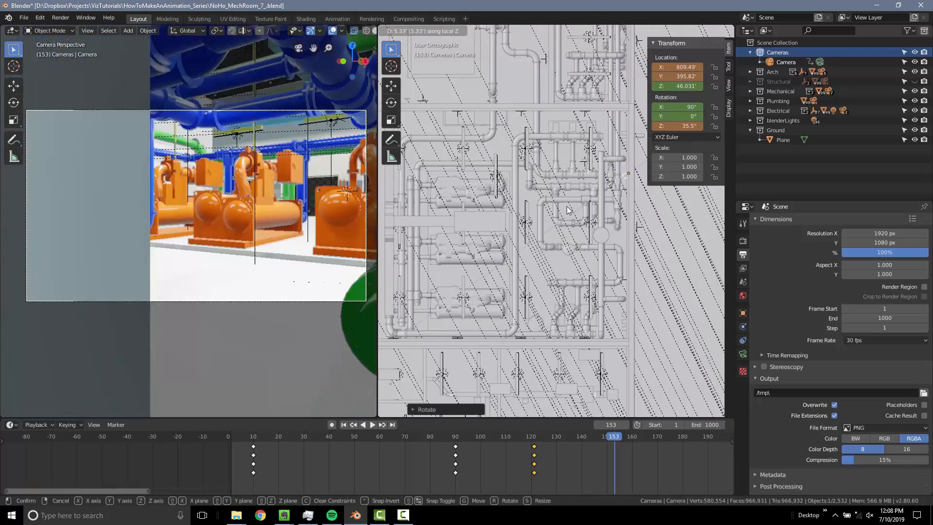
{"action": "left_click", "coordinate": [616, 177]}
{"action": "key", "text": "g"}
Rotate the camera about the global Z axis to about 35° and insert a LocRot keyframe at frame 153
{"action": "key", "text": "r"}
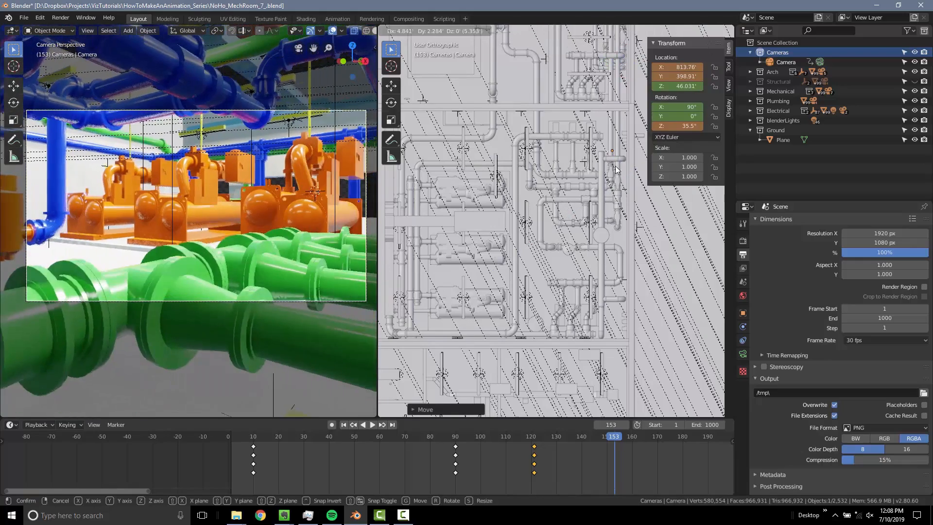
{"action": "key", "text": "z"}
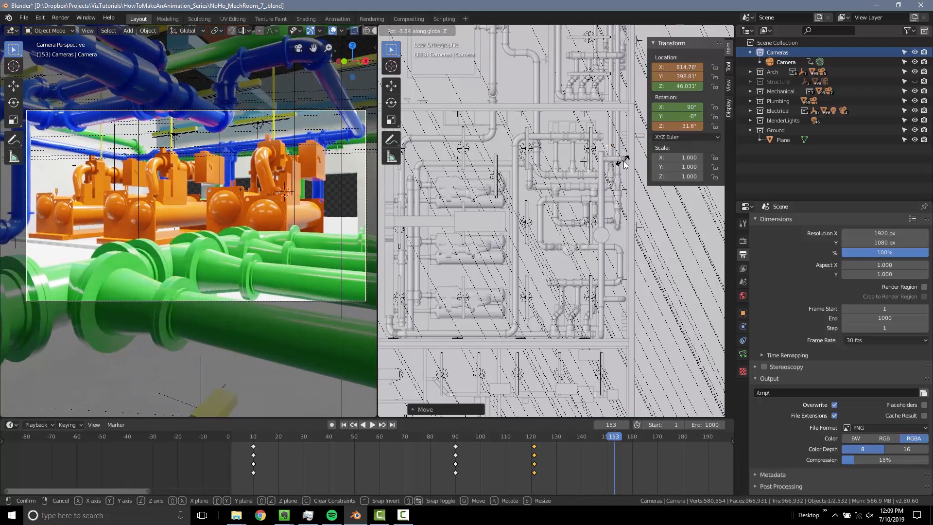
{"action": "left_click", "coordinate": [625, 169]}
{"action": "key", "text": "r"}
{"action": "key", "text": "z"}
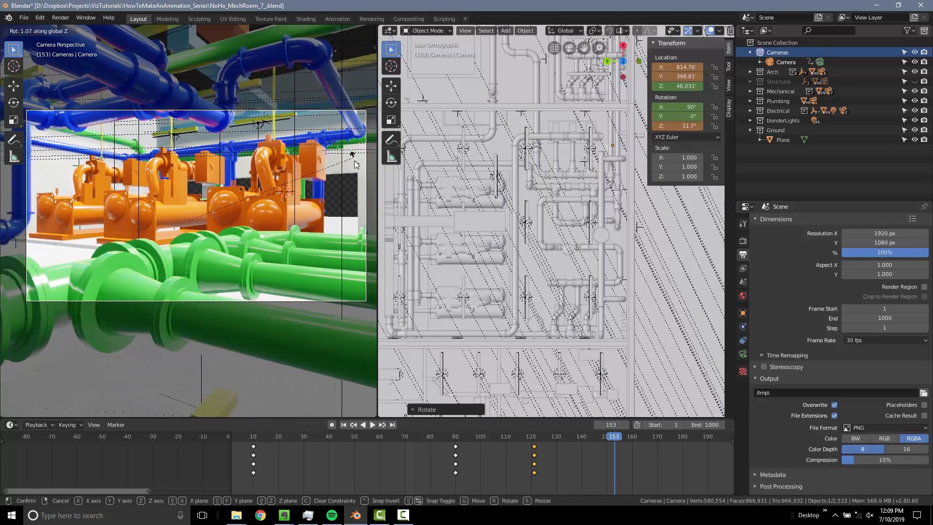
{"action": "left_click", "coordinate": [351, 168]}
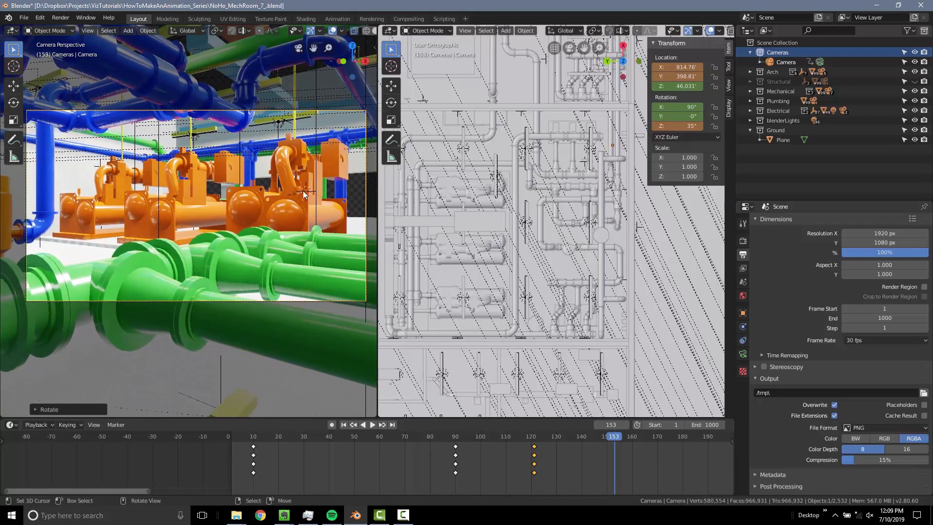
{"action": "key", "text": "i"}
{"action": "left_click", "coordinate": [291, 196]}
{"action": "key", "text": "space"}
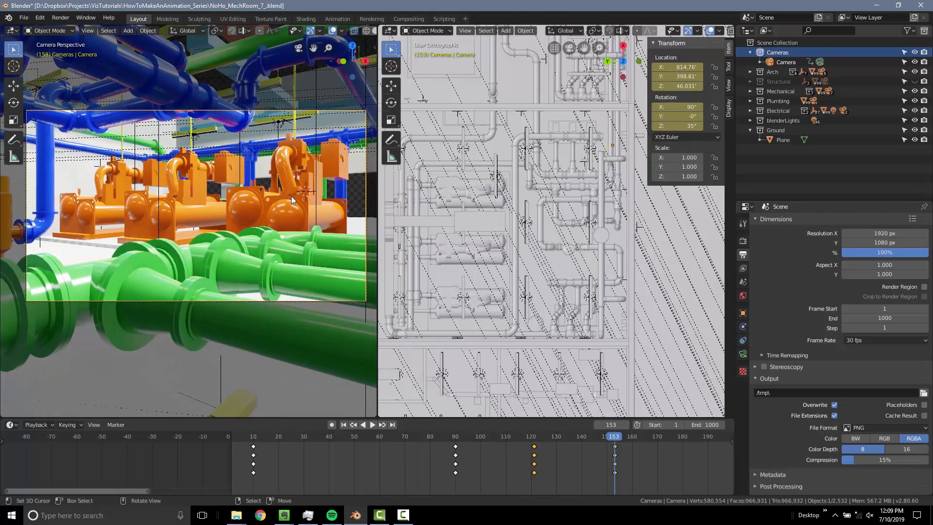
Play and scrub the animation between frames 121 and 153 to check the camera's turn
{"action": "left_click", "coordinate": [535, 467]}
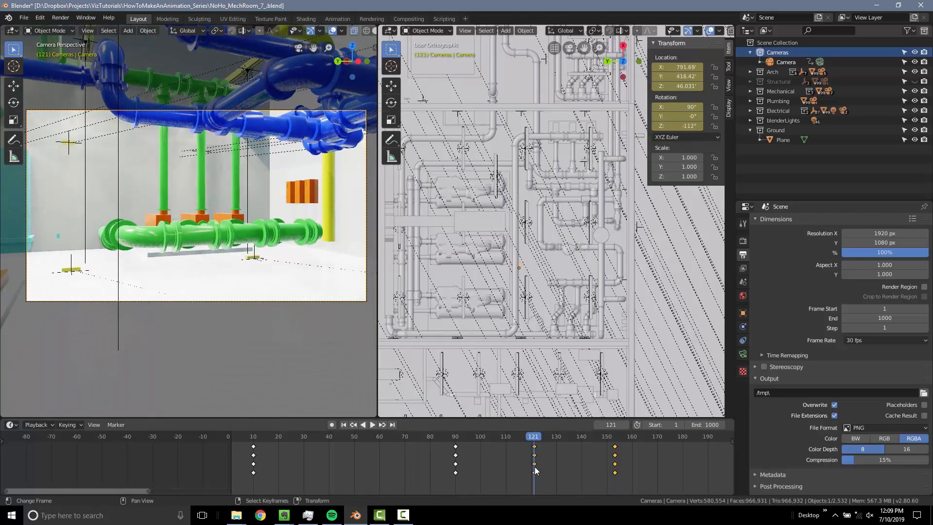
{"action": "key", "text": "space"}
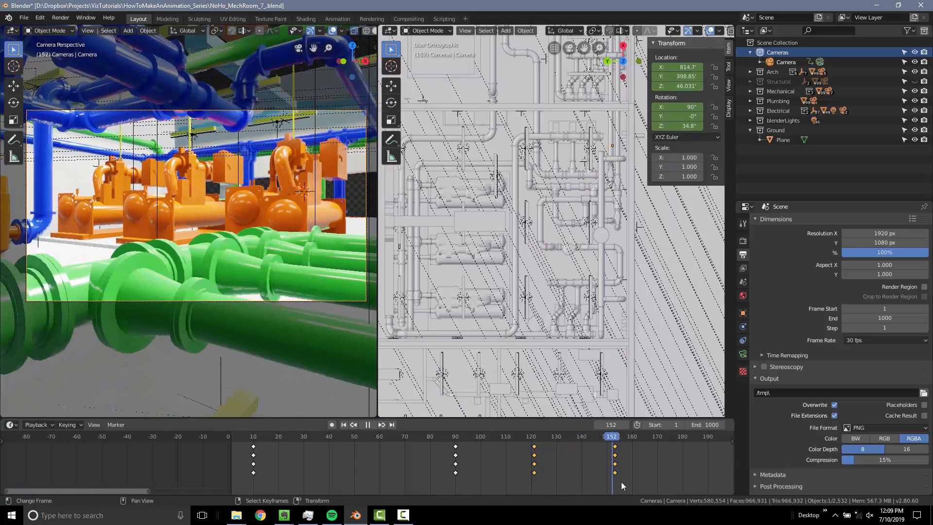
{"action": "left_click_drag", "start_coordinate": [621, 482], "coordinate": [599, 480]}
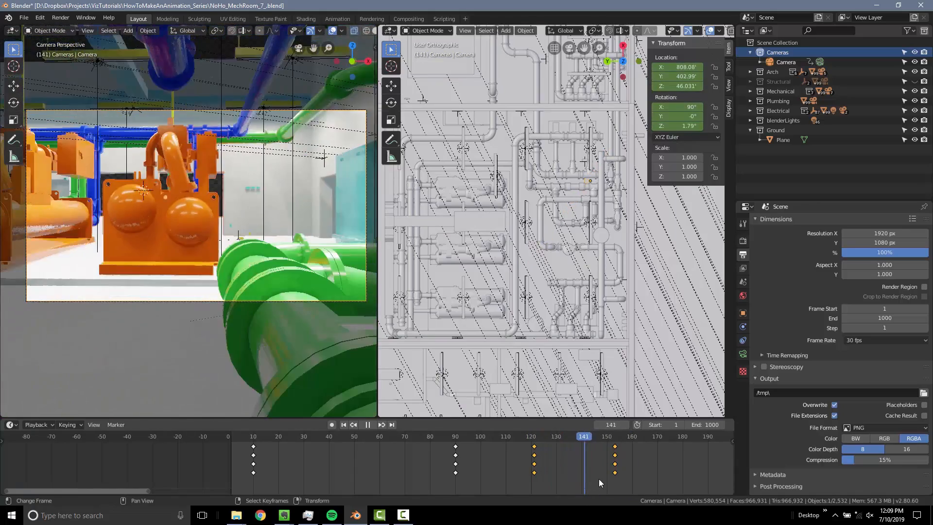
{"action": "left_click", "coordinate": [563, 477]}
{"action": "key", "text": "space"}
Switch the camera view to wireframe shading and move the camera's frame 153 keyframes to about frame 197
{"action": "key", "text": "shift+z"}
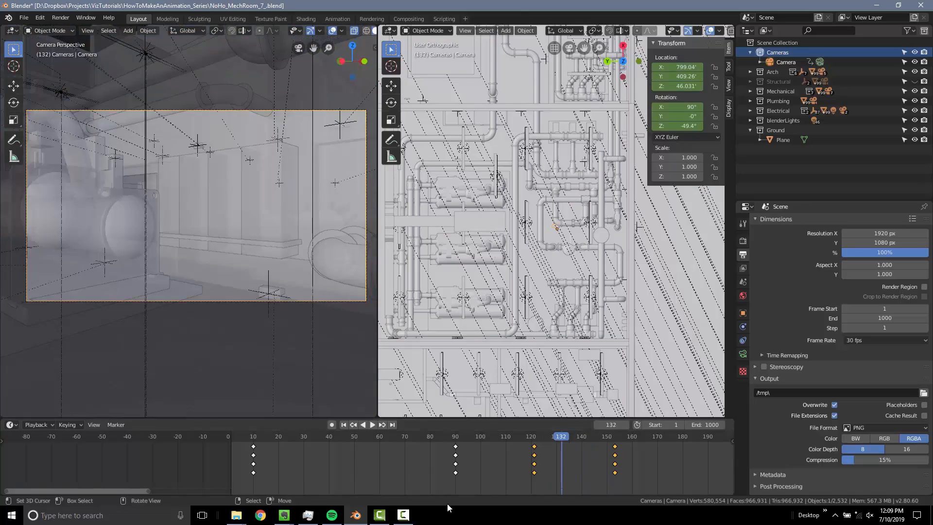
{"action": "left_click_drag", "start_coordinate": [531, 477], "coordinate": [606, 477]}
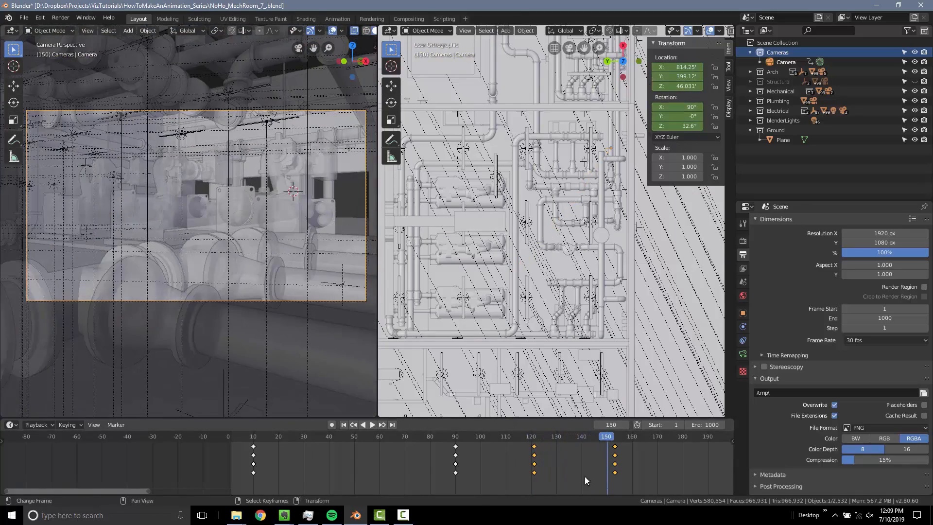
{"action": "scroll", "coordinate": [473, 470], "scroll_direction": "down", "scroll_amount": 5}
{"action": "middle_click_drag", "start_coordinate": [646, 459], "coordinate": [403, 473]}
{"action": "key", "text": "g"}
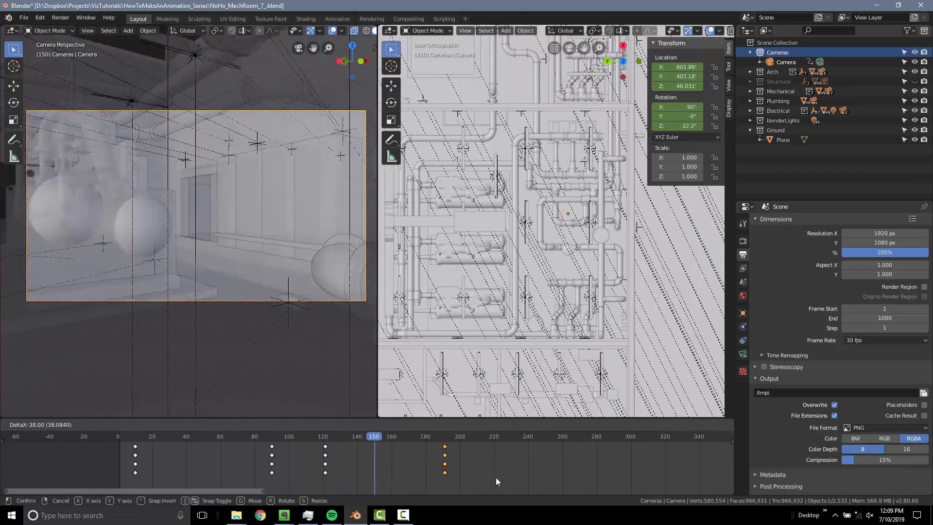
{"action": "left_click", "coordinate": [508, 477]}
Play the animation from before frame 90 to check the pacing of the camera's turn
{"action": "left_click_drag", "start_coordinate": [329, 467], "coordinate": [240, 462]}
{"action": "key", "text": "space"}
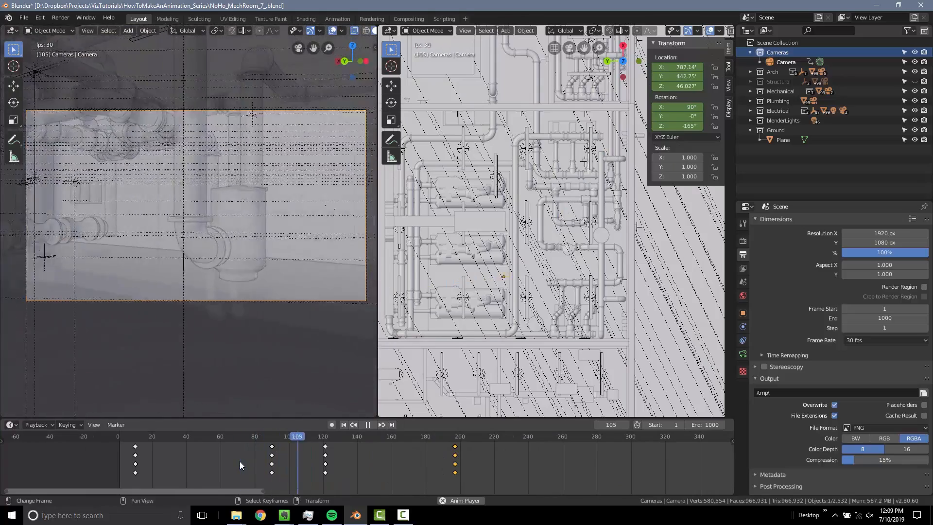
{"action": "key", "text": "space"}
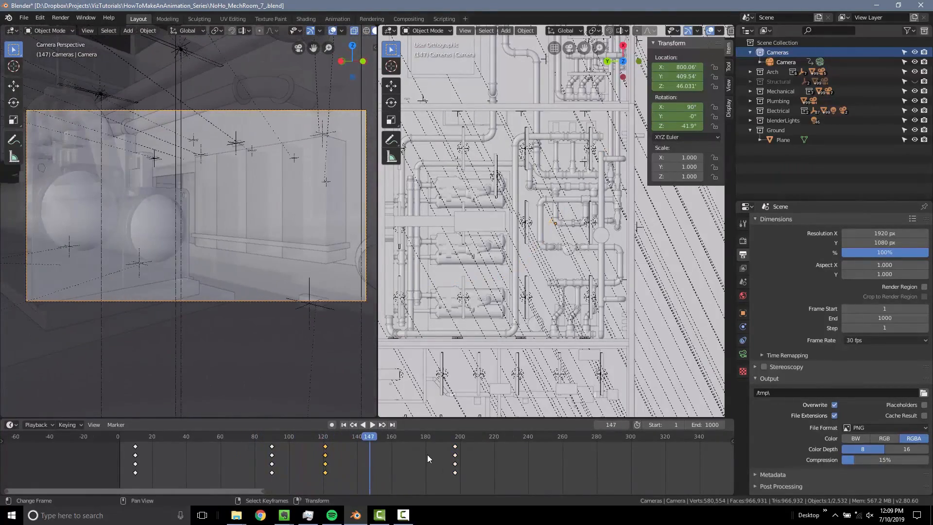
Shift the camera's keyframes at frames 121 and 197 together to about frames 147 and 223
{"action": "left_click", "coordinate": [455, 448], "text": "shift"}
{"action": "key", "text": "g"}
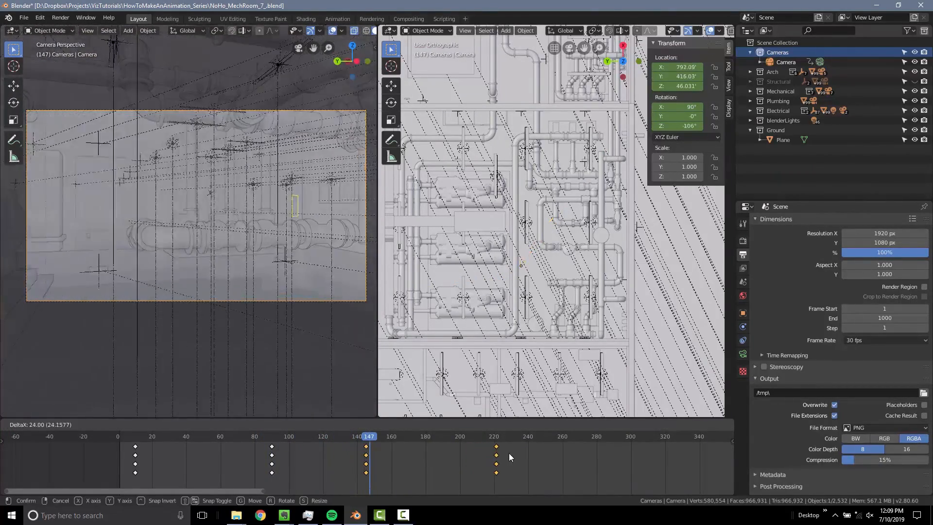
{"action": "left_click", "coordinate": [509, 453]}
Replay the animation from the first keyframes and from just before frame 90 to review the camera's speed
{"action": "left_click", "coordinate": [261, 471]}
{"action": "key", "text": "space"}
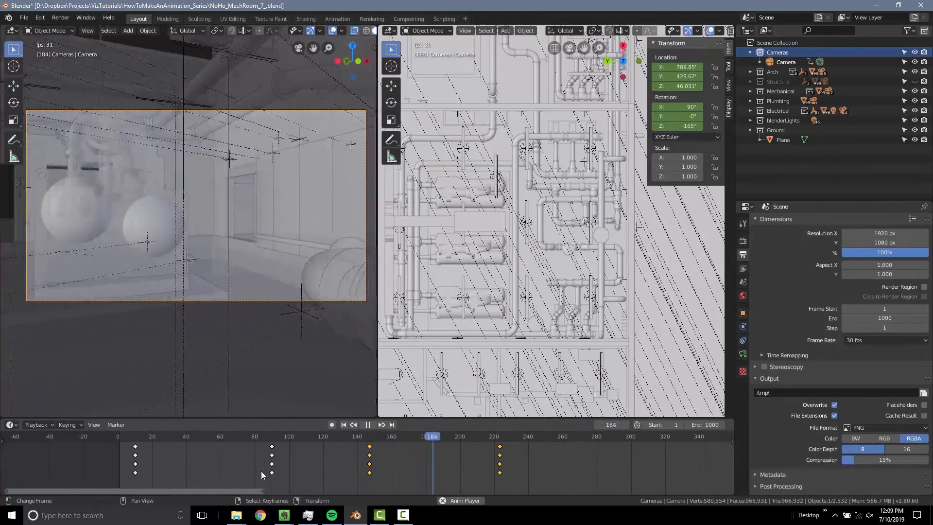
{"action": "left_click_drag", "start_coordinate": [470, 464], "coordinate": [396, 461]}
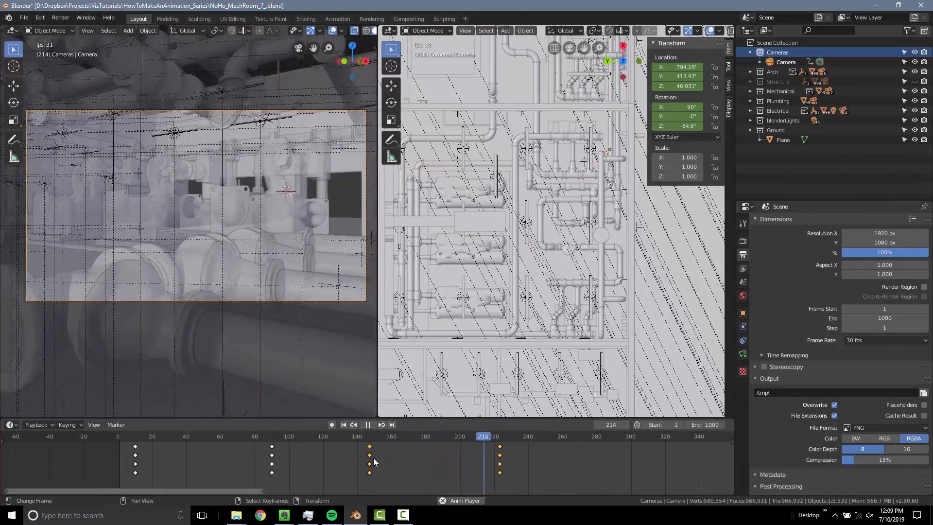
{"action": "key", "text": "space"}
{"action": "left_click", "coordinate": [136, 468]}
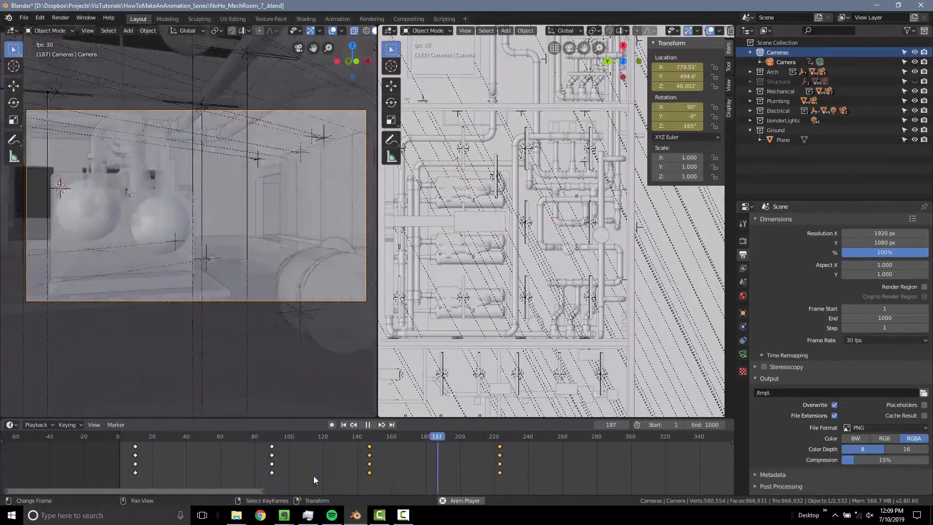
{"action": "left_click", "coordinate": [250, 466]}
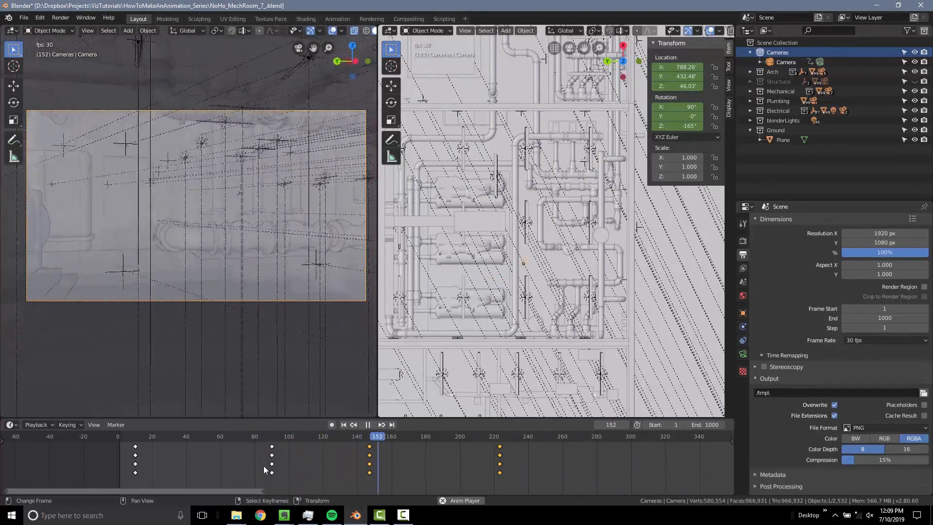
Delete the camera's keyframes at frame 147
{"action": "left_click", "coordinate": [369, 467]}
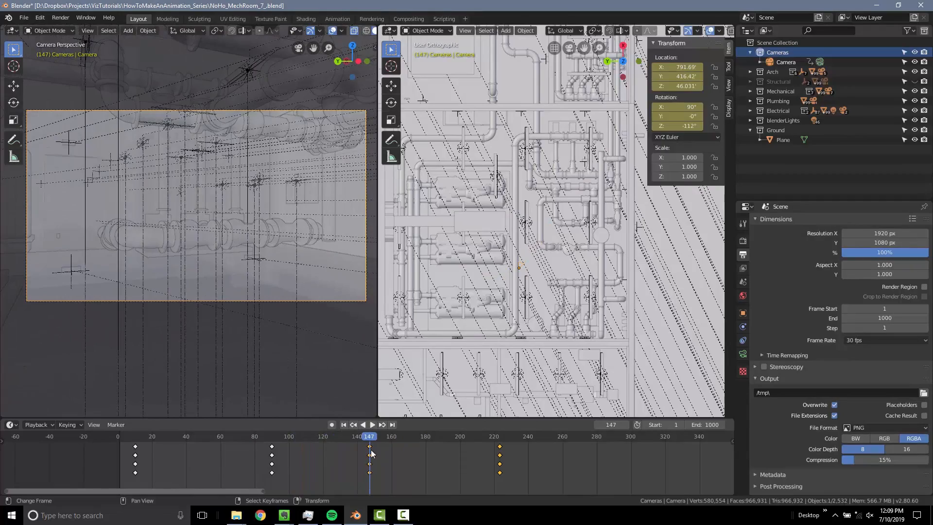
{"action": "right_click", "coordinate": [369, 446]}
{"action": "left_click_drag", "start_coordinate": [255, 463], "coordinate": [273, 463]}
{"action": "key", "text": "space"}
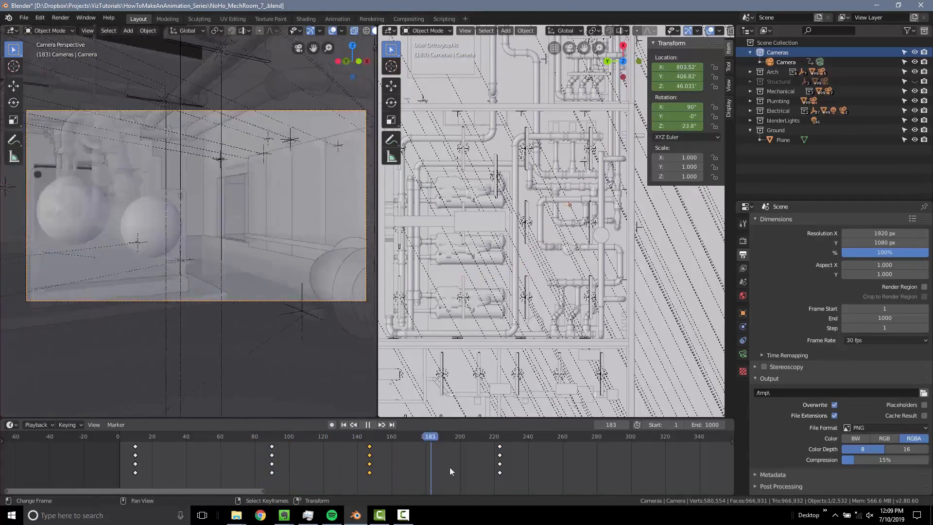
{"action": "left_click", "coordinate": [505, 467]}
{"action": "key", "text": "x"}
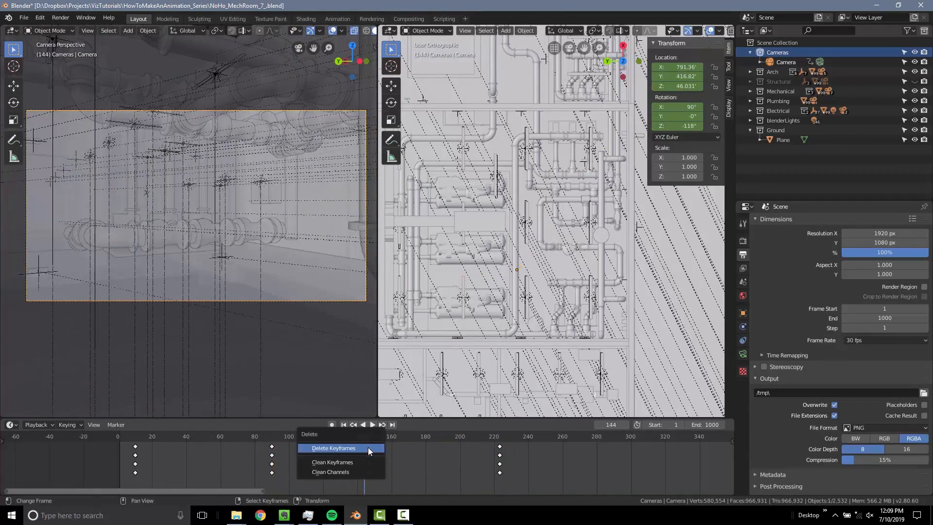
{"action": "left_click", "coordinate": [369, 451]}
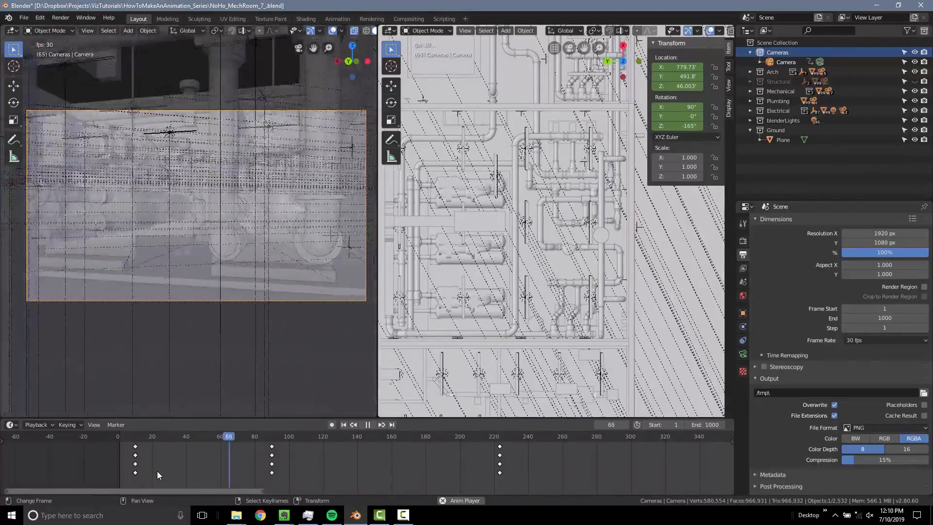
Play and scrub the camera path without the frame 147 keyframes, and undo their deletion
{"action": "left_click_drag", "start_coordinate": [205, 474], "coordinate": [151, 469]}
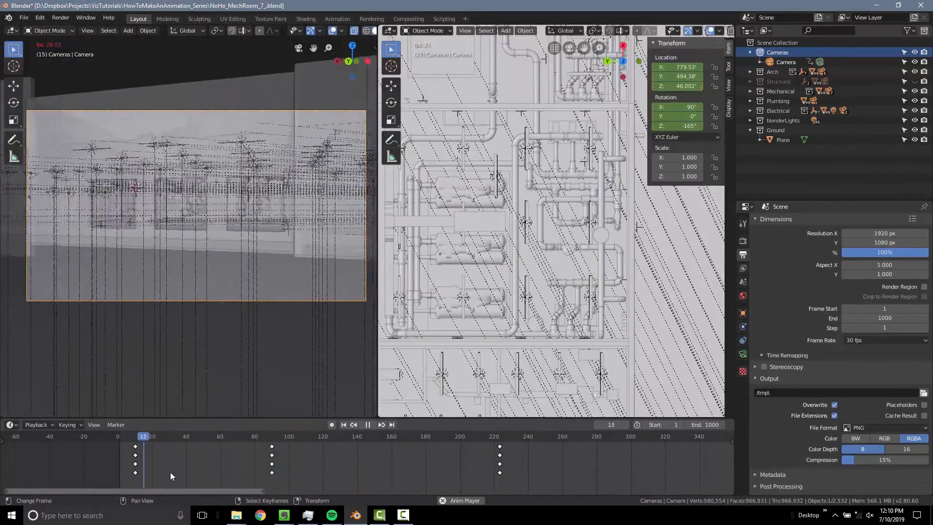
{"action": "key", "text": "space"}
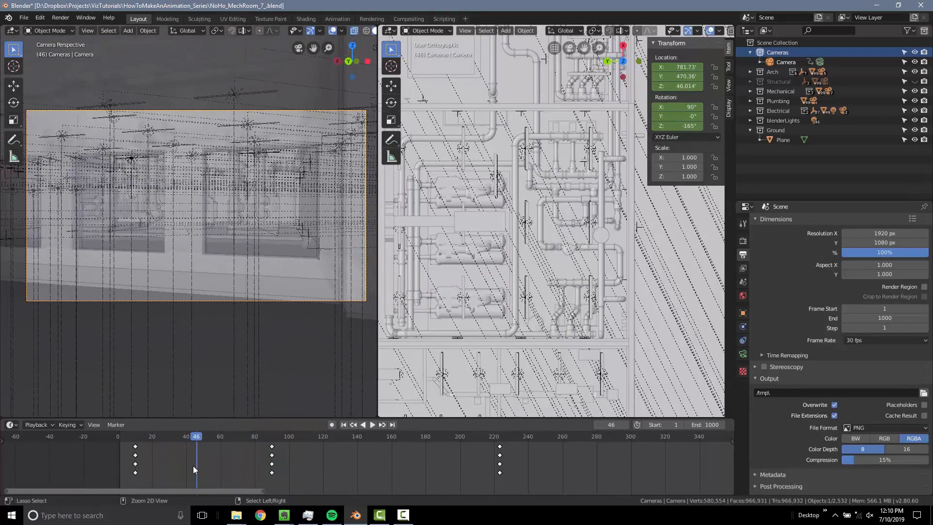
{"action": "left_click_drag", "start_coordinate": [364, 464], "coordinate": [284, 472]}
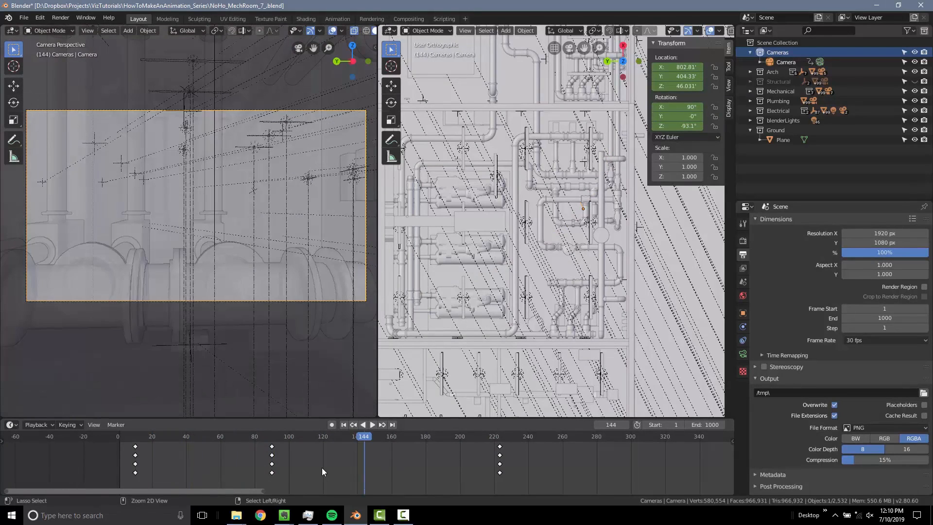
{"action": "key", "text": "ctrl+v"}
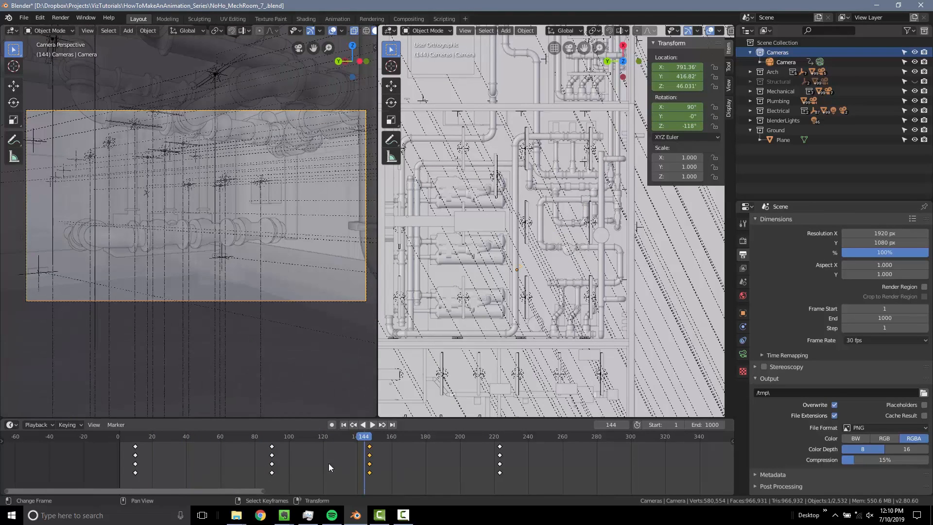
Move the camera's keyframes from frame 147 to about frame 123
{"action": "left_click_drag", "start_coordinate": [351, 461], "coordinate": [371, 461]}
{"action": "key", "text": "g"}
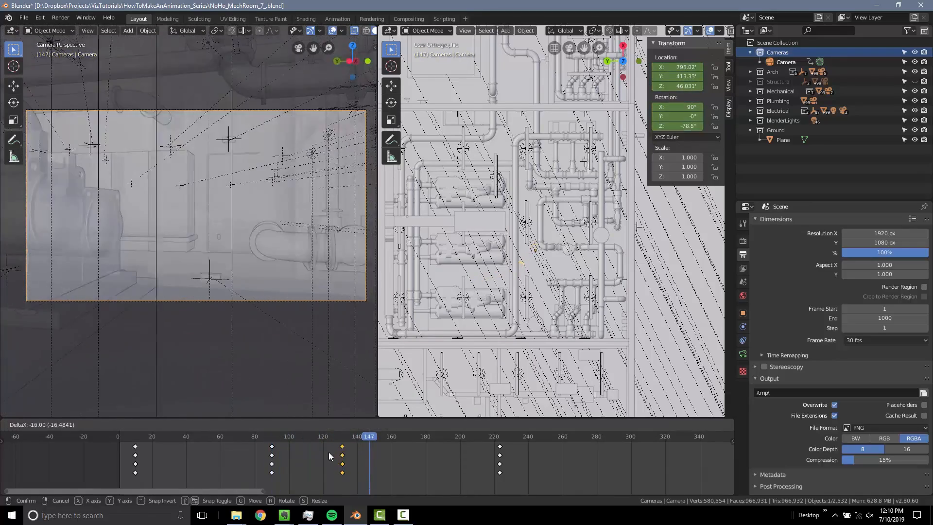
{"action": "left_click", "coordinate": [317, 459]}
Replay the animation from before frame 90 to check the camera's turn and travel up to frame 223
{"action": "left_click", "coordinate": [260, 473]}
{"action": "key", "text": "space"}
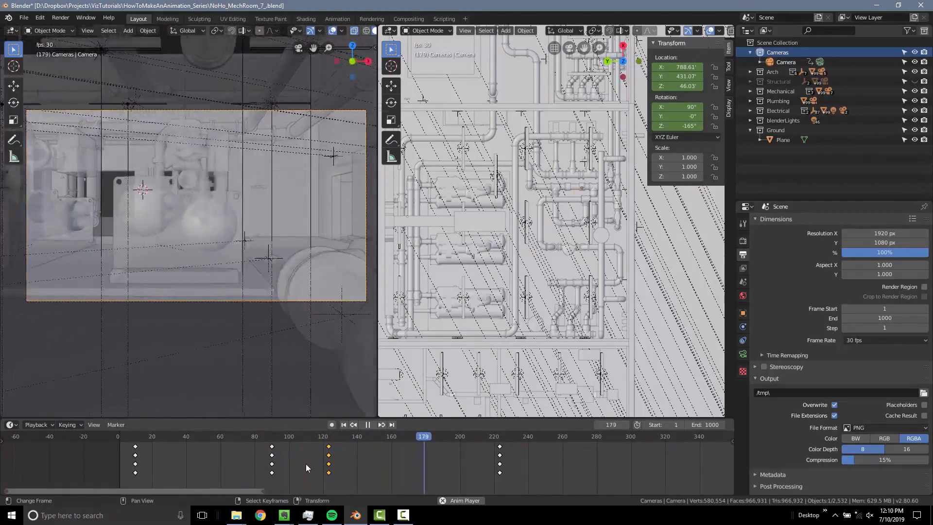
{"action": "left_click", "coordinate": [243, 459]}
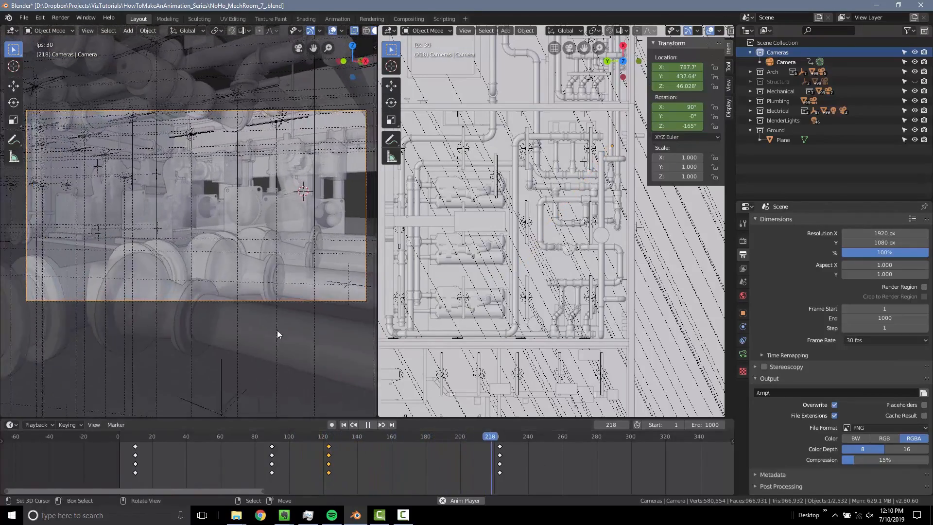
{"action": "left_click_drag", "start_coordinate": [436, 457], "coordinate": [280, 475]}
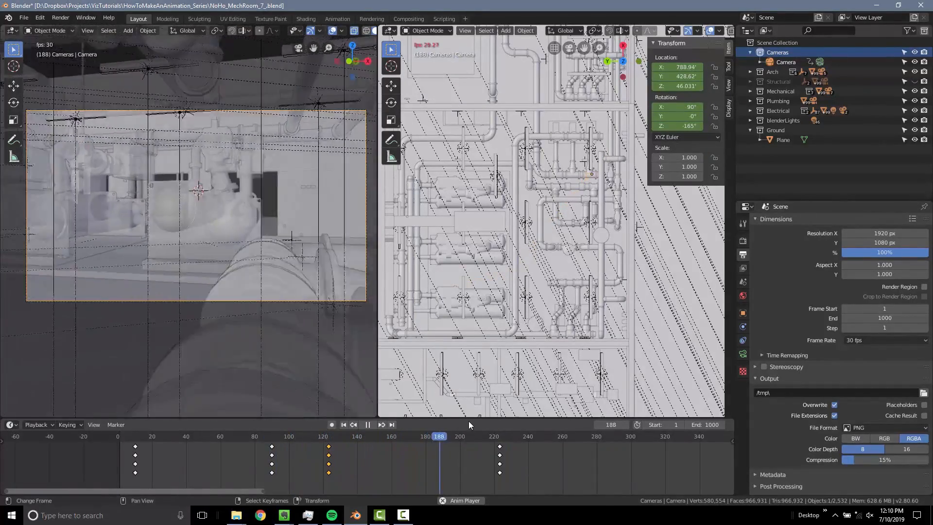
{"action": "key", "text": "space"}
Duplicate the camera's frame 223 keyframes to about frame 241 to hold the camera still
{"action": "left_click_drag", "start_coordinate": [321, 454], "coordinate": [506, 460]}
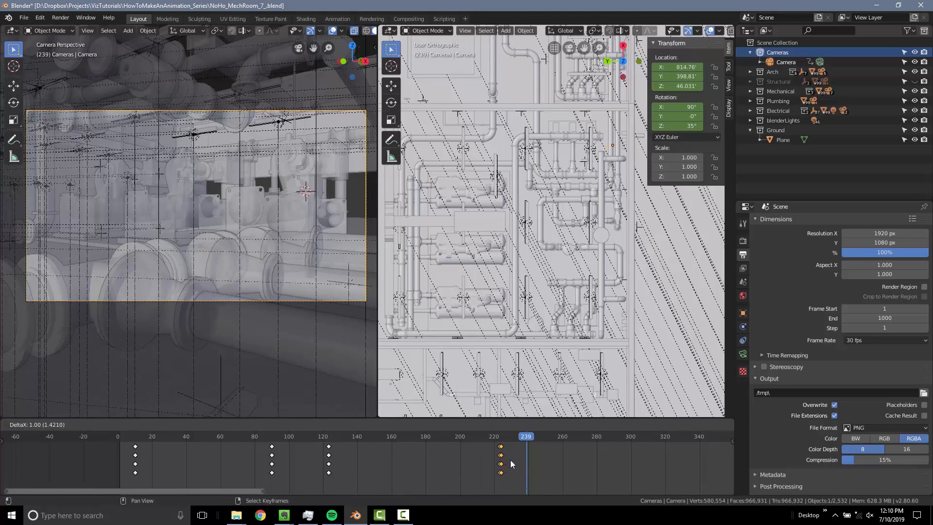
{"action": "left_click", "coordinate": [532, 463]}
{"action": "left_click", "coordinate": [511, 471]}
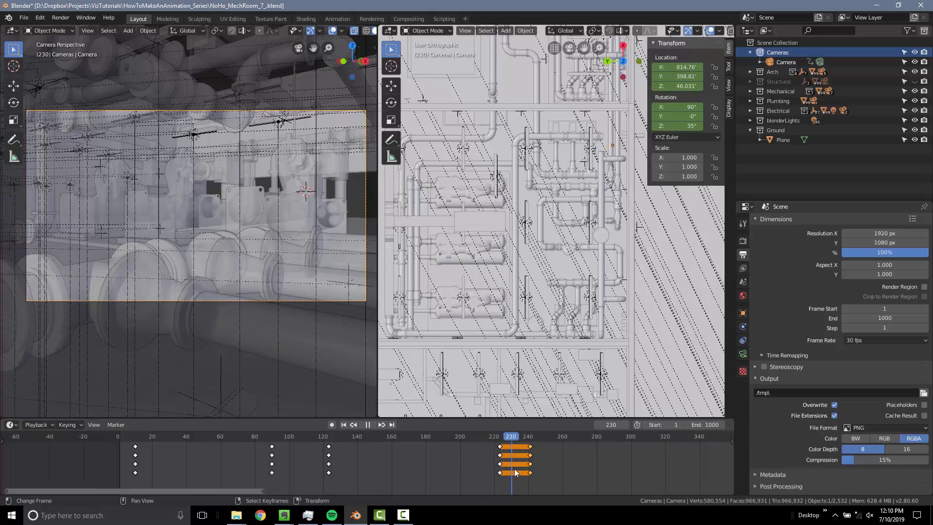
Play the animation from about frame 202 to check the camera's hold between frames 223 and 241
{"action": "left_click_drag", "start_coordinate": [516, 468], "coordinate": [507, 467]}
{"action": "left_click", "coordinate": [465, 471]}
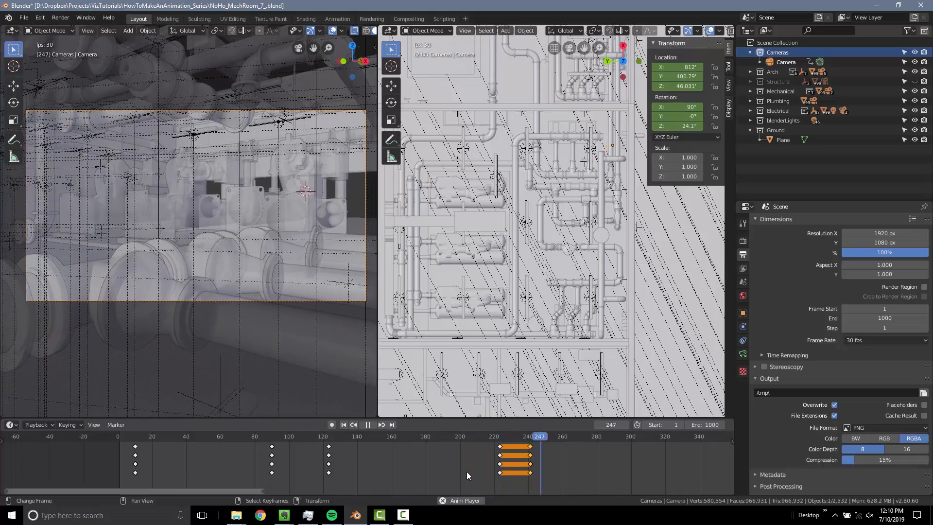
{"action": "key", "text": "space"}
At frame 276, raise the camera along the global Z axis to a height of about 98.5'
{"action": "left_click_drag", "start_coordinate": [536, 466], "coordinate": [590, 466]}
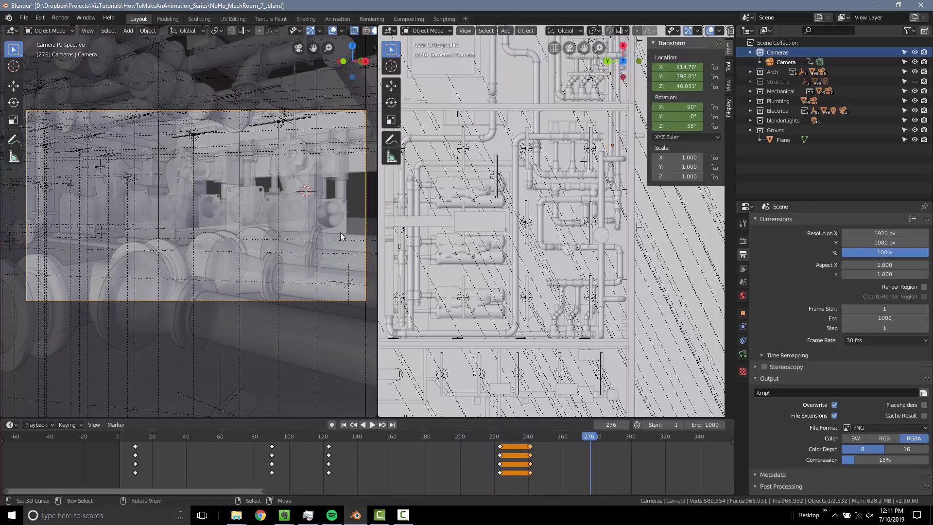
{"action": "middle_click_drag", "start_coordinate": [499, 247], "coordinate": [582, 201]}
{"action": "key", "text": "g"}
{"action": "key", "text": "z"}
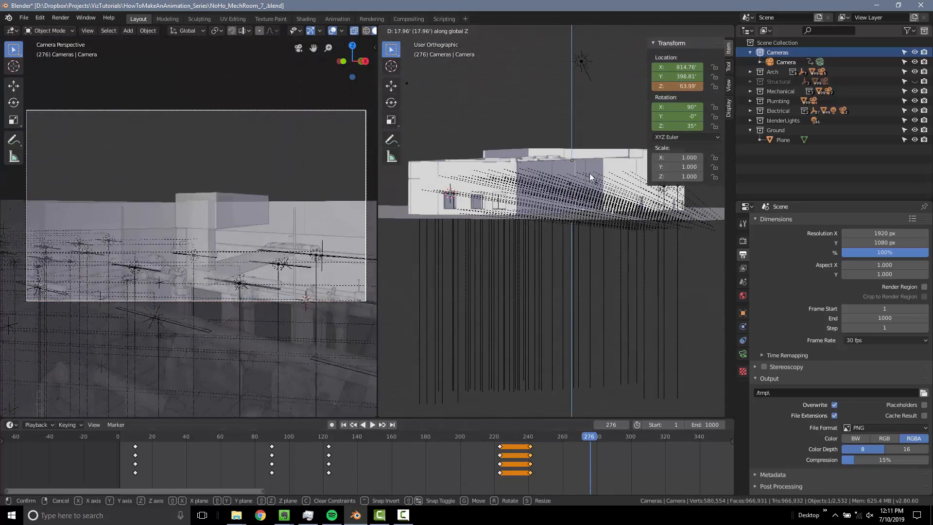
{"action": "left_click", "coordinate": [591, 110]}
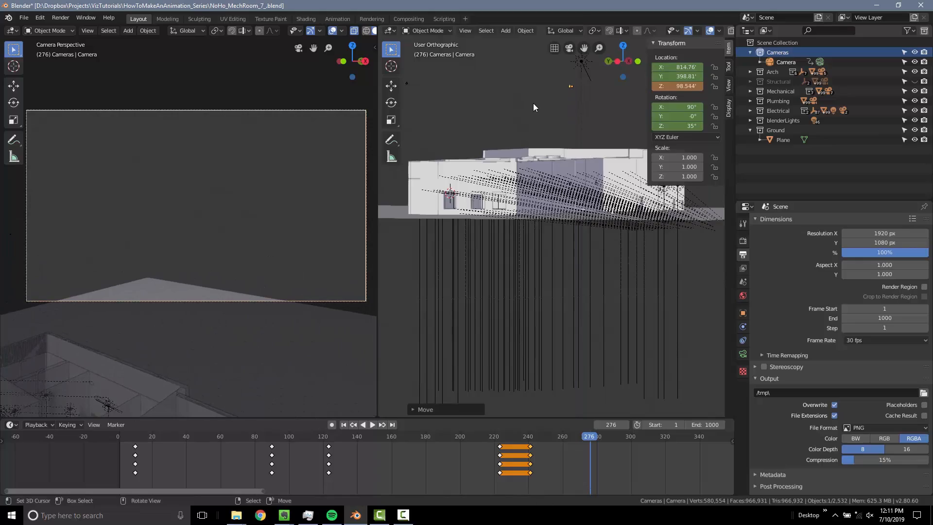
Tilt the camera down about its local X axis to an X rotation of about 26.4°
{"action": "key", "text": "r"}
{"action": "key", "text": "x"}
{"action": "key", "text": "x"}
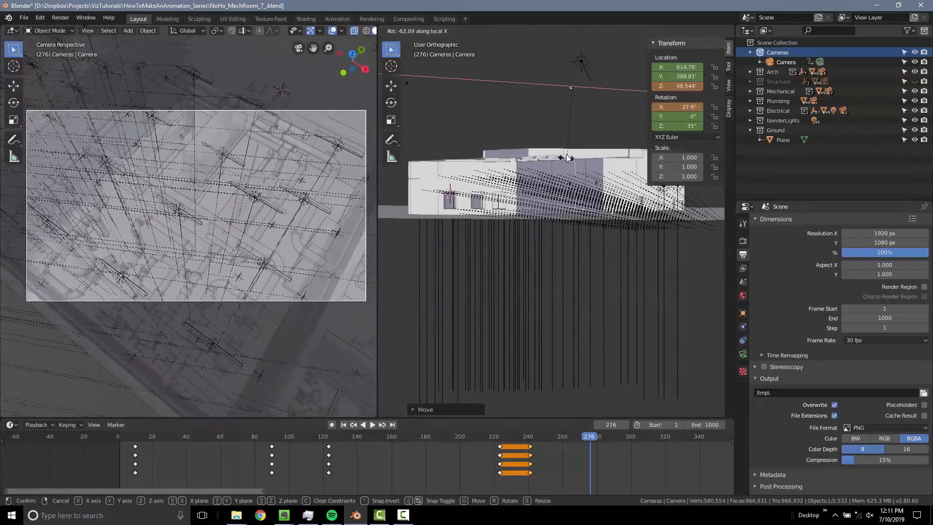
{"action": "left_click", "coordinate": [587, 192]}
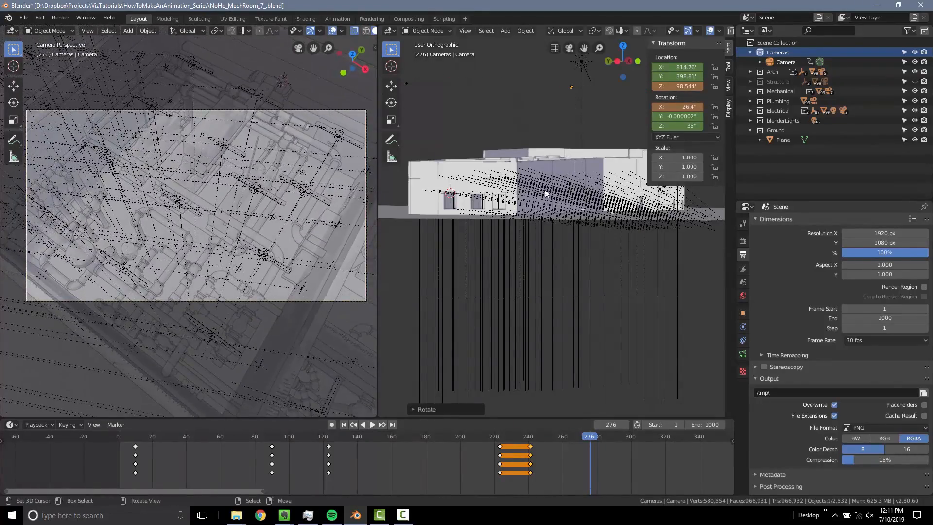
Pull the camera back along its local Z axis to a height of about 138' and insert a LocRot keyframe at frame 276
{"action": "key", "text": "g"}
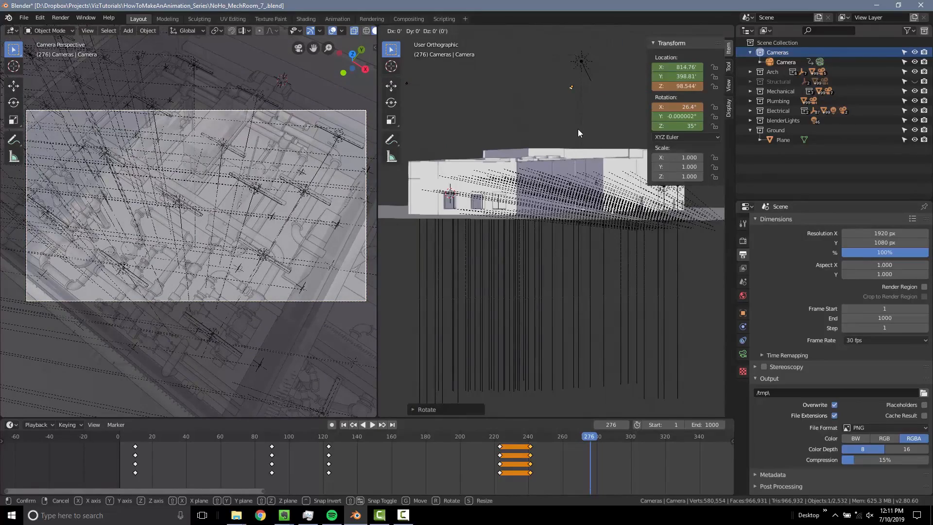
{"action": "key", "text": "z"}
{"action": "key", "text": "z"}
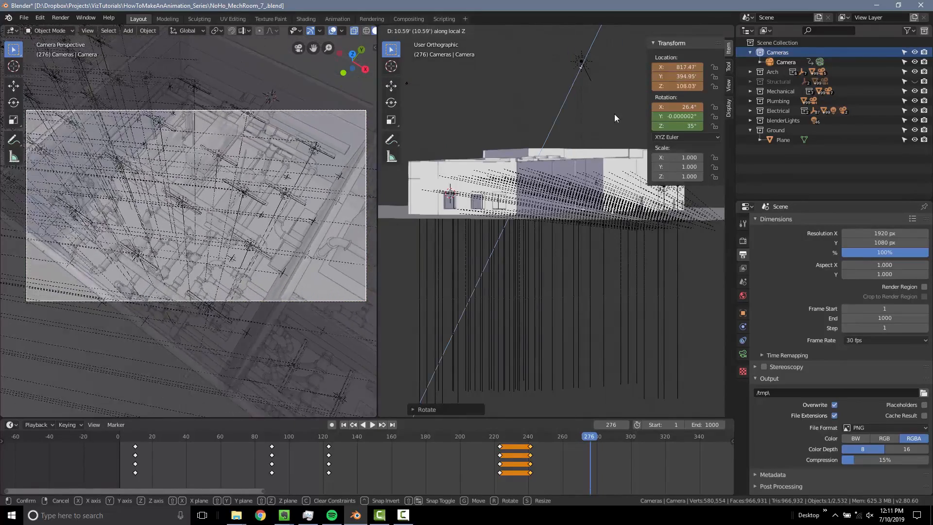
{"action": "left_click", "coordinate": [731, 98]}
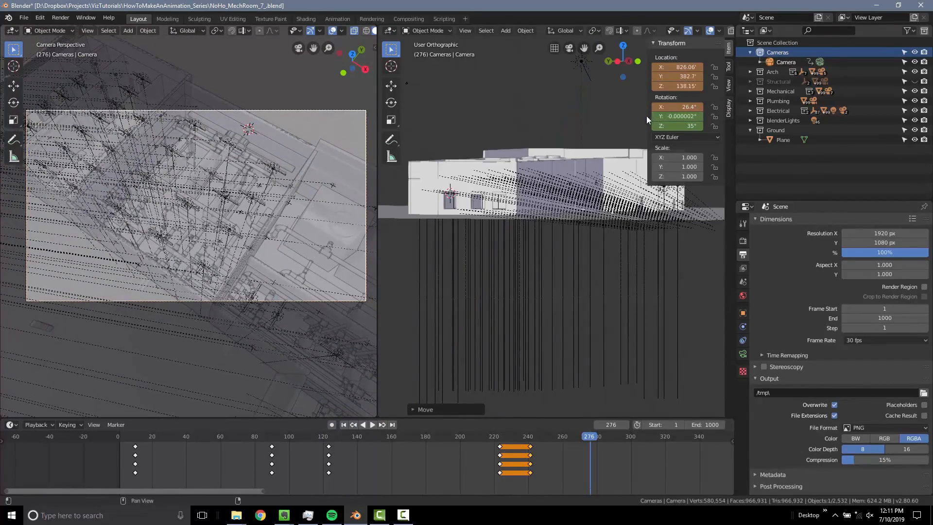
{"action": "key", "text": "i"}
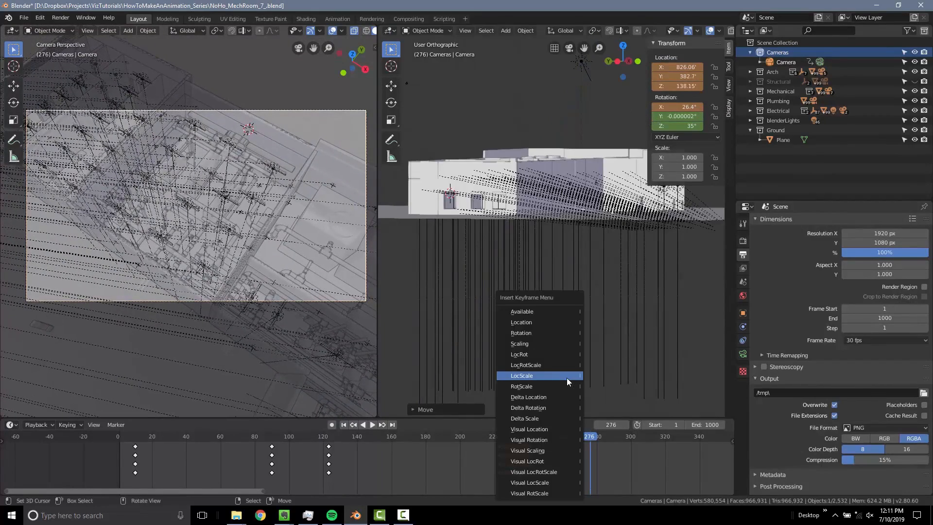
{"action": "left_click", "coordinate": [534, 356]}
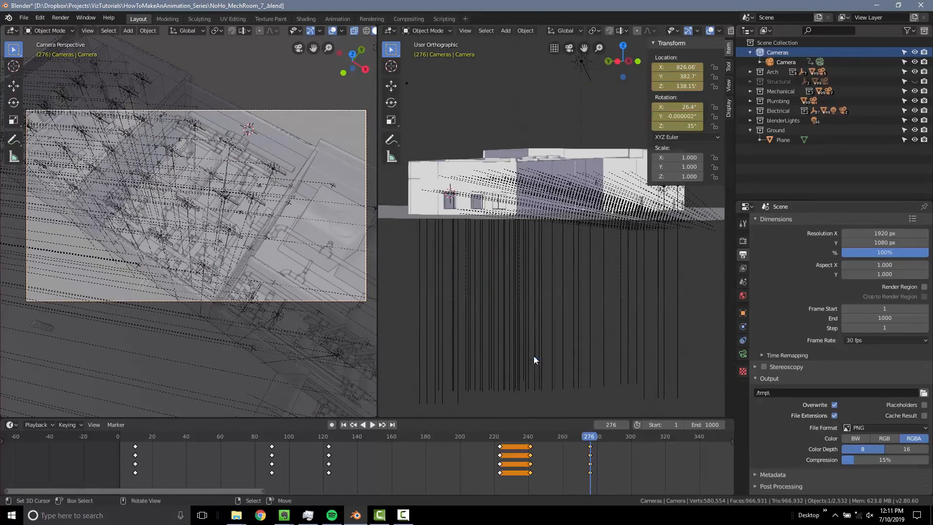
Play the camera's rise out of the room and move its frame 276 keyframes to about frame 310
{"action": "left_click", "coordinate": [533, 473]}
{"action": "key", "text": "space"}
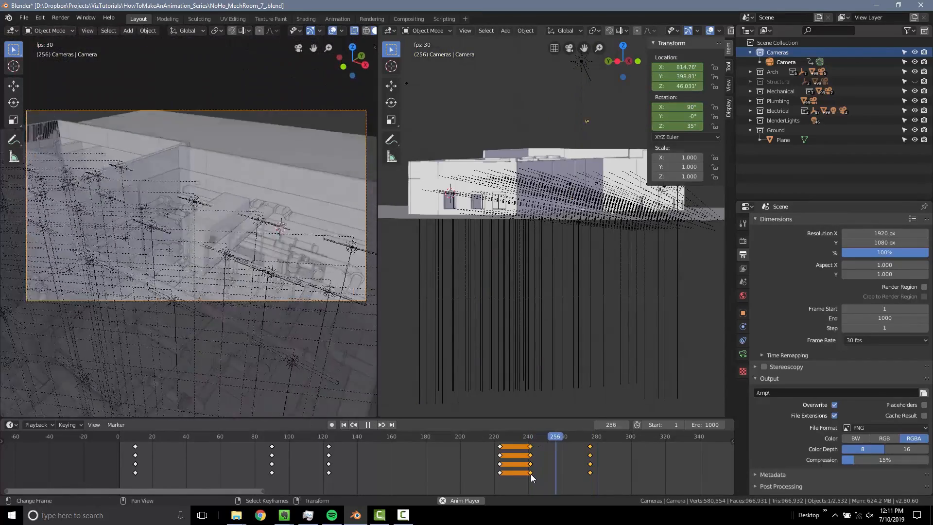
{"action": "key", "text": "space"}
{"action": "right_click", "coordinate": [591, 447]}
{"action": "key", "text": "g"}
{"action": "left_click", "coordinate": [650, 466]}
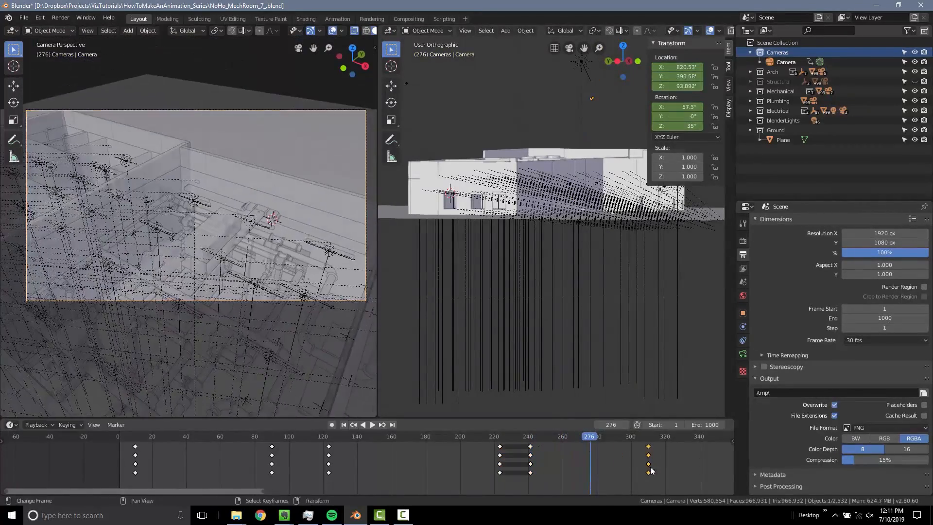
Replay the animation from about frame 240 to check the retimed camera rise up to frame 310
{"action": "middle_click_drag", "start_coordinate": [565, 462], "coordinate": [442, 457]}
{"action": "left_click", "coordinate": [408, 461]}
{"action": "key", "text": "space"}
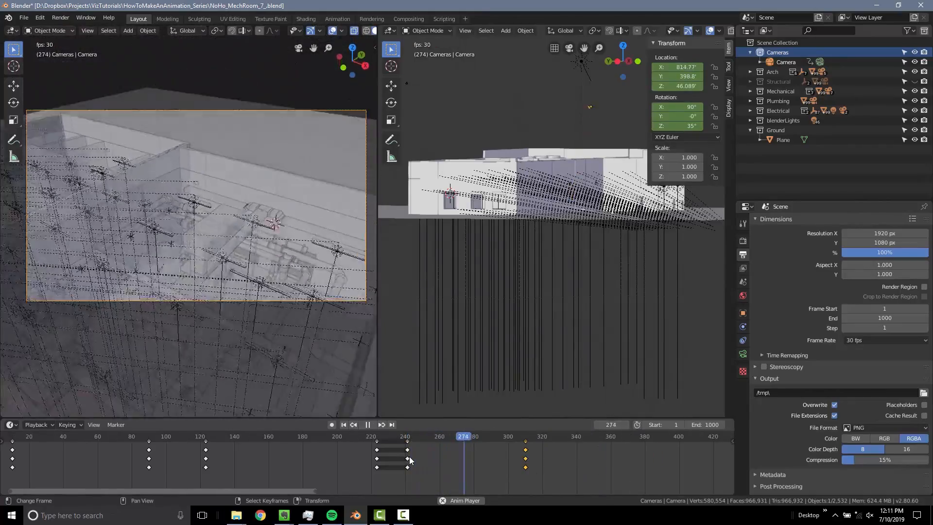
{"action": "left_click", "coordinate": [404, 459]}
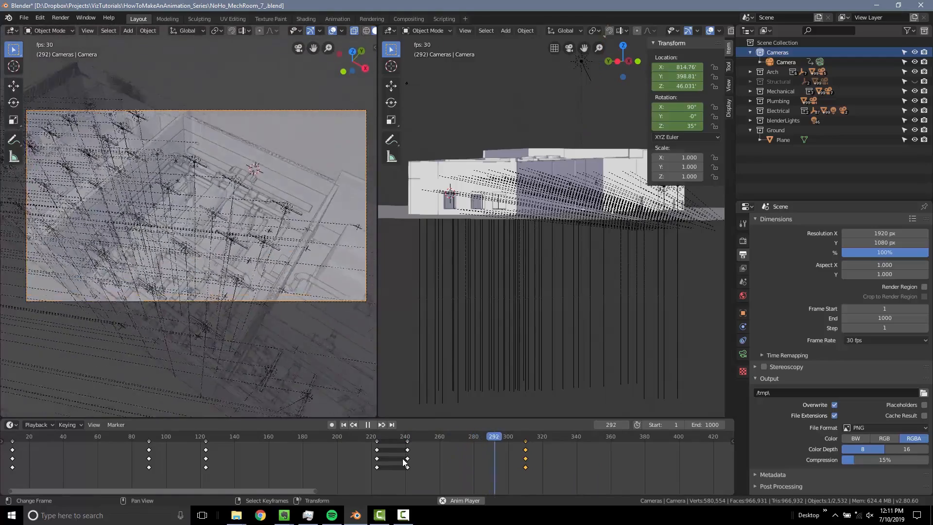
{"action": "key", "text": "space"}
At frame 334, rotate the camera about the global Z axis to about -38.2°
{"action": "middle_click_drag", "start_coordinate": [553, 468], "coordinate": [407, 440]}
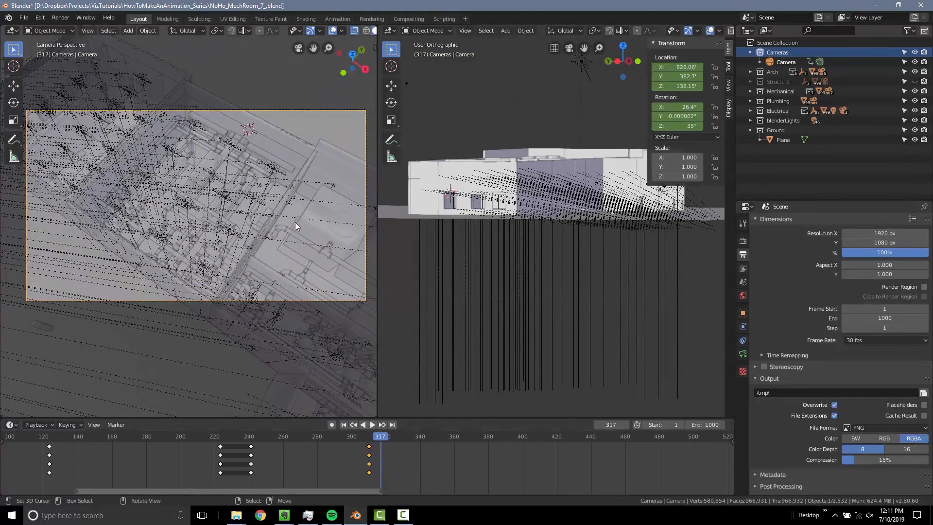
{"action": "left_click_drag", "start_coordinate": [375, 450], "coordinate": [409, 461]}
{"action": "key", "text": "r"}
{"action": "key", "text": "z"}
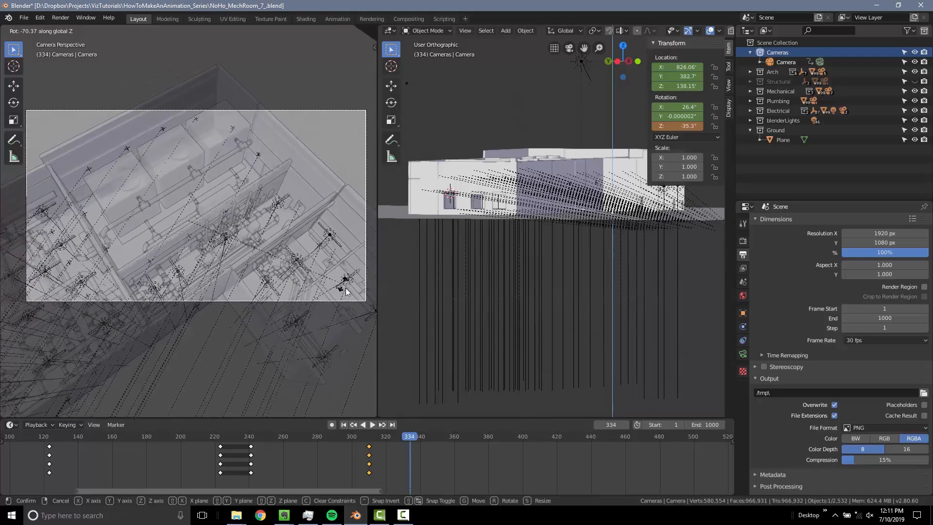
{"action": "left_click", "coordinate": [302, 240]}
Shift the camera to about X 824.2', Y 381.7', Z 137.2' and insert a LocRot keyframe at frame 334
{"action": "key", "text": "g"}
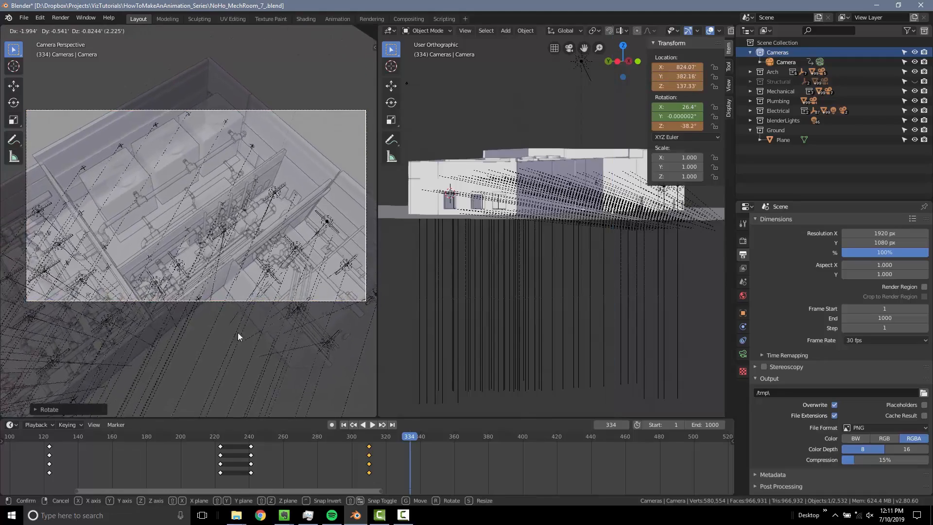
{"action": "left_click", "coordinate": [264, 340]}
{"action": "key", "text": "i"}
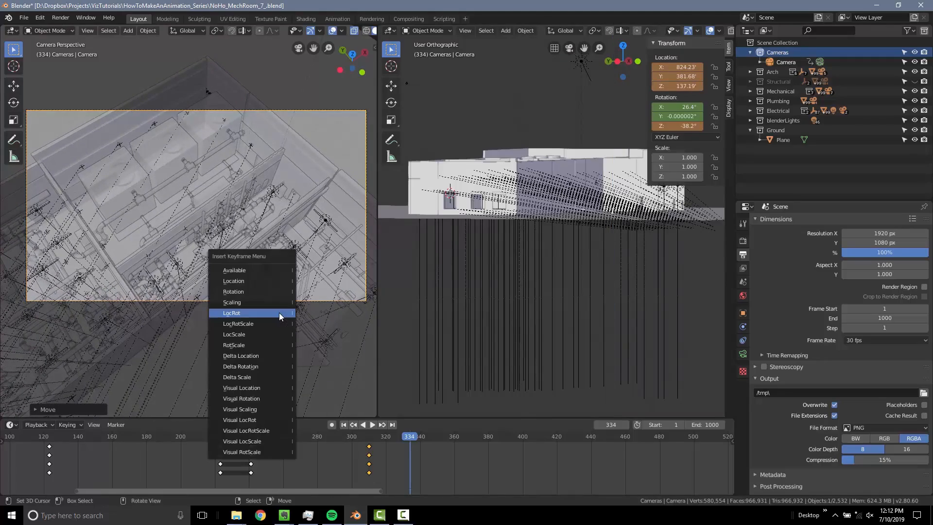
{"action": "left_click", "coordinate": [279, 313]}
Play back the overhead turn and move the camera's frame 334 keyframes out to about frame 376
{"action": "left_click_drag", "start_coordinate": [399, 465], "coordinate": [284, 469]}
{"action": "key", "text": "space"}
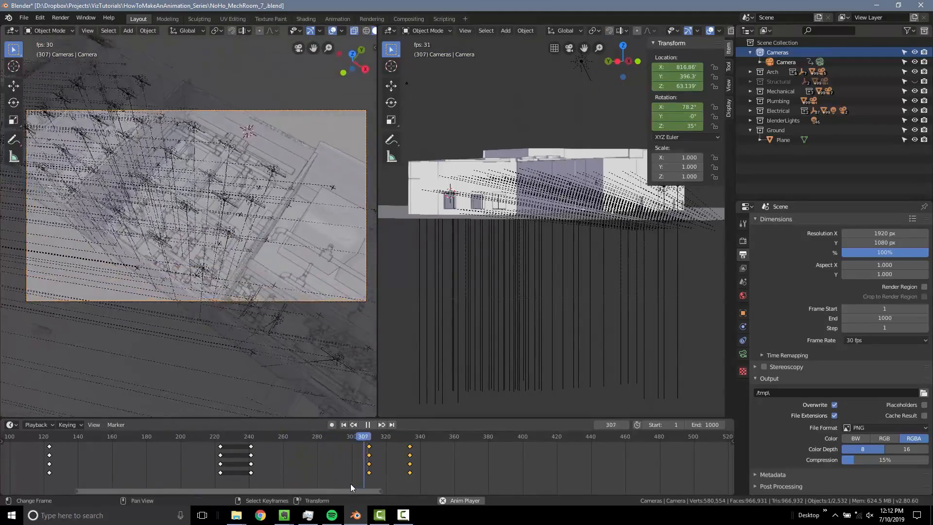
{"action": "key", "text": "space"}
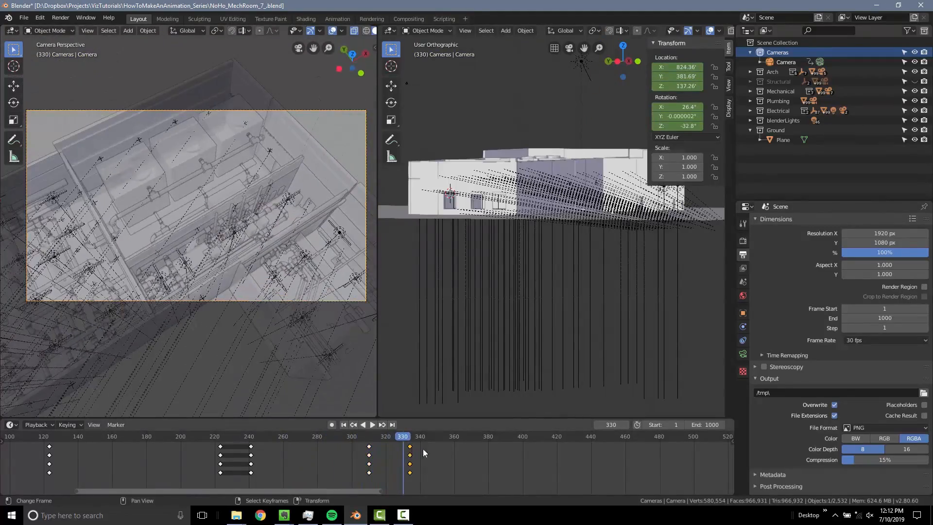
{"action": "left_click_drag", "start_coordinate": [409, 459], "coordinate": [467, 459]}
{"action": "key", "text": "space"}
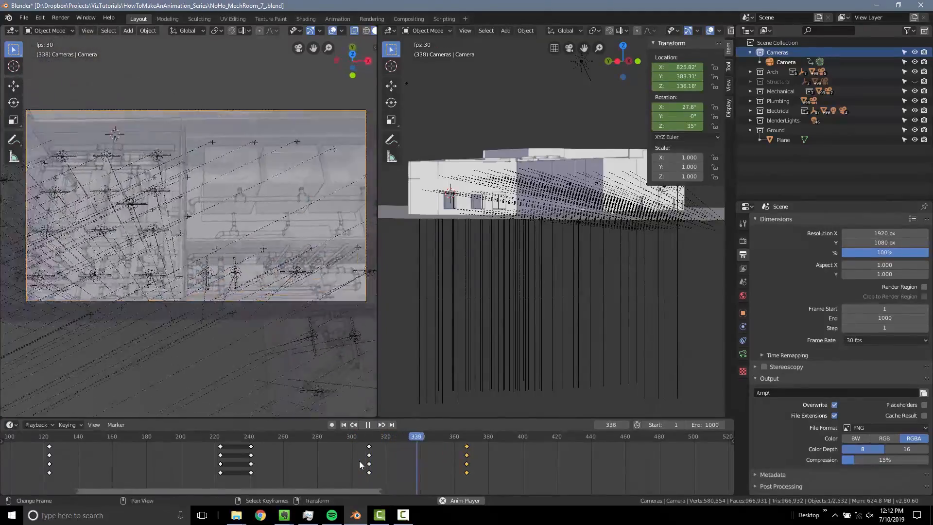
{"action": "key", "text": "space"}
{"action": "left_click_drag", "start_coordinate": [468, 448], "coordinate": [483, 452]}
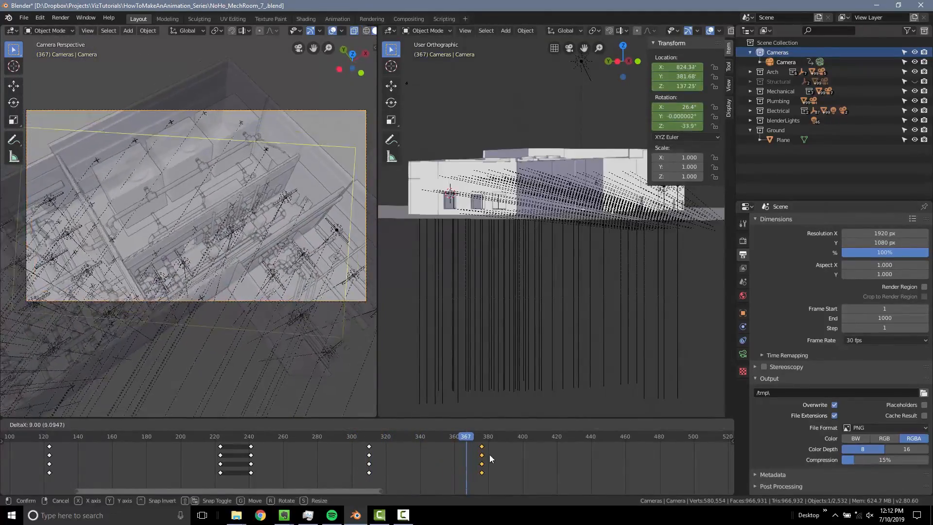
Replay the animation from about frame 288 to check the retimed camera turn up to frame 376
{"action": "left_click", "coordinate": [331, 457]}
{"action": "key", "text": "space"}
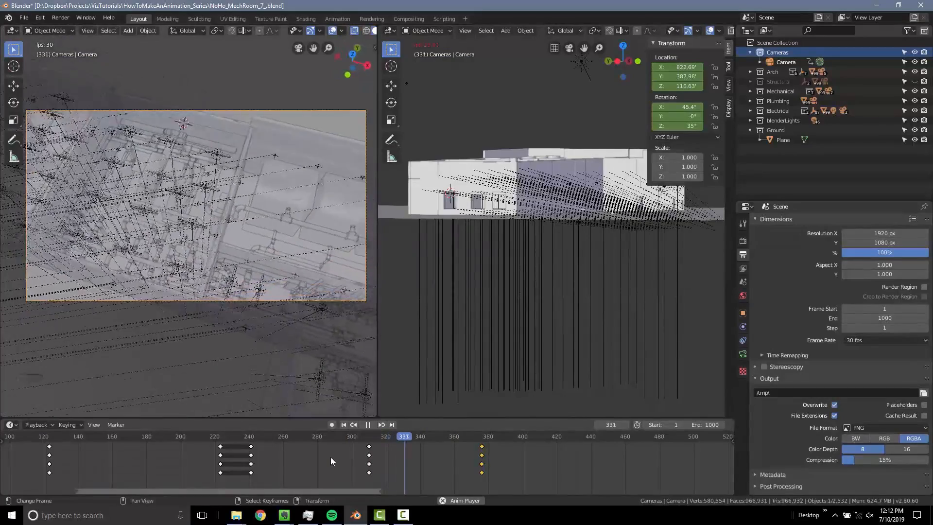
{"action": "key", "text": "space"}
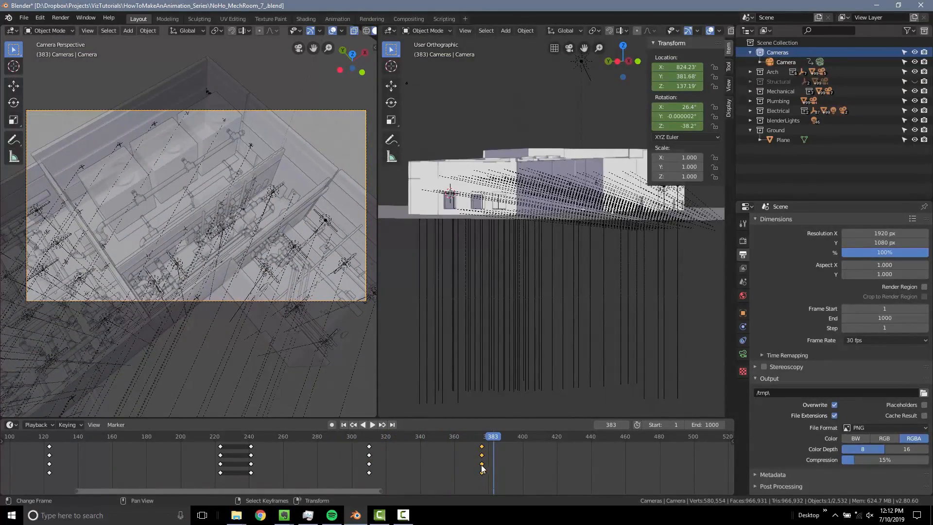
At frame 435, raise the camera to a height of about 183.8' and rotate it about global Z to about 0°
{"action": "key", "text": "space"}
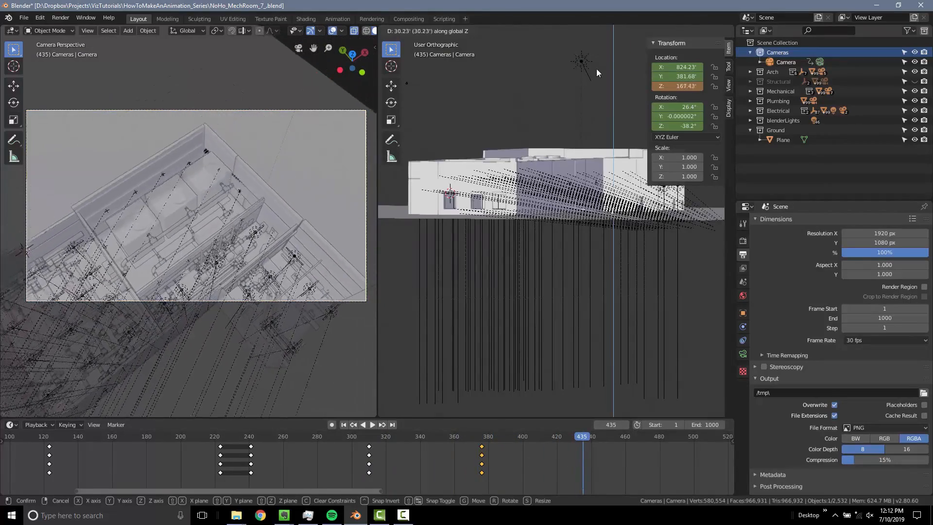
{"action": "left_click", "coordinate": [604, 42]}
{"action": "key", "text": "r"}
{"action": "key", "text": "z"}
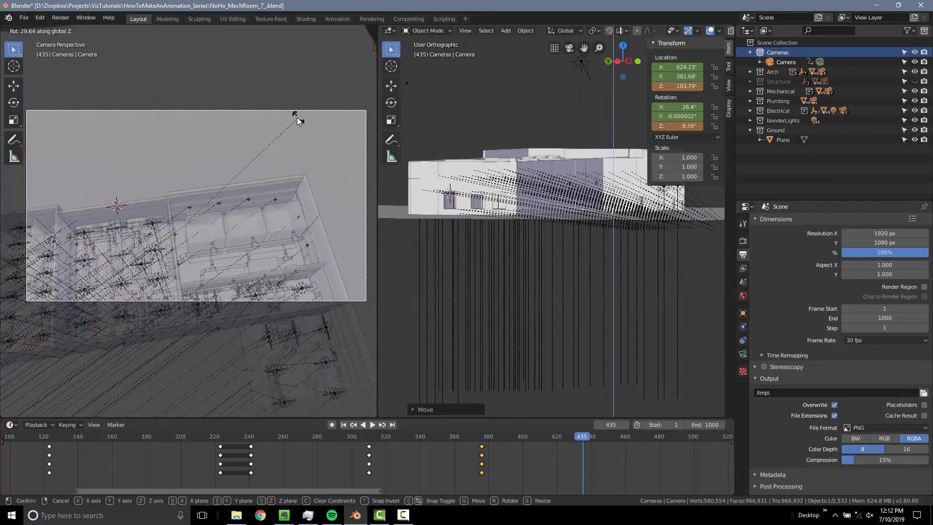
{"action": "left_click", "coordinate": [289, 103]}
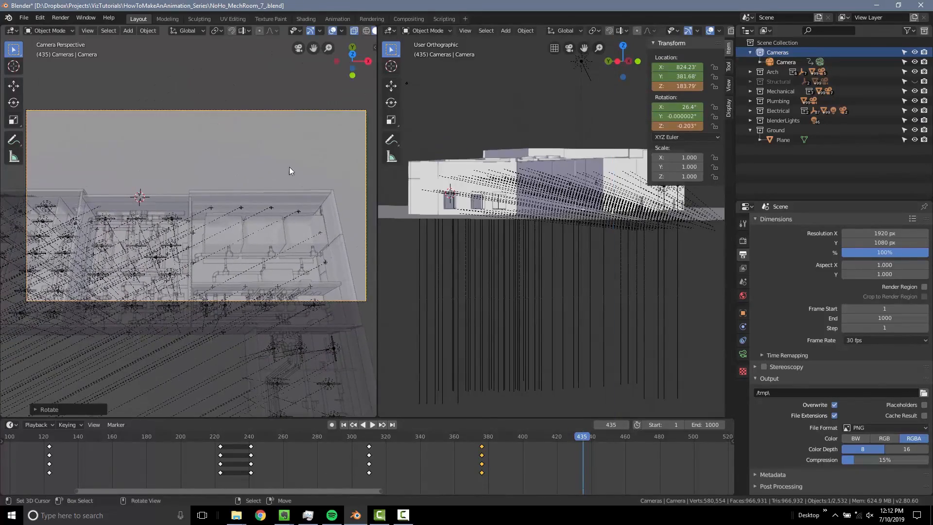
Tilt the camera about its local X axis to an X rotation of about 18°
{"action": "key", "text": "r"}
{"action": "key", "text": "x"}
{"action": "key", "text": "x"}
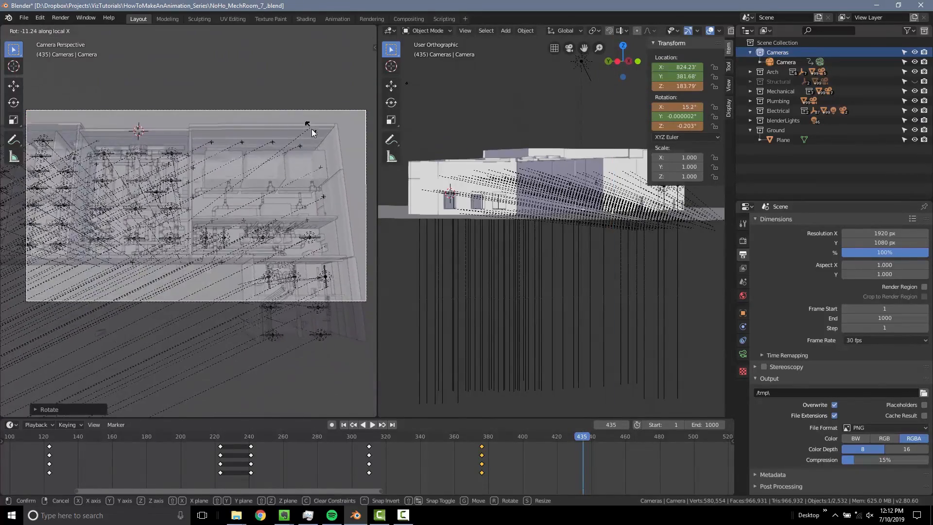
{"action": "left_click", "coordinate": [305, 170]}
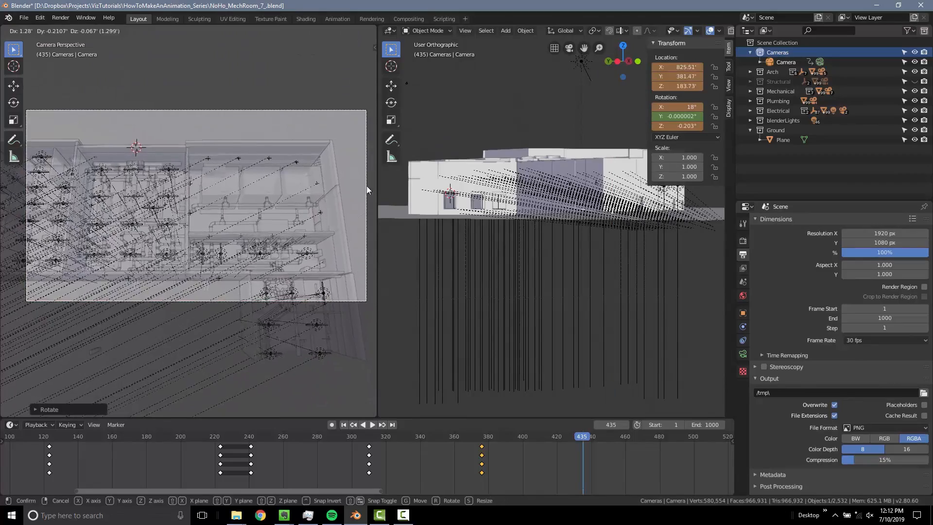
Reposition the camera to about X 827.1', Y 384.7', Z 172.4' to frame the building and insert a LocRot keyframe at frame 435
{"action": "left_click", "coordinate": [201, 239]}
{"action": "key", "text": "g"}
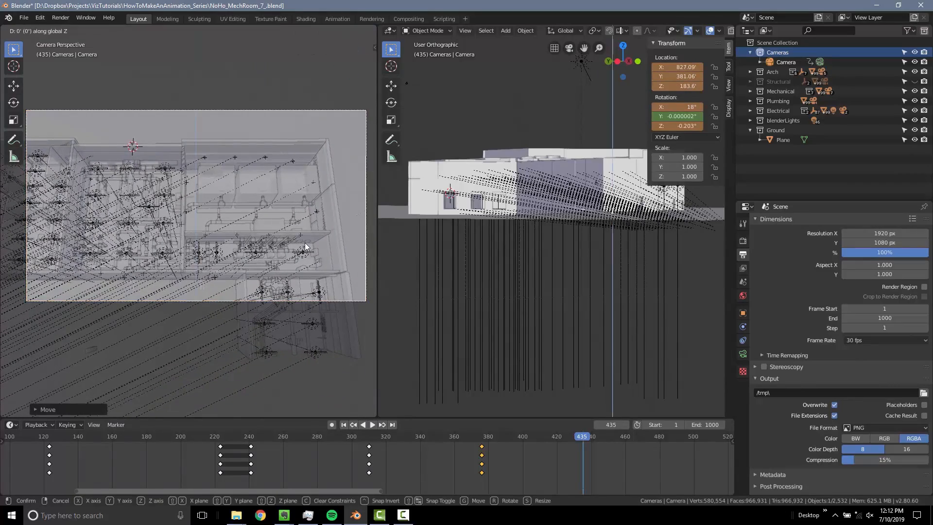
{"action": "key", "text": "z"}
{"action": "key", "text": "z"}
{"action": "left_click", "coordinate": [280, 163]}
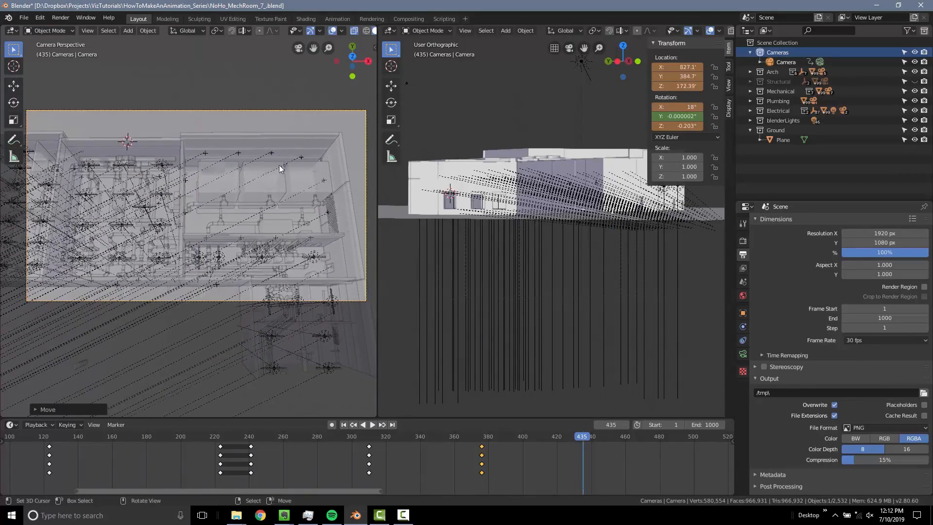
{"action": "key", "text": "i"}
{"action": "left_click", "coordinate": [285, 186]}
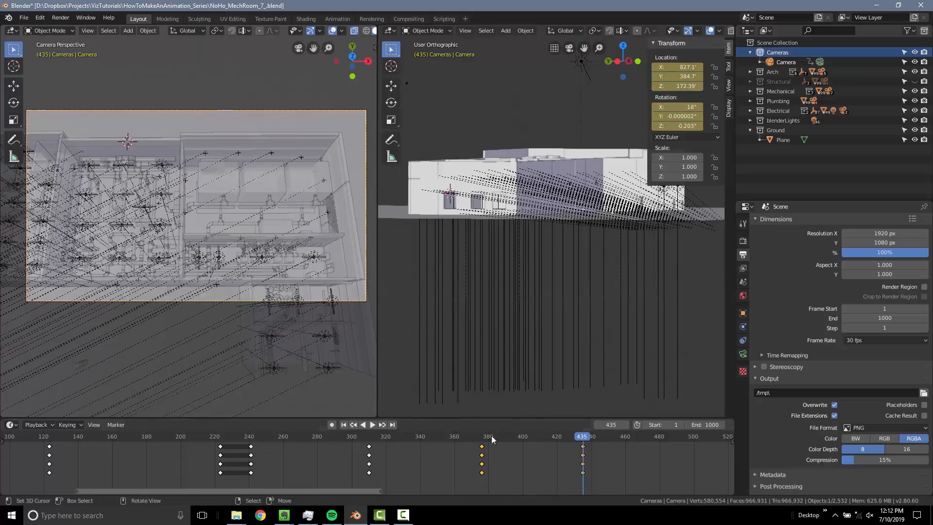
Replay the animation from about frame 260 to check the camera's rise and turns through frame 435
{"action": "key", "text": "shift+ctrl+space"}
{"action": "left_click", "coordinate": [283, 463]}
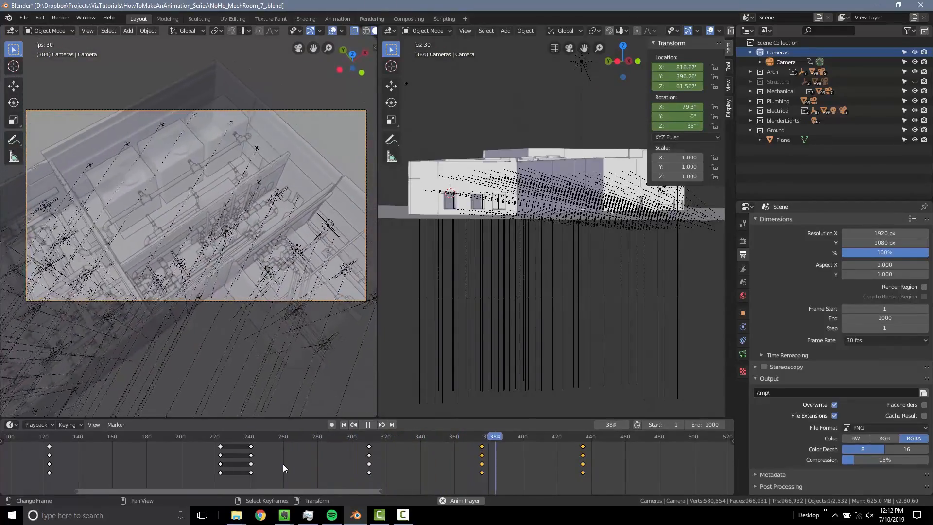
{"action": "key", "text": "space"}
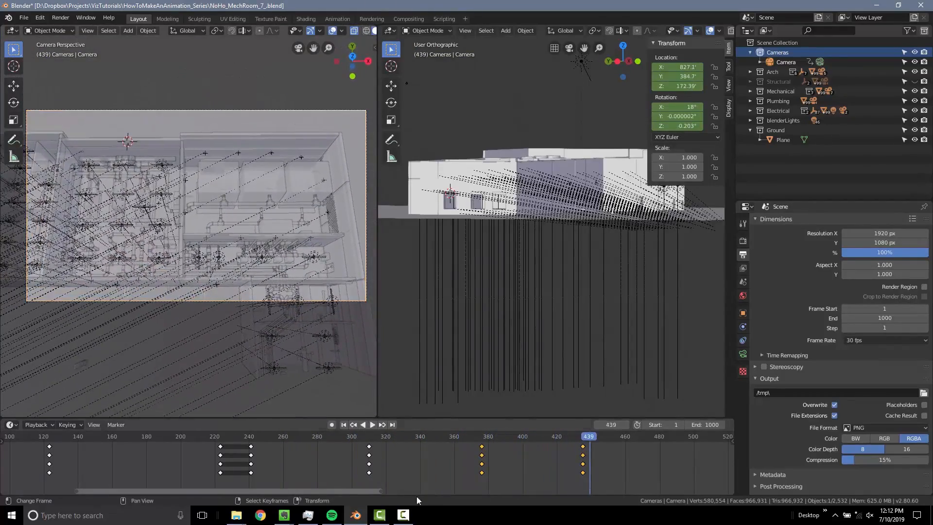
Duplicate the camera keyframes from frame 310 to about frame 317 and from frame 376 to about frame 383, adding short holds, and replay the animation
{"action": "left_click_drag", "start_coordinate": [481, 454], "coordinate": [368, 450]}
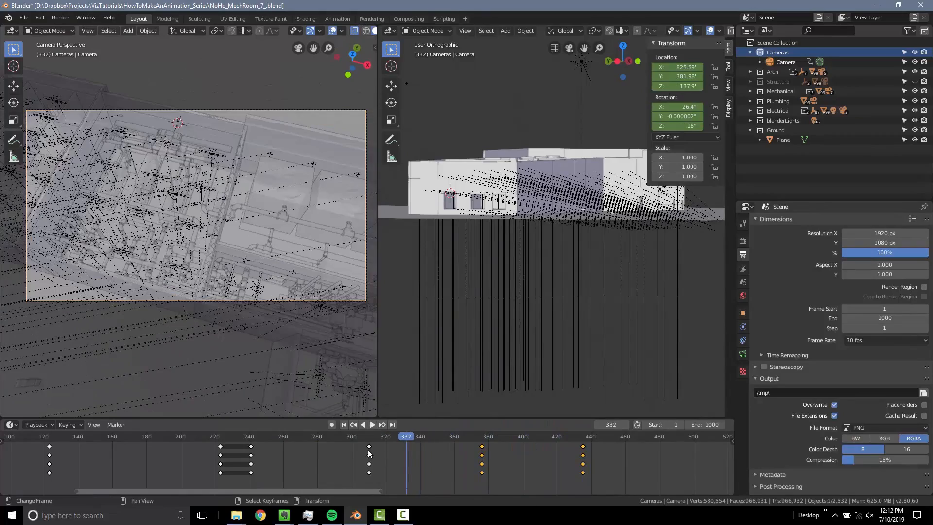
{"action": "key", "text": "shift+d"}
{"action": "left_click", "coordinate": [389, 451]}
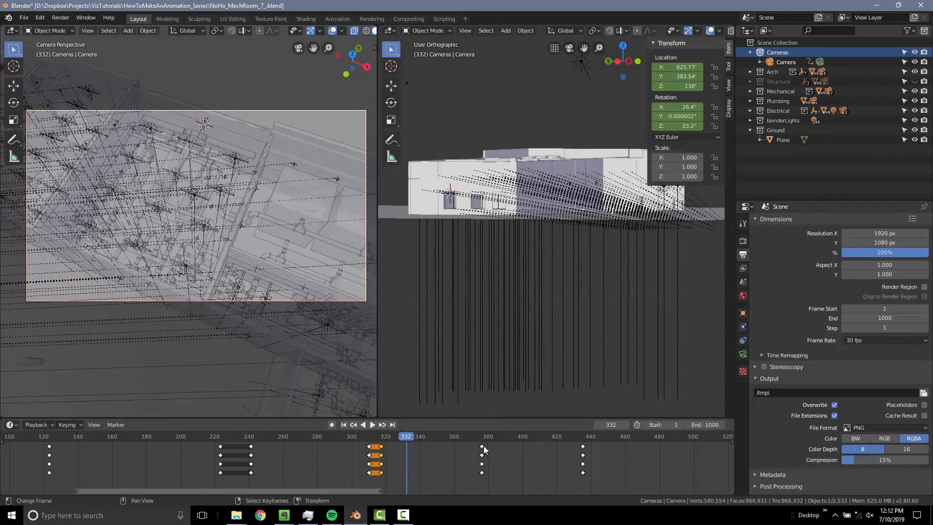
{"action": "right_click", "coordinate": [483, 446]}
{"action": "key", "text": "shift+d"}
{"action": "left_click", "coordinate": [497, 447]}
{"action": "key", "text": "space"}
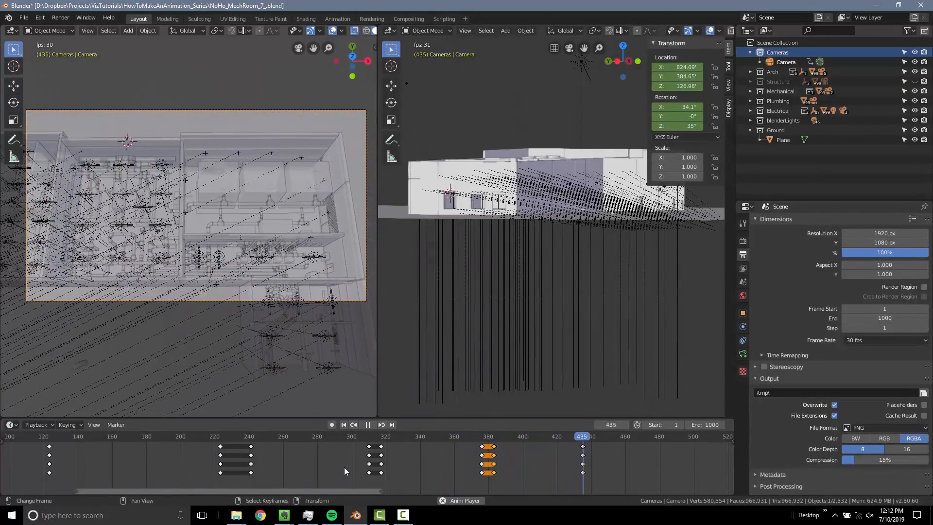
{"action": "key", "text": "space"}
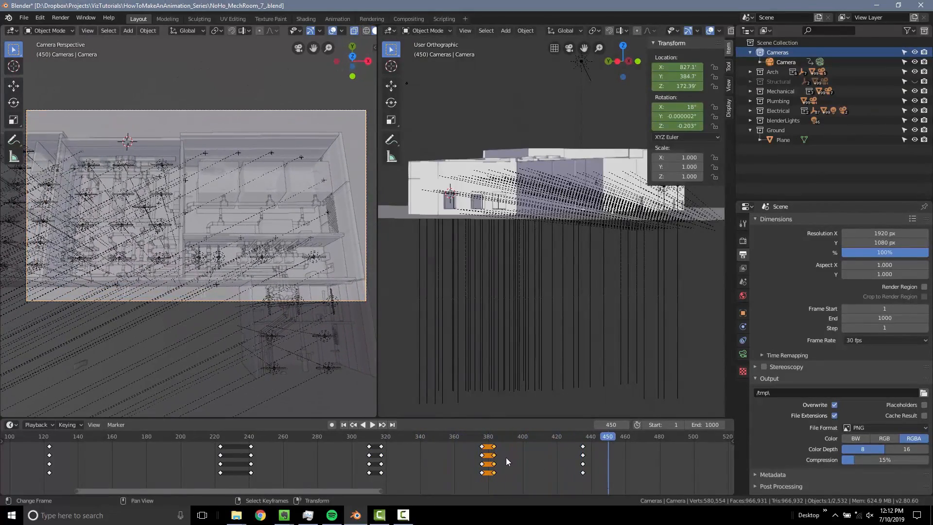
Switch the camera view to rendered shading and widen its viewport for a larger preview of the mechanical room
{"action": "left_click", "coordinate": [241, 136]}
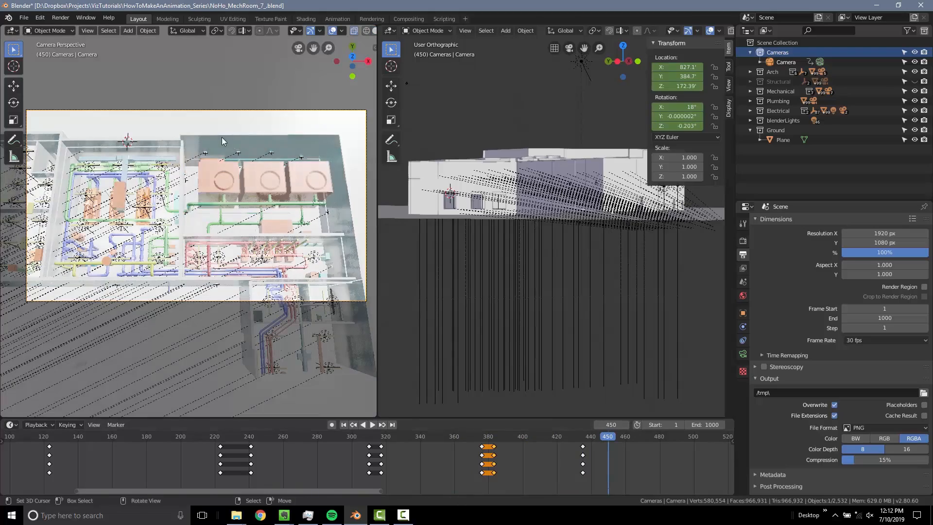
{"action": "left_click_drag", "start_coordinate": [363, 461], "coordinate": [542, 465]}
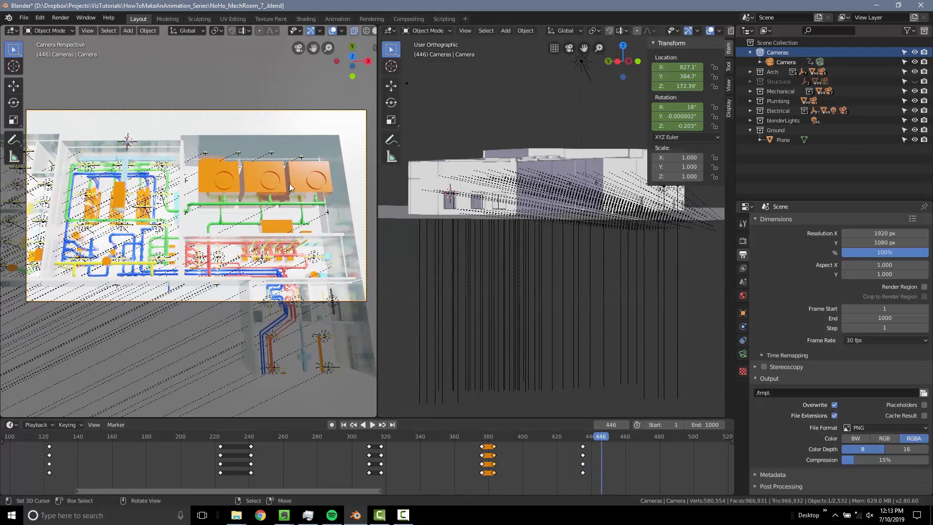
{"action": "left_click_drag", "start_coordinate": [378, 167], "coordinate": [440, 166]}
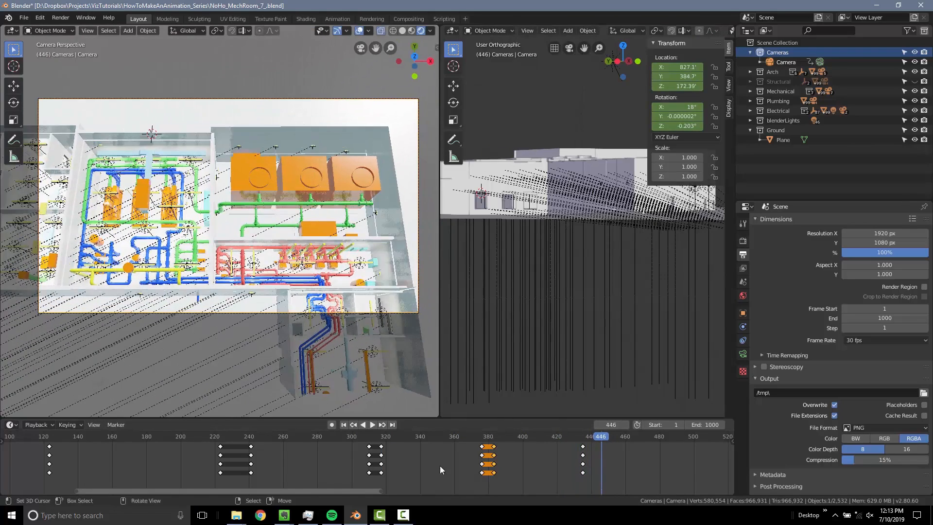
Review the shaded camera animation from its early frames through frame 435 and save the Blender file
{"action": "left_click_drag", "start_coordinate": [440, 465], "coordinate": [11, 467]}
{"action": "key", "text": "space"}
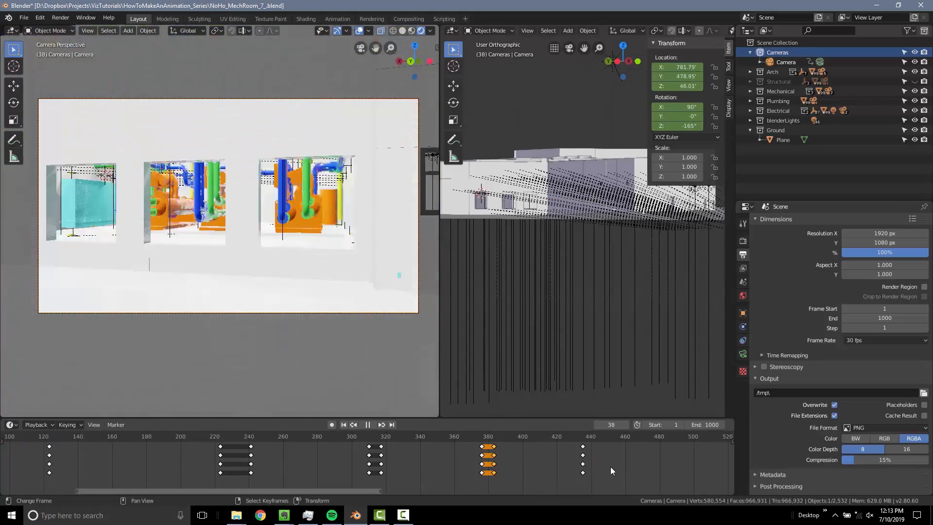
{"action": "left_click_drag", "start_coordinate": [101, 468], "coordinate": [584, 468]}
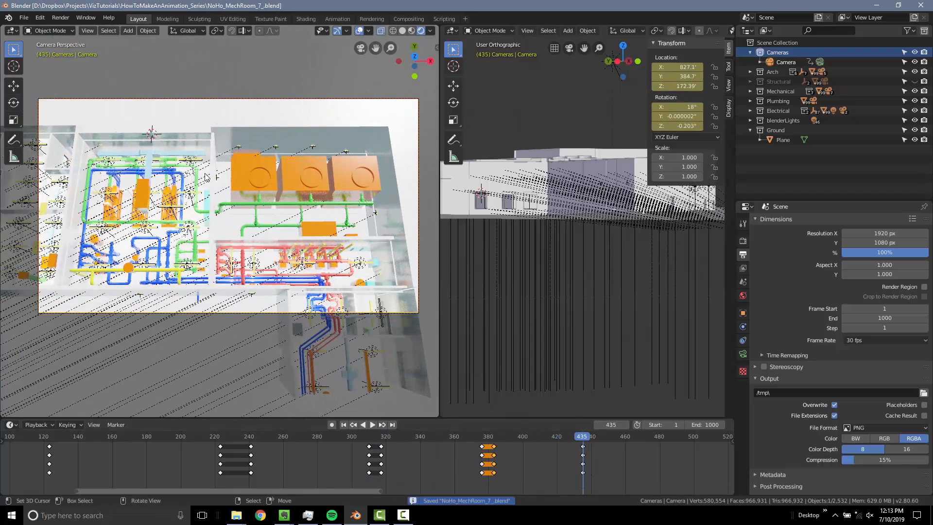